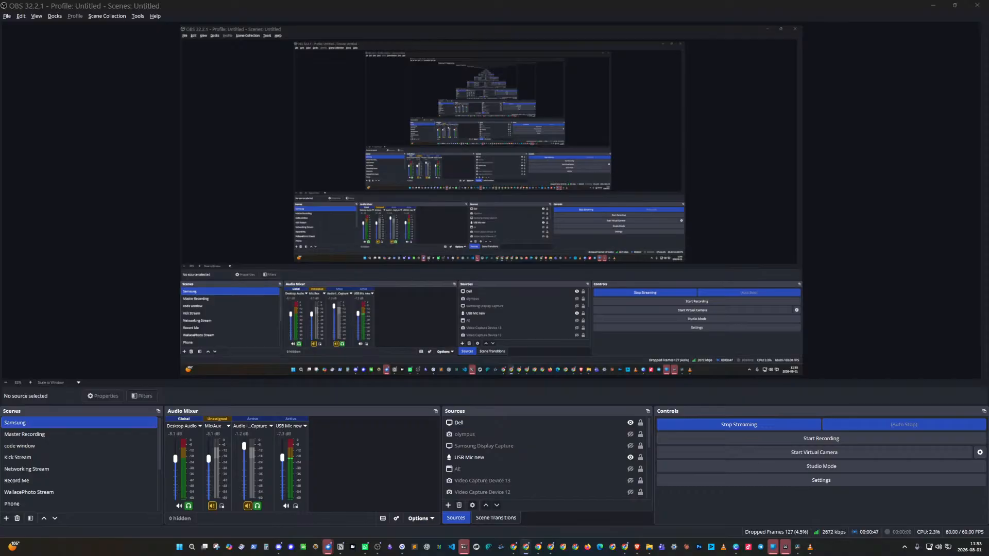
Switch to the Chrome window that shows the FutureStrategies site
{"action": "key", "text": "alt+Tab"}
{"action": "key", "text": "alt+Tab"}
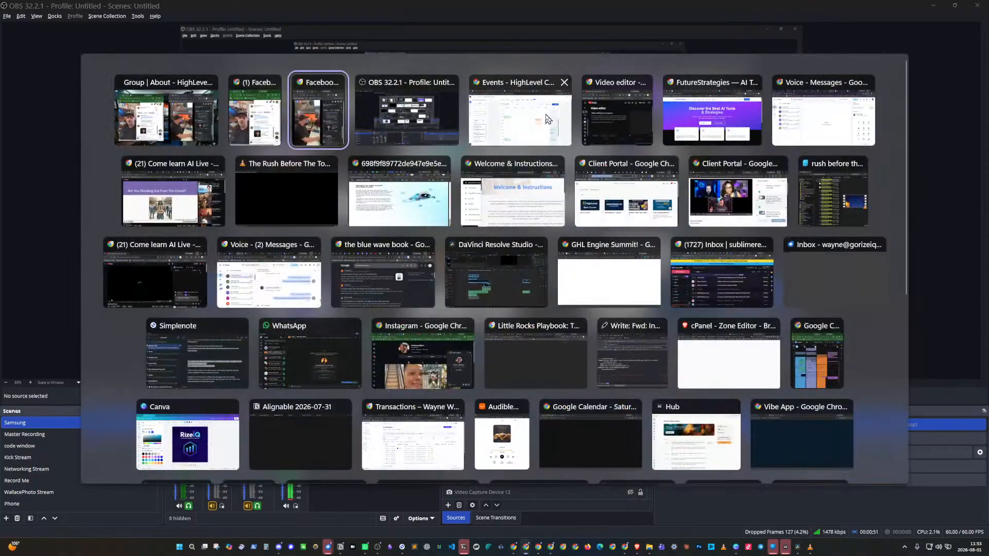
{"action": "mouse_move", "coordinate": [704, 93]}
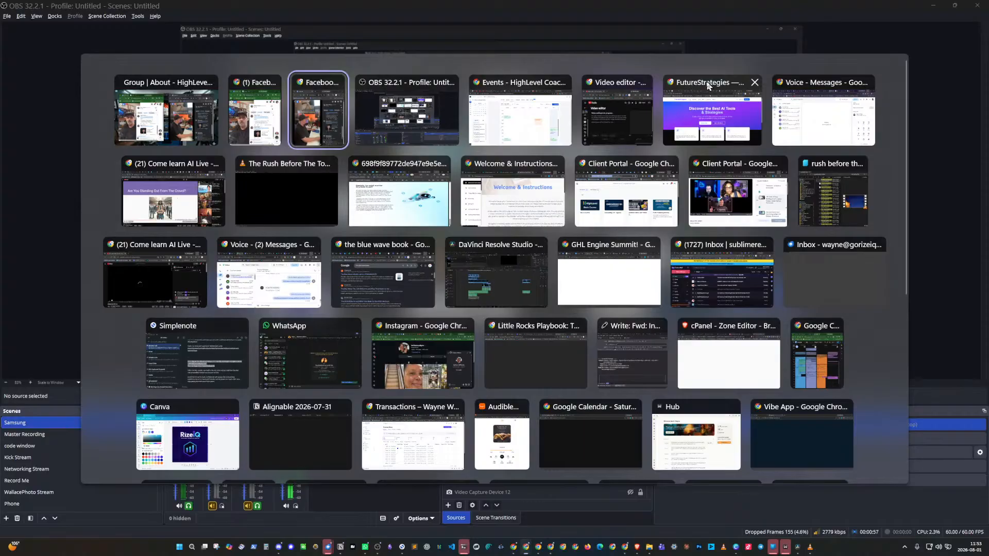
{"action": "left_click", "coordinate": [706, 81]}
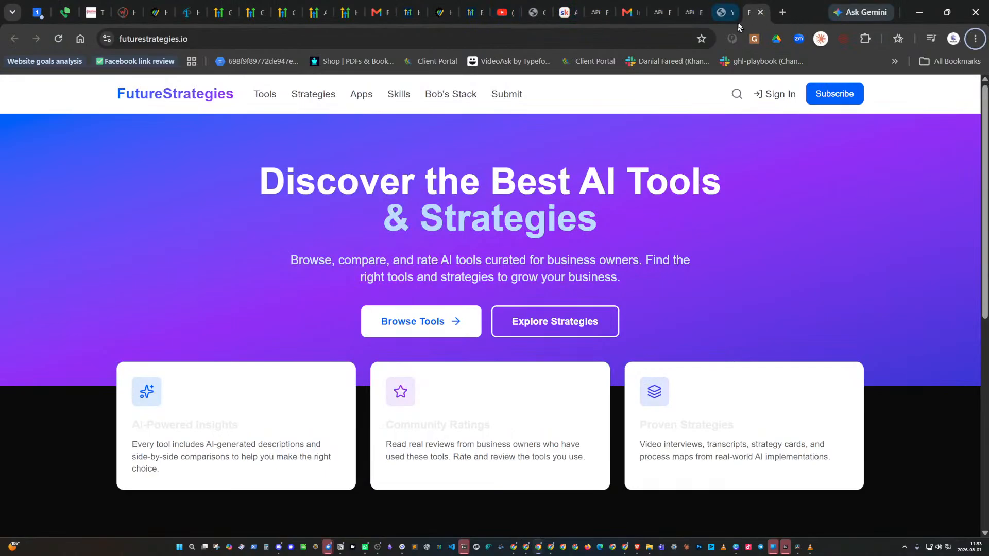
In OBS, set the Window Capture source to the "Events - HighLevel Coaching & Training" Chrome window and move OBS off this display
{"action": "key", "text": "alt+Tab"}
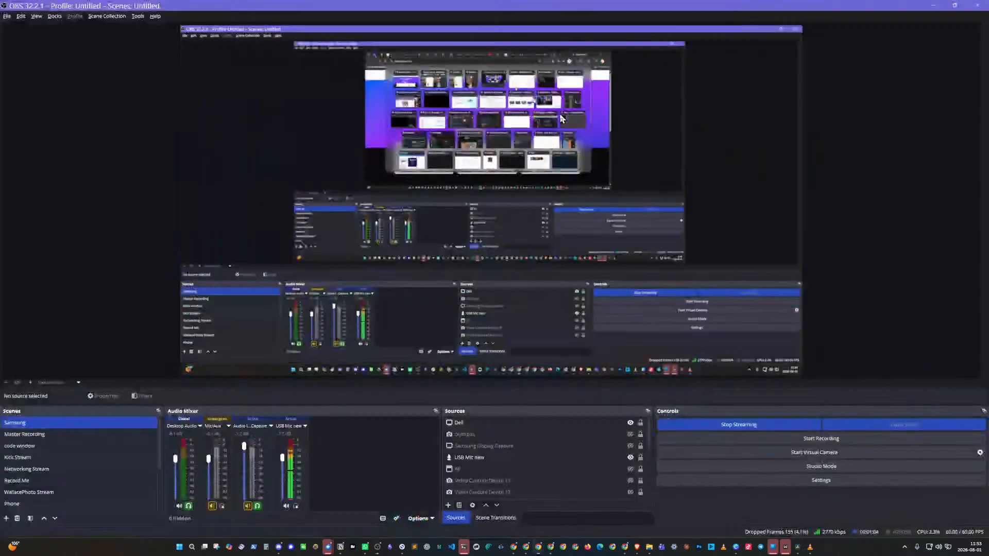
{"action": "left_click", "coordinate": [554, 118]}
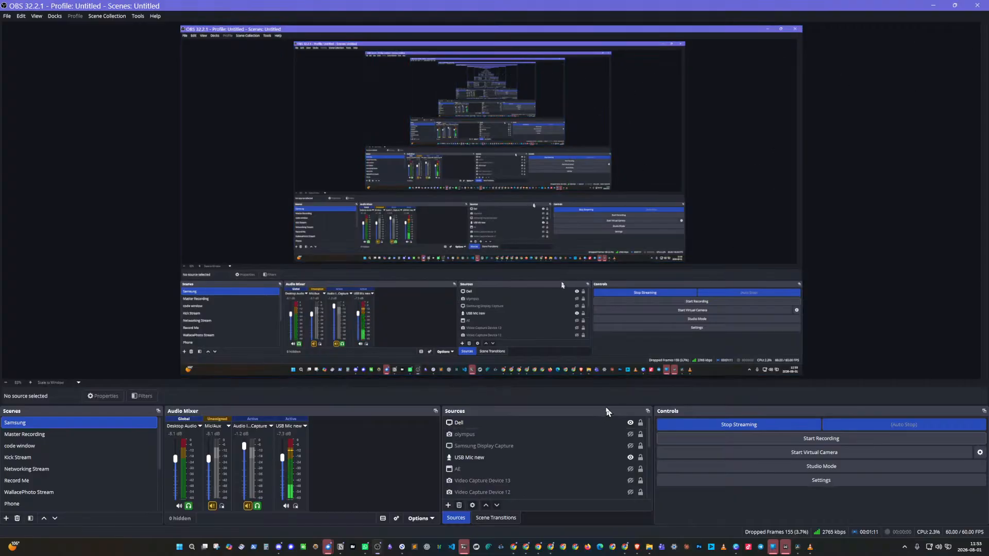
{"action": "scroll", "coordinate": [515, 464], "scroll_direction": "down", "scroll_amount": 5}
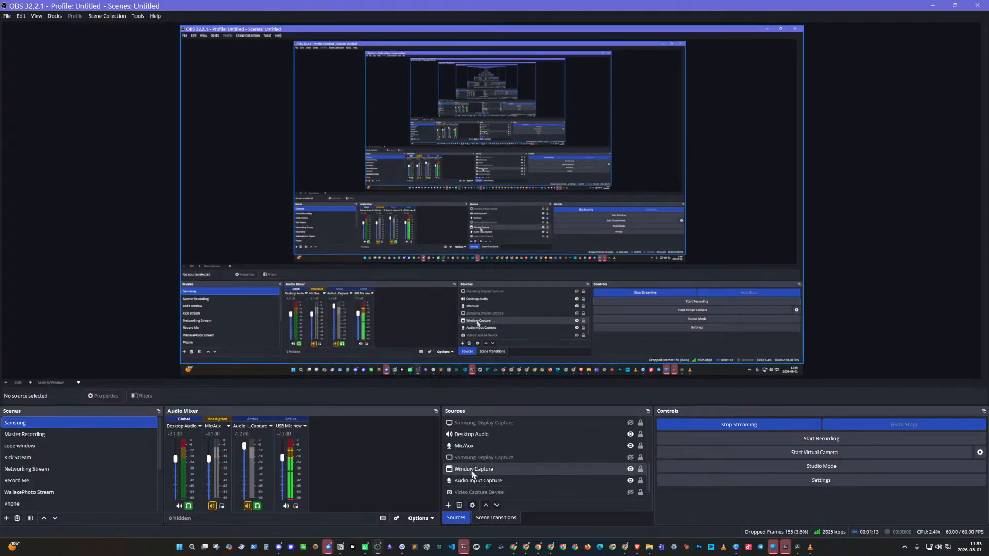
{"action": "double_click", "coordinate": [468, 473]}
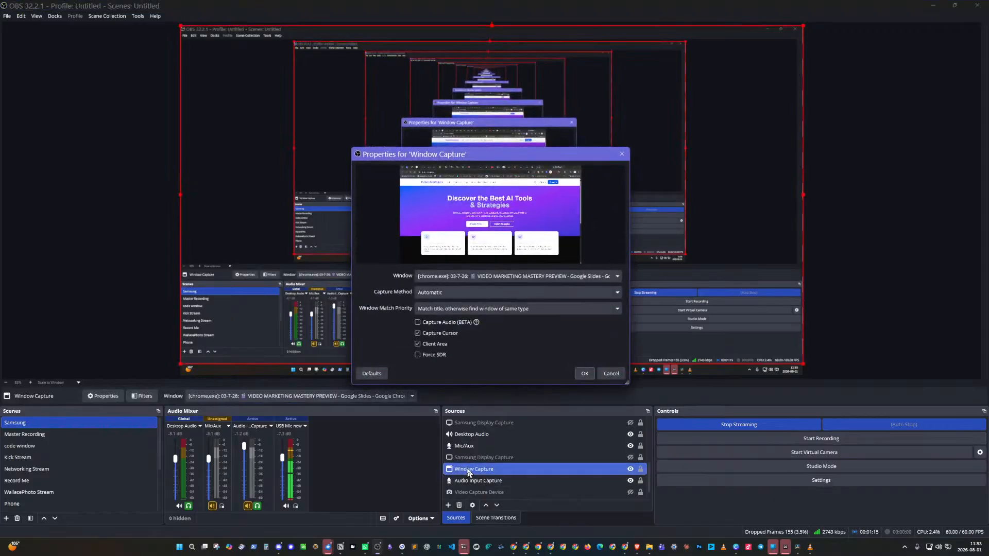
{"action": "left_click", "coordinate": [449, 276]}
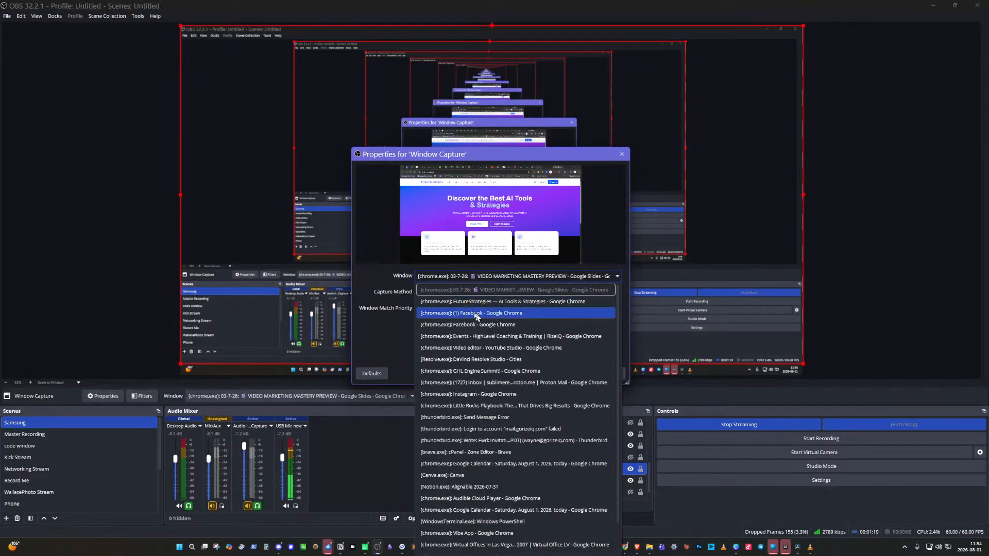
{"action": "left_click", "coordinate": [490, 335]}
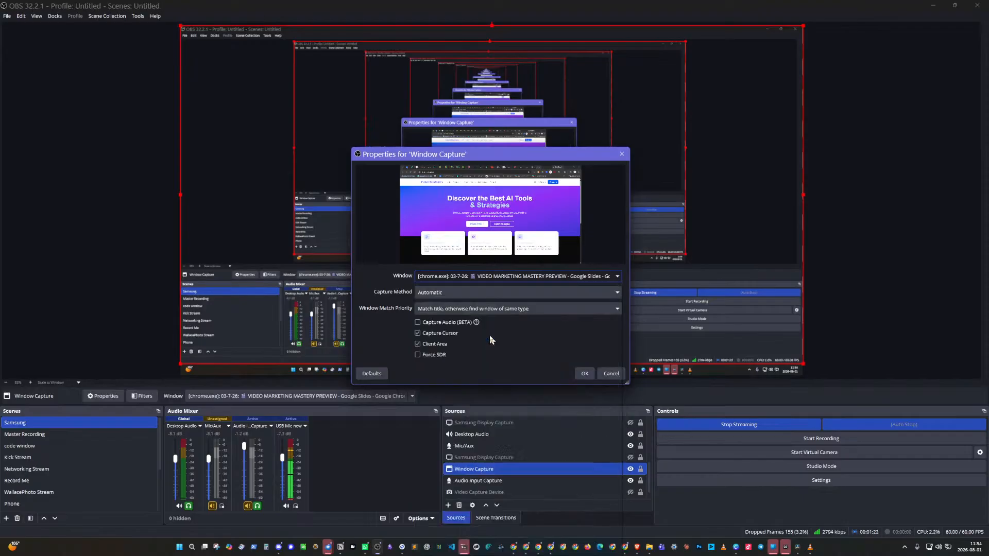
{"action": "left_click", "coordinate": [584, 373]}
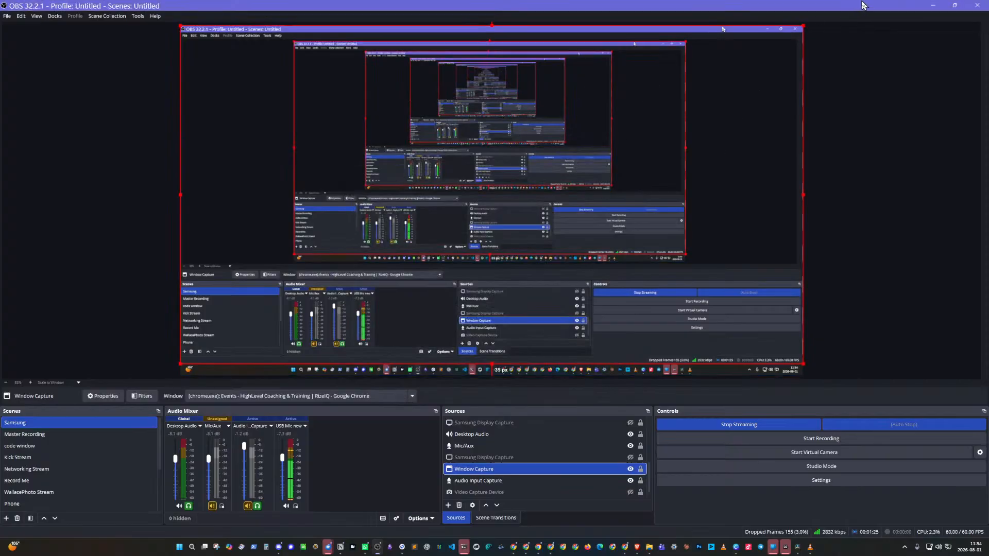
{"action": "left_click_drag", "start_coordinate": [863, 5], "coordinate": [988, 67]}
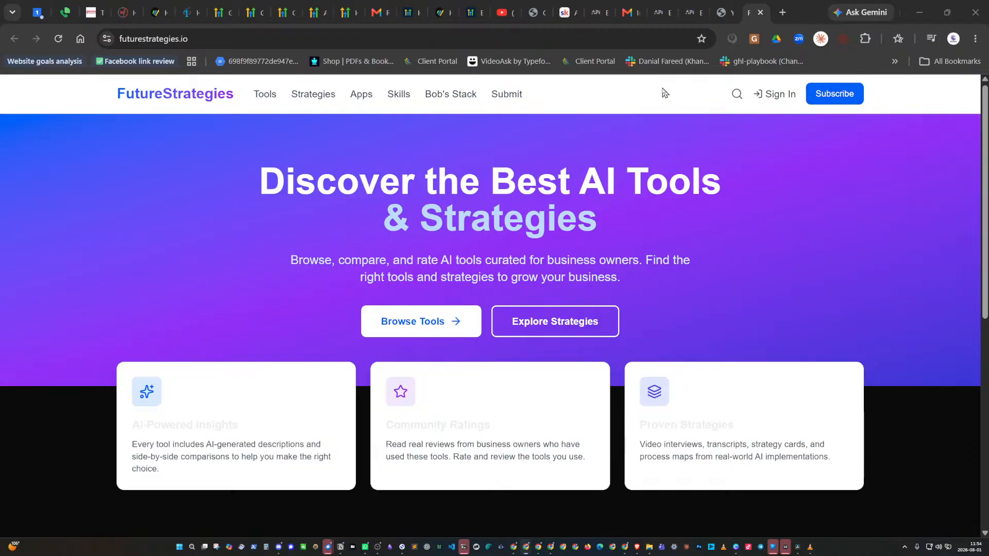
Switch to the HighLevel Coaching & Training Events browser window and open the group's About page
{"action": "key", "text": "alt+Tab"}
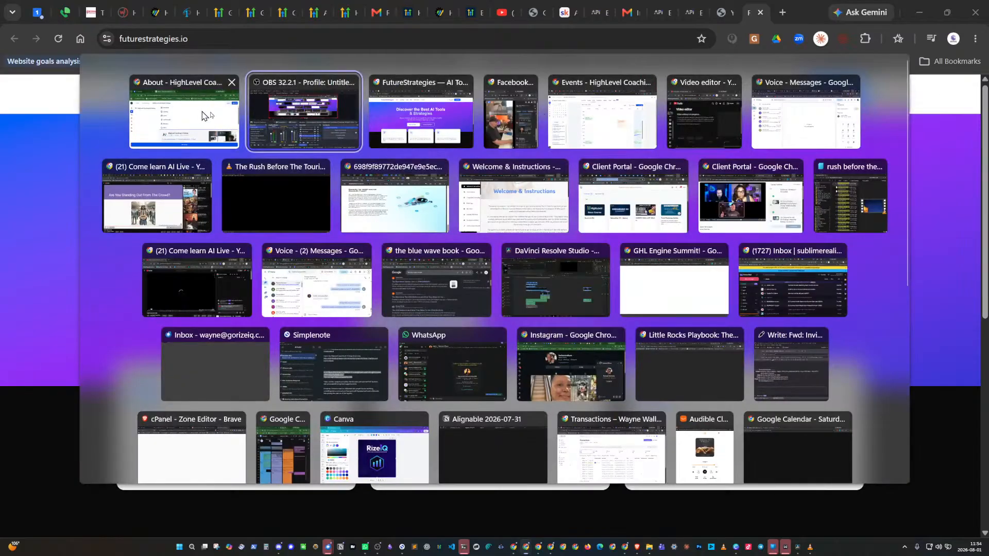
{"action": "left_click", "coordinate": [601, 136]}
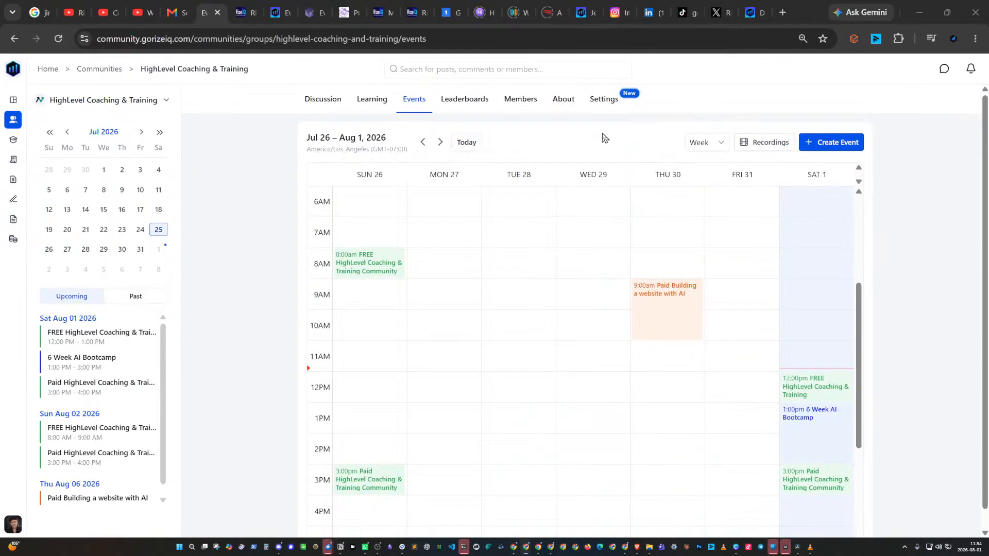
{"action": "left_click", "coordinate": [566, 103]}
{"action": "key", "text": "alt+Tab"}
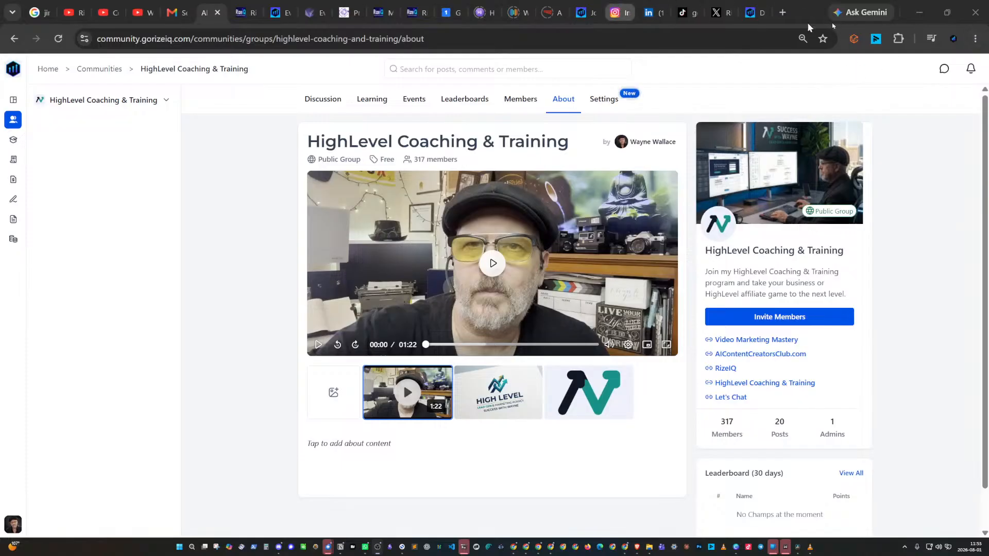
{"action": "key", "text": "alt+Tab"}
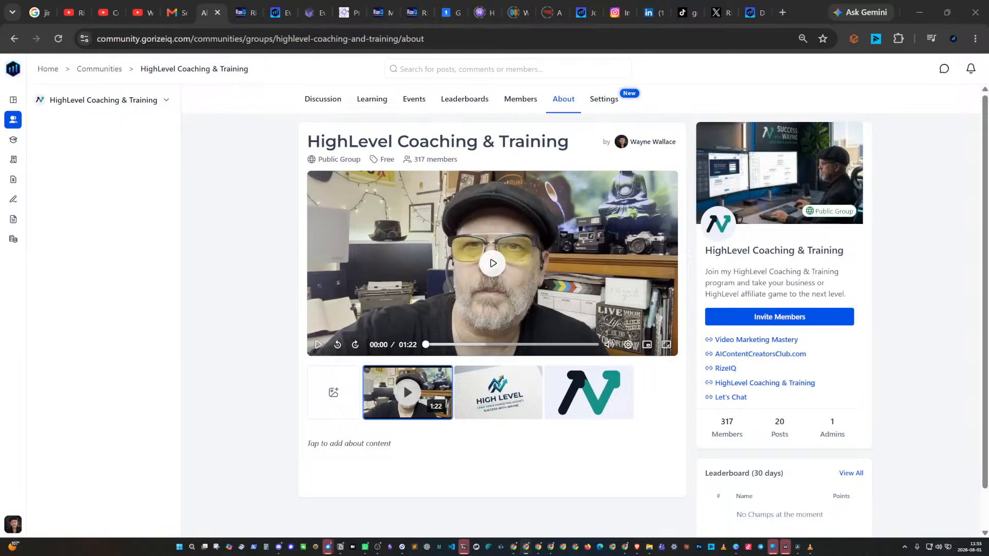
{"action": "key", "text": "super+d"}
{"action": "key", "text": "alt+Tab"}
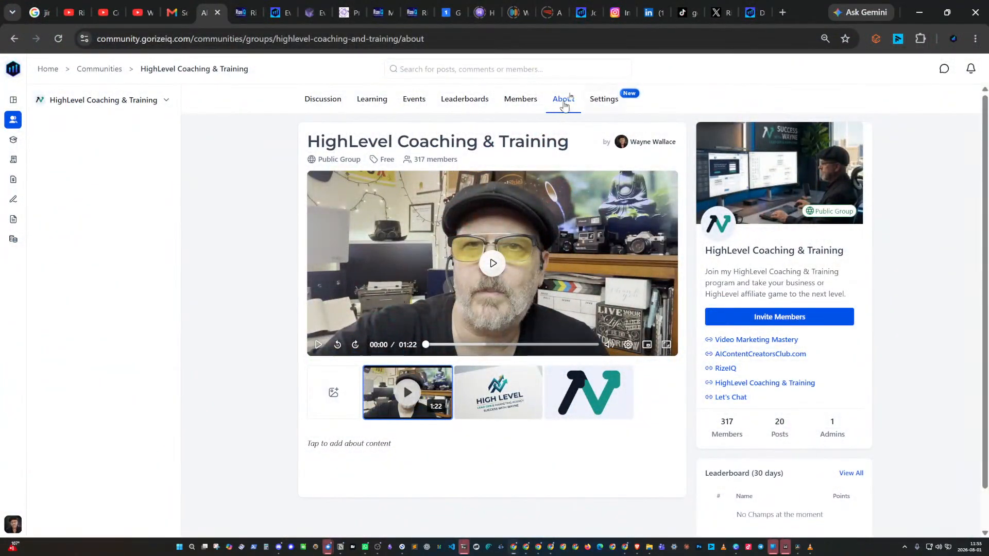
Detach the RizeIQ Success Community tab into its own browser window and maximize it on this display
{"action": "left_click_drag", "start_coordinate": [752, 15], "coordinate": [988, 206]}
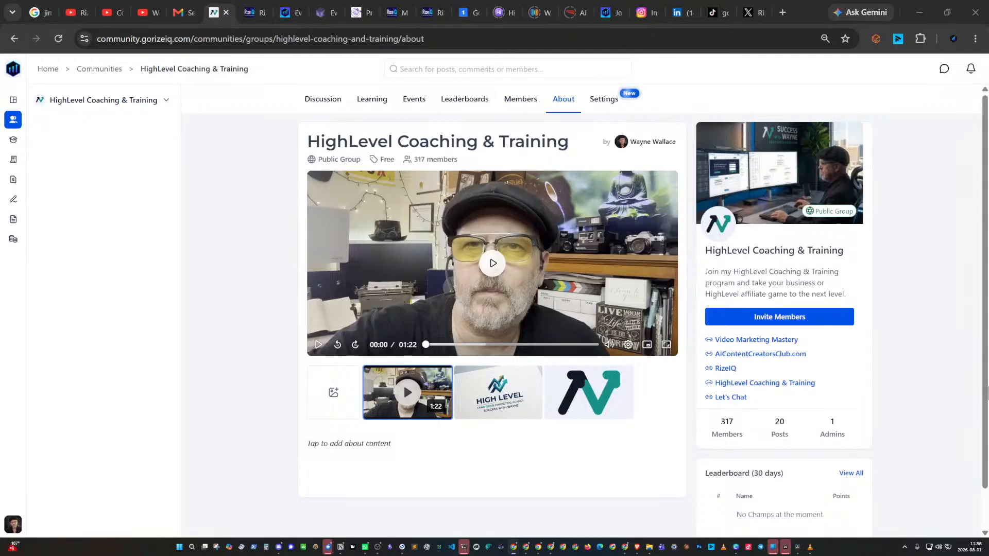
{"action": "left_click_drag", "start_coordinate": [988, 108], "coordinate": [484, 82]}
{"action": "double_click", "coordinate": [484, 82]}
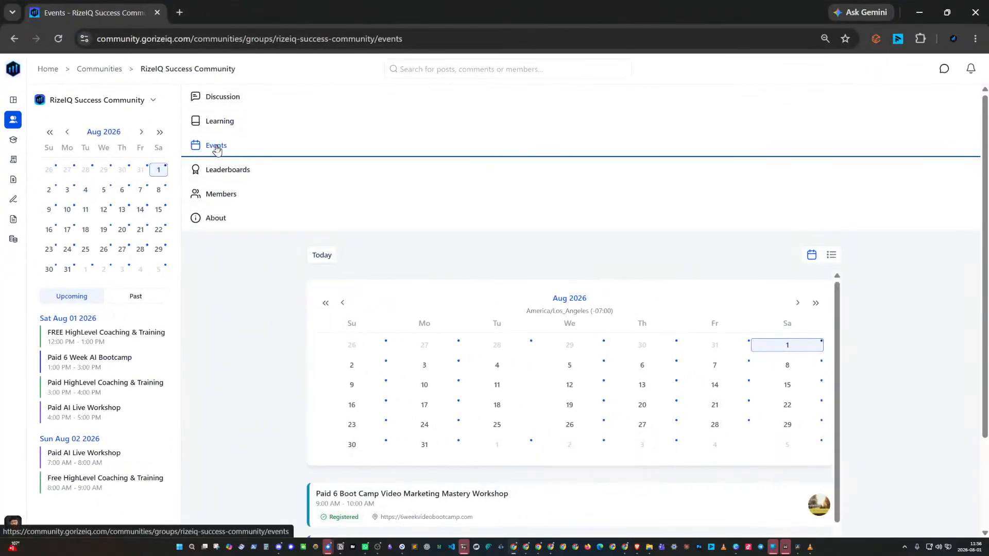
Go to the communities overview and open the HighLevel Coaching & Training community
{"action": "left_click", "coordinate": [203, 97]}
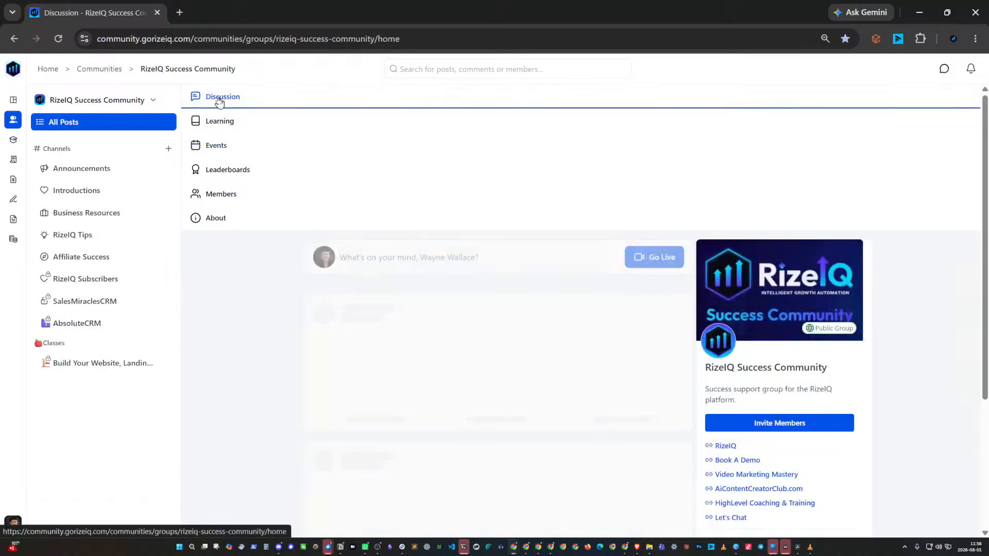
{"action": "left_click", "coordinate": [114, 72]}
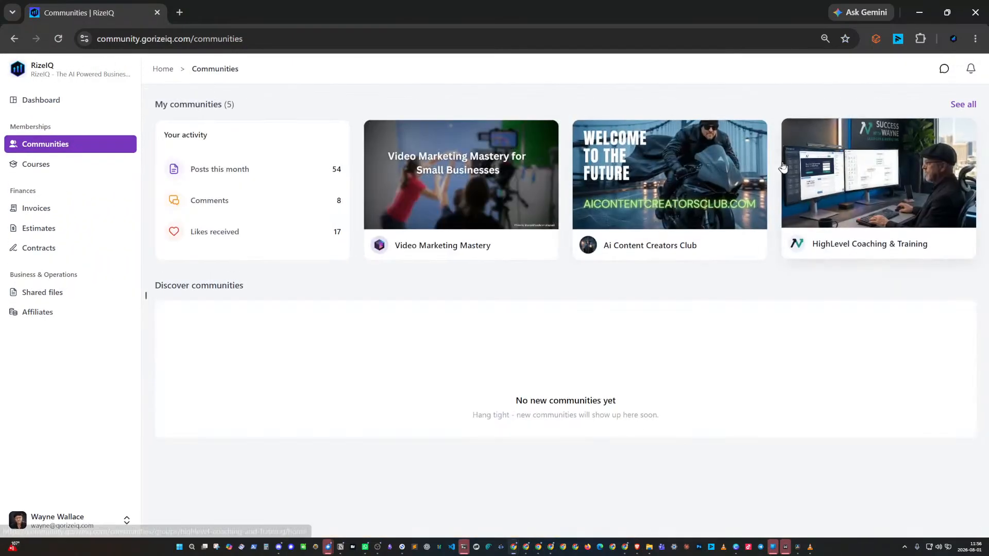
{"action": "left_click", "coordinate": [835, 175]}
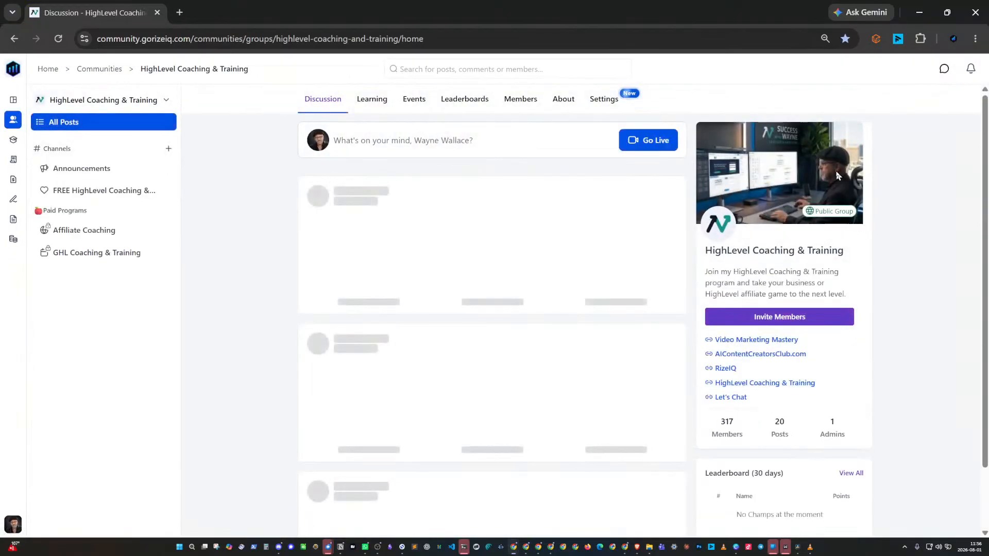
Open the FREE HighLevel Coaching & Training event on August 1 from the group's Events calendar and copy its meeting link
{"action": "left_click", "coordinate": [416, 100]}
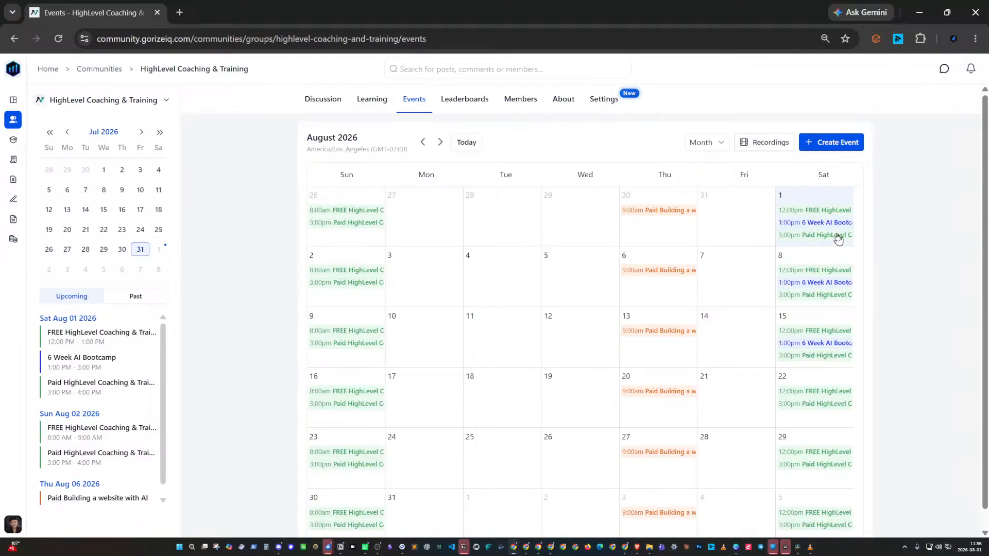
{"action": "left_click", "coordinate": [790, 212]}
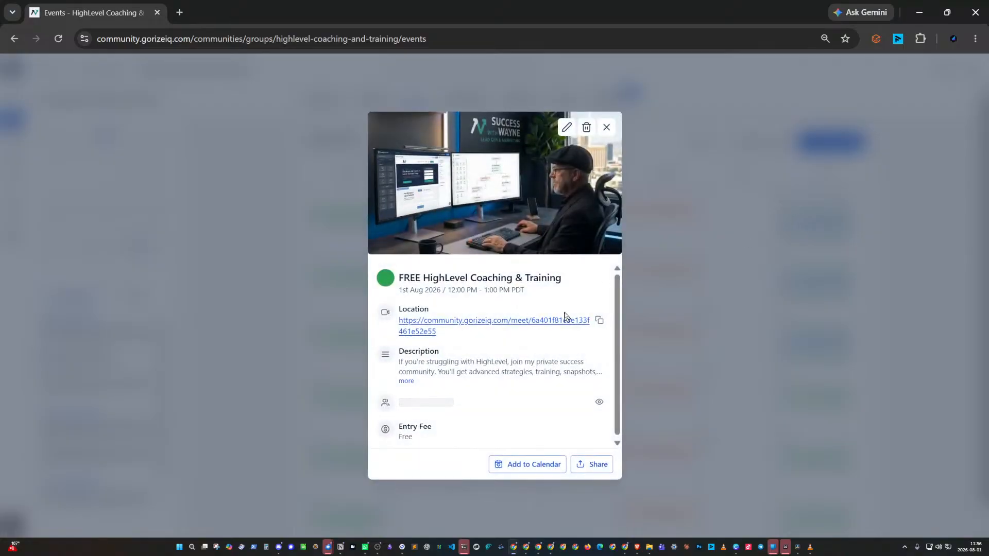
{"action": "left_click", "coordinate": [599, 321]}
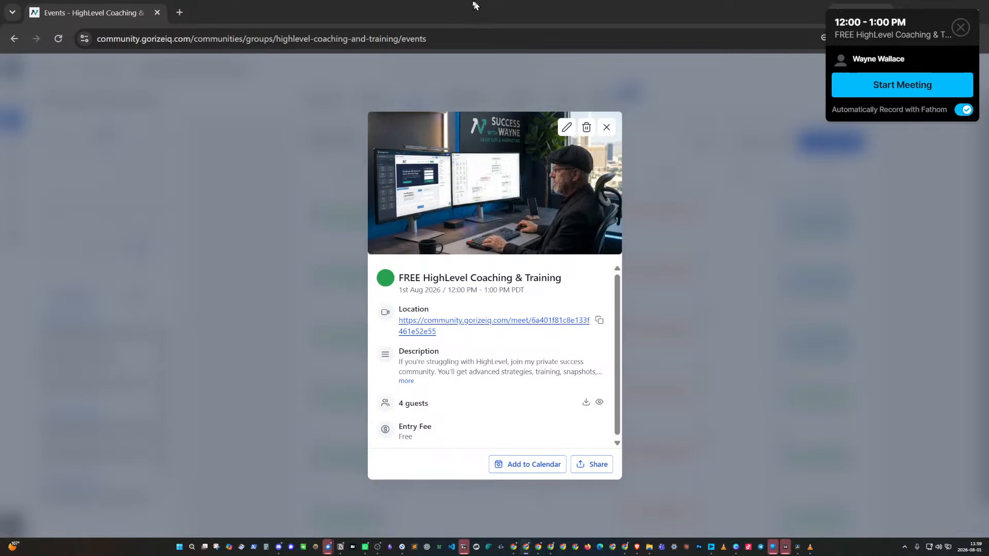
Open the event's meeting link, dismiss the Start Meeting notification and join the session
{"action": "left_click", "coordinate": [448, 324]}
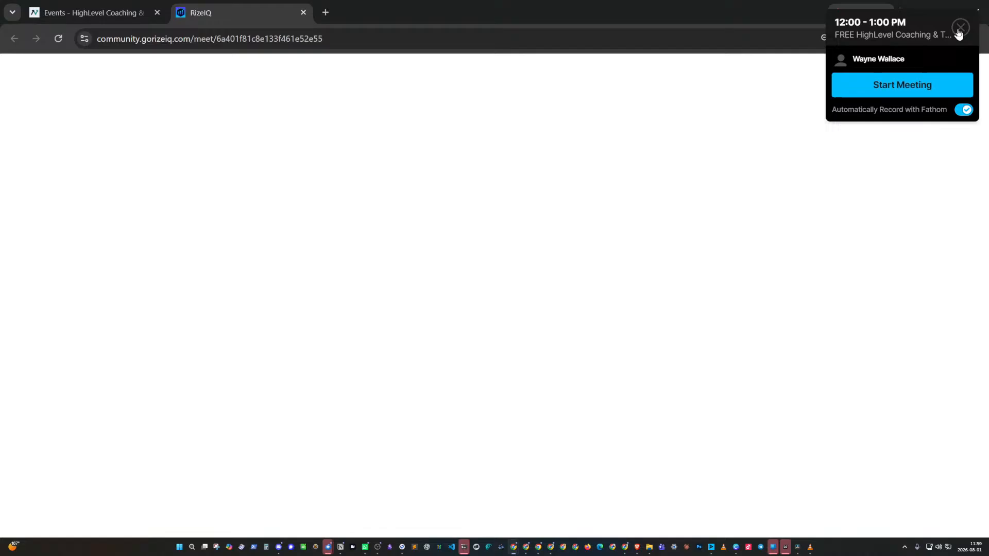
{"action": "left_click", "coordinate": [960, 27]}
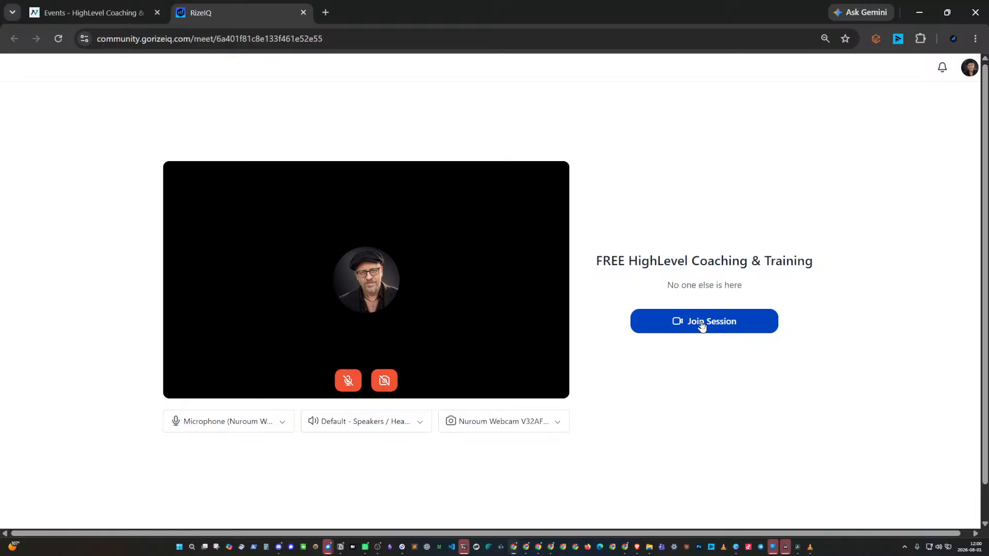
{"action": "left_click", "coordinate": [701, 324]}
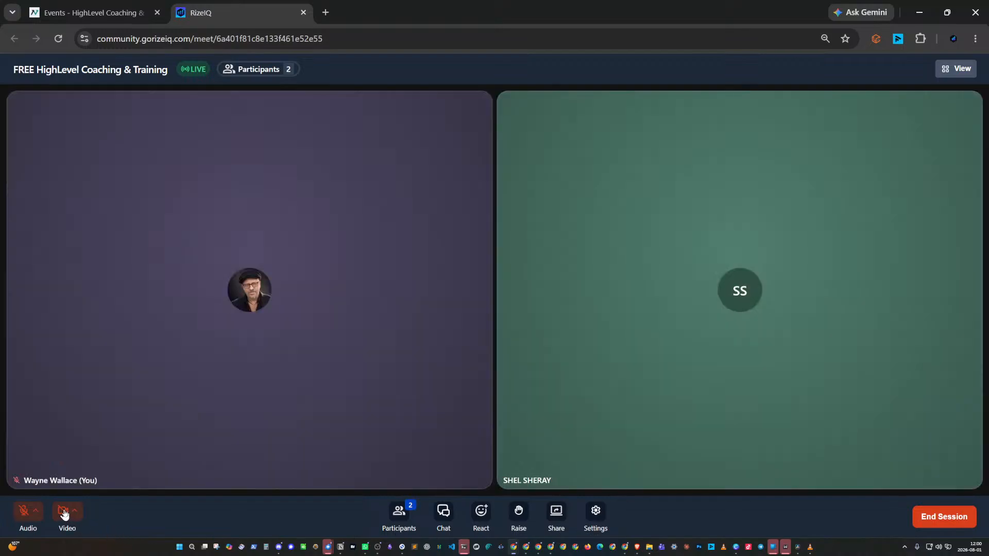
Unmute the microphone in the meeting and select the Logitech HD Webcam C525 as the camera
{"action": "left_click", "coordinate": [24, 512]}
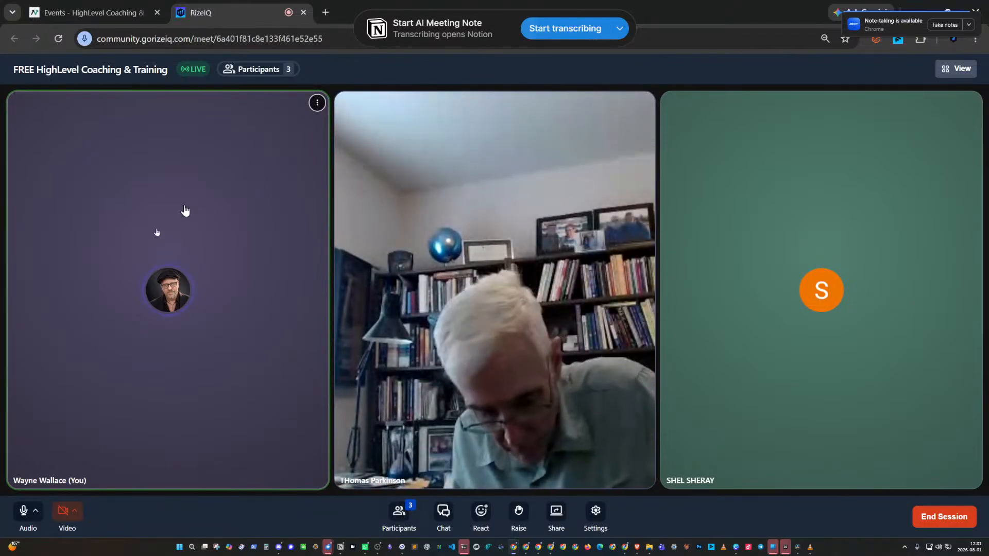
{"action": "left_click", "coordinate": [72, 513]}
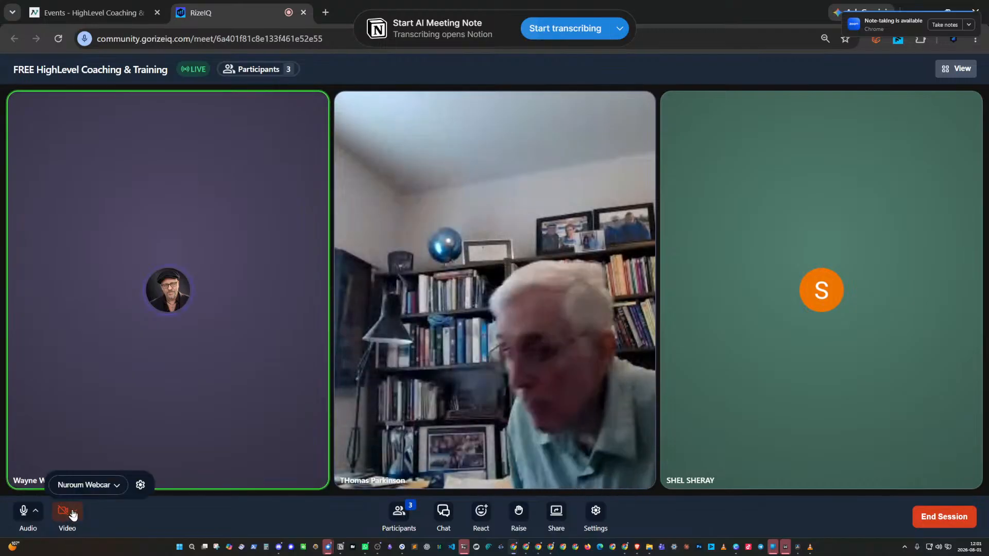
{"action": "left_click", "coordinate": [93, 486]}
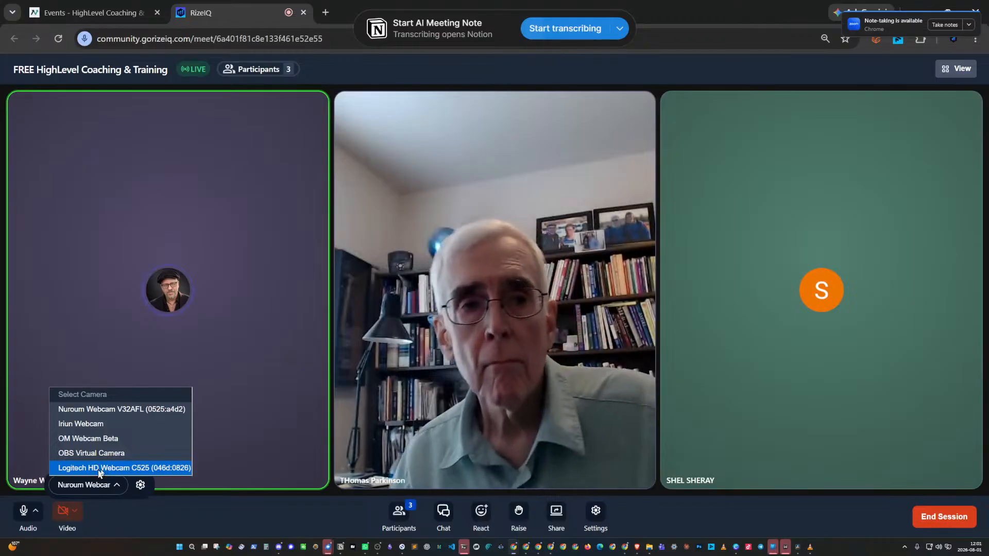
{"action": "left_click", "coordinate": [107, 469]}
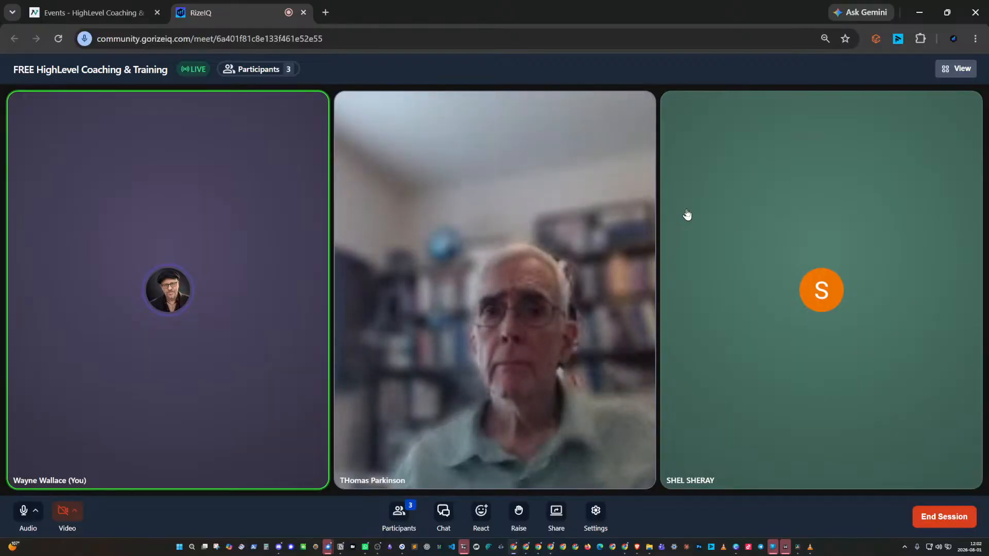
Move the meeting window off this screen and open the gorizeiq.com home page in a new browser tab
{"action": "mouse_move", "coordinate": [684, 221]}
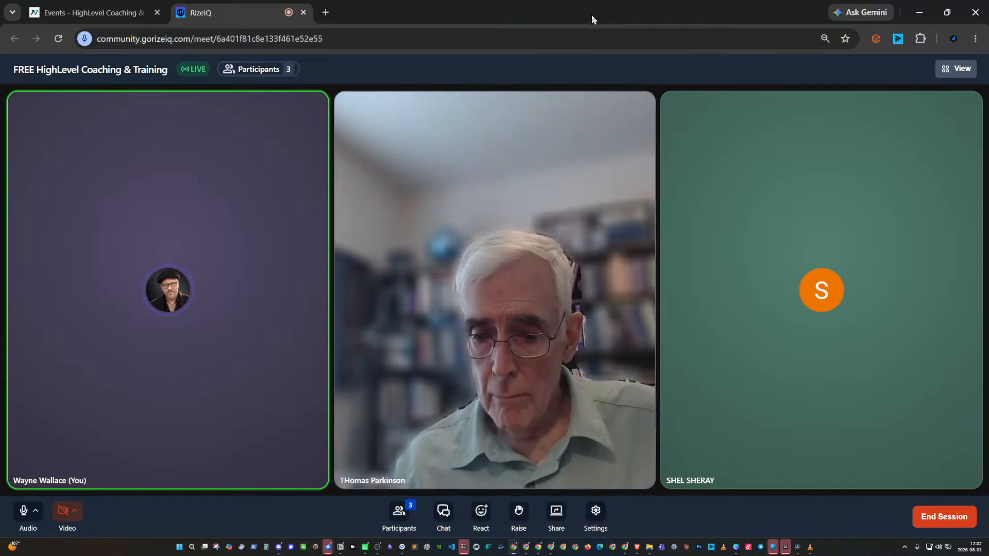
{"action": "left_click_drag", "start_coordinate": [591, 19], "coordinate": [988, 116]}
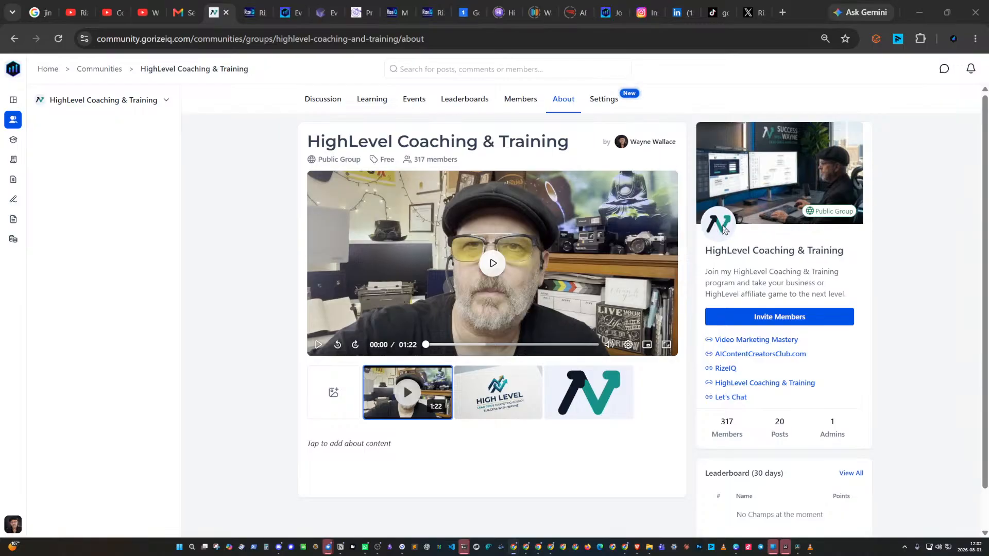
{"action": "left_click", "coordinate": [296, 17]}
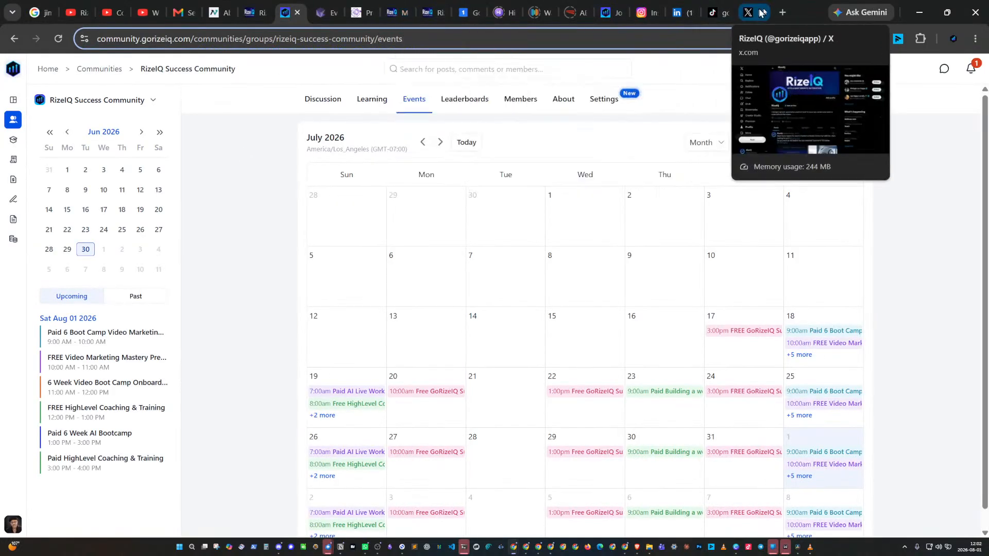
{"action": "left_click", "coordinate": [781, 13]}
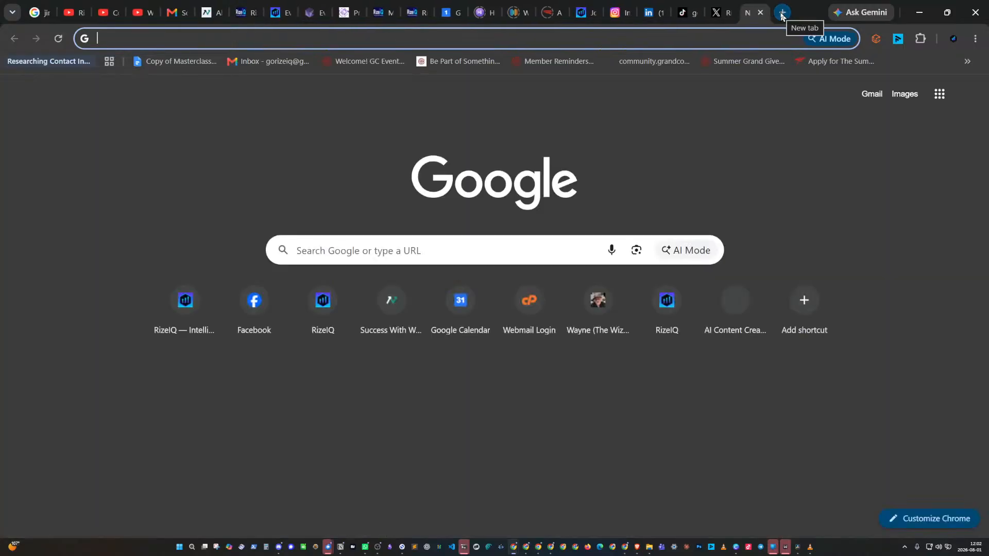
{"action": "type", "text": "go"}
{"action": "key", "text": "Return"}
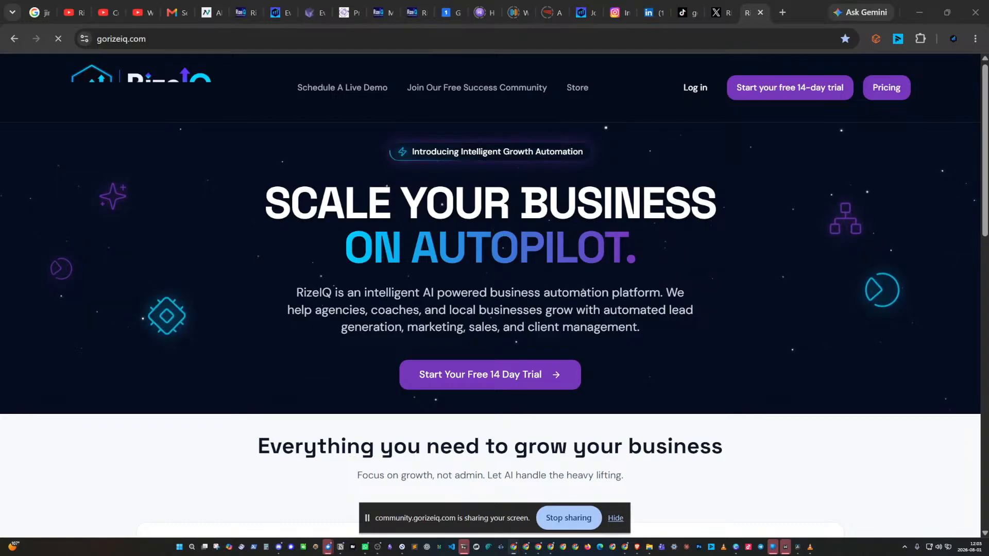
{"action": "key", "text": "alt+Tab"}
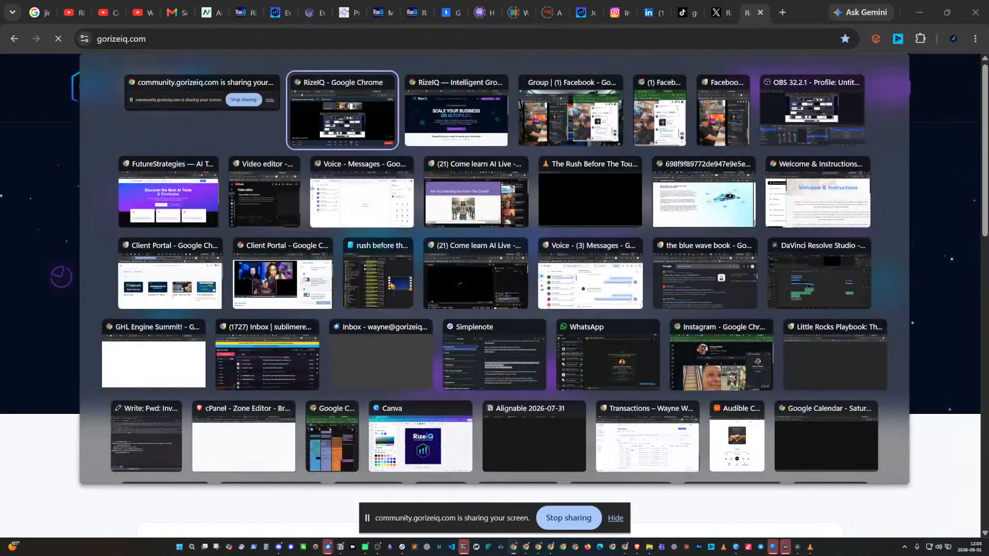
{"action": "key", "text": "Tab"}
{"action": "key", "text": "Tab"}
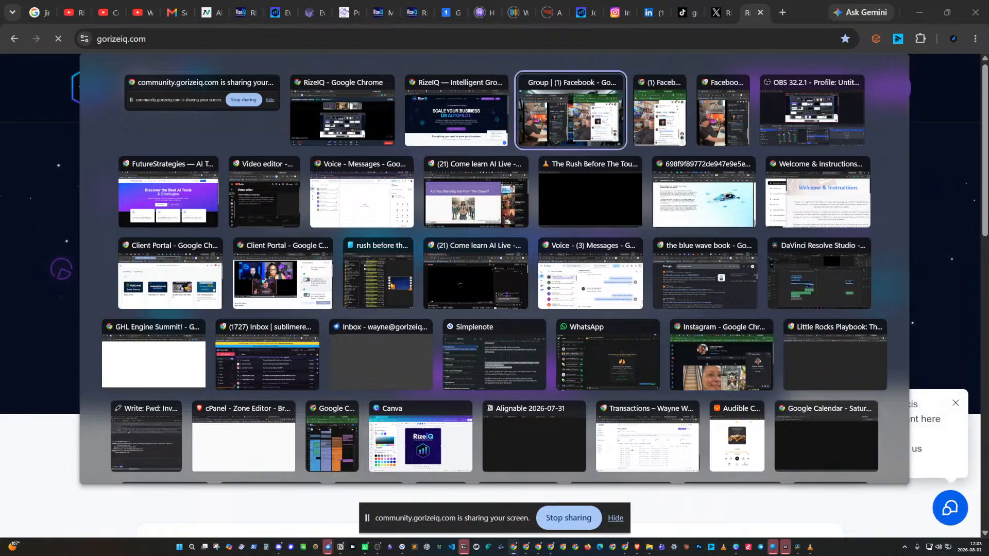
{"action": "key", "text": "Tab"}
{"action": "key", "text": "Tab"}
{"action": "key", "text": "Escape"}
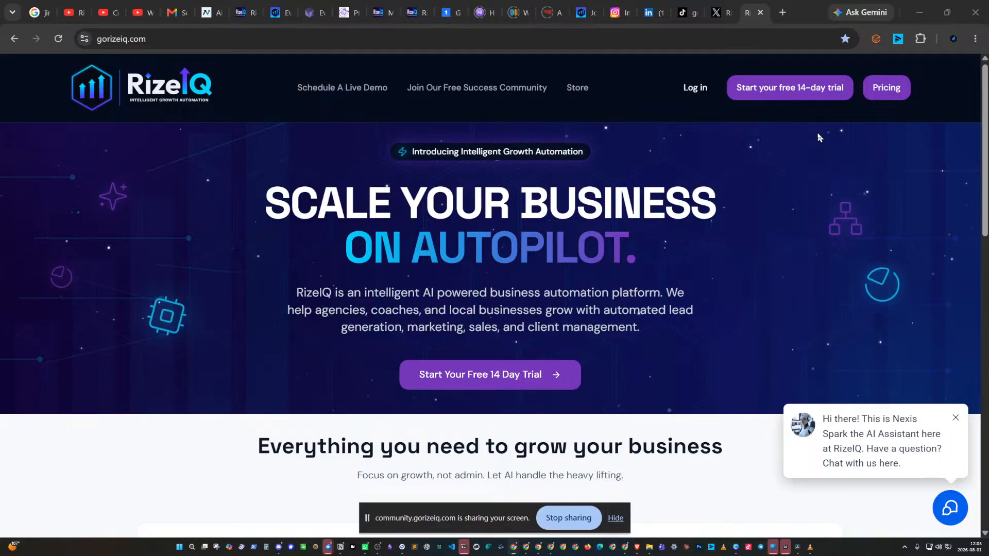
Open the HighLevel Coaching & Training group's Events calendar and view the details of its FREE event on August 1
{"action": "left_click", "coordinate": [200, 14]}
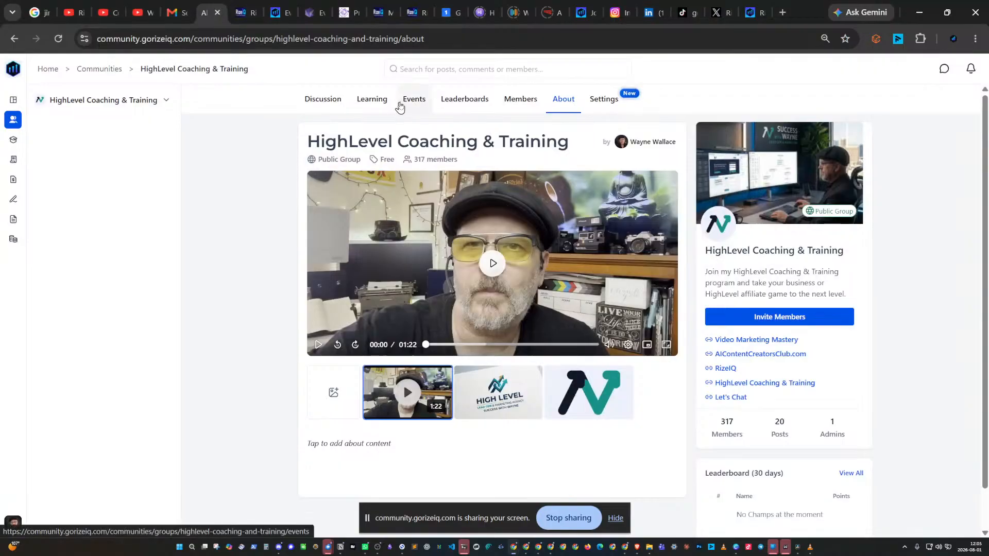
{"action": "left_click", "coordinate": [412, 103]}
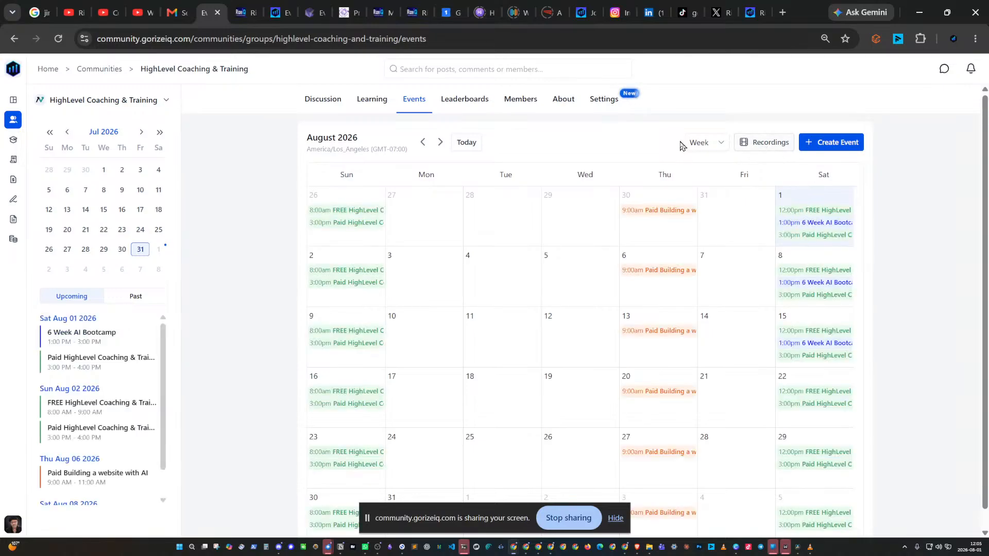
{"action": "left_click", "coordinate": [695, 146]}
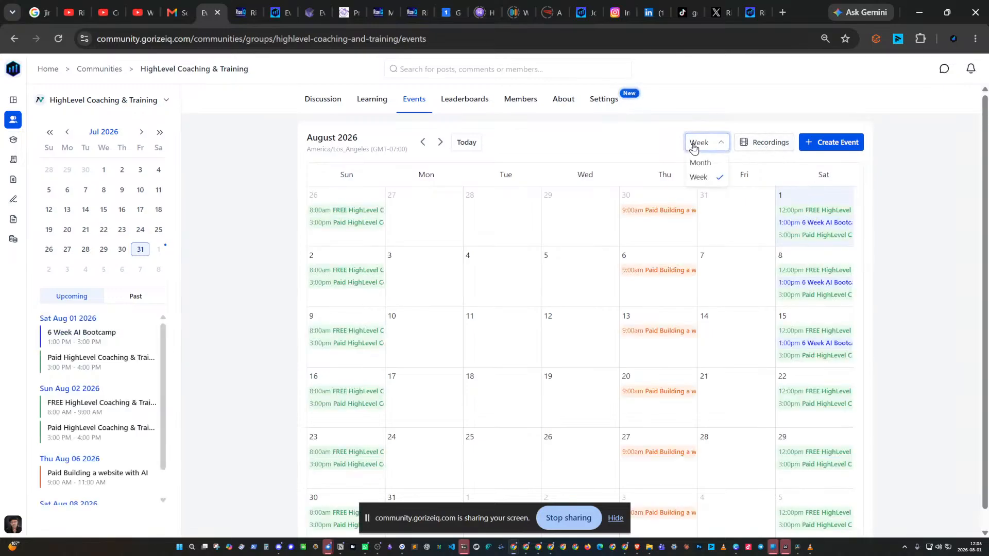
{"action": "left_click", "coordinate": [803, 196]}
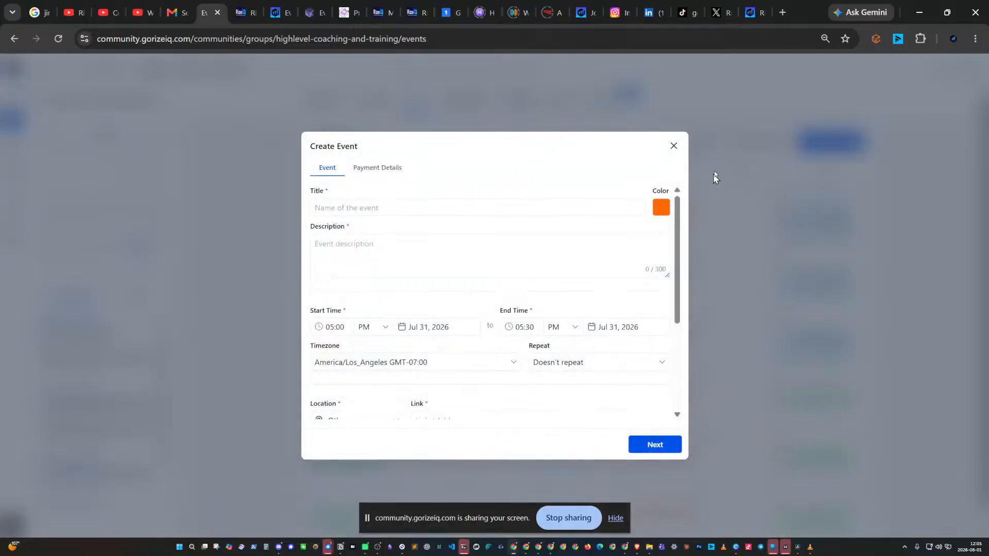
{"action": "left_click", "coordinate": [673, 145]}
{"action": "left_click", "coordinate": [811, 211]}
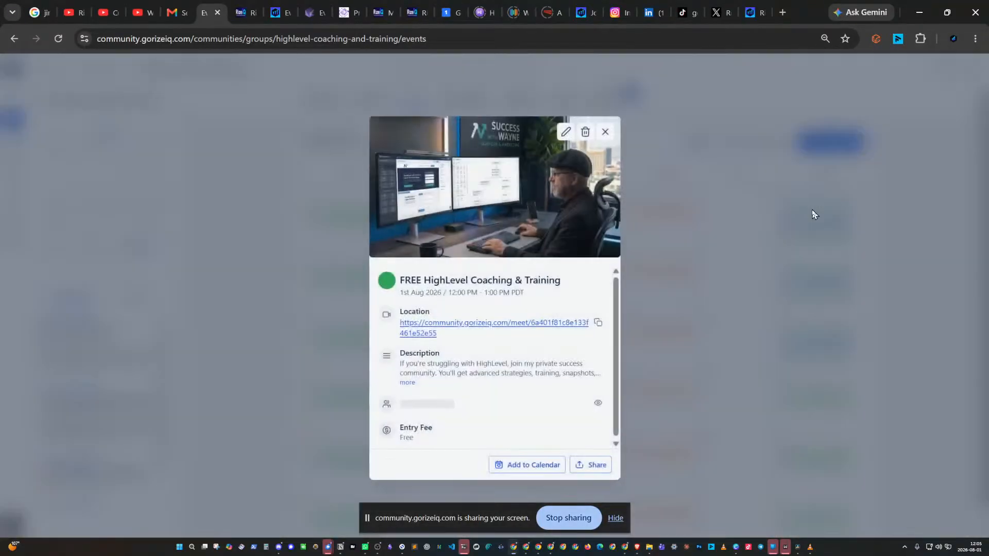
{"action": "left_click", "coordinate": [608, 129]}
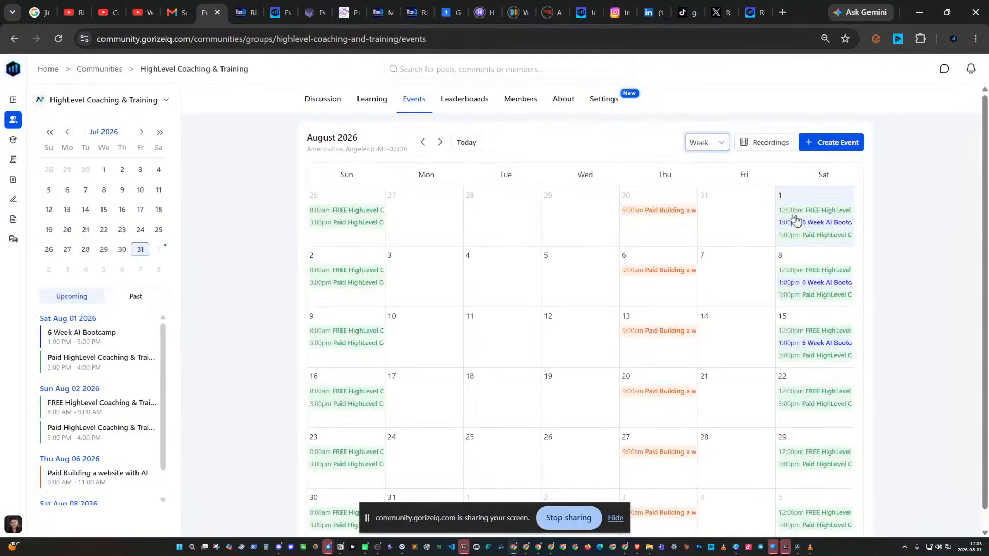
Highlight the titles in the details of the 12:00 PM FREE and 3:00 PM Paid HighLevel events on August 1
{"action": "left_click", "coordinate": [801, 199]}
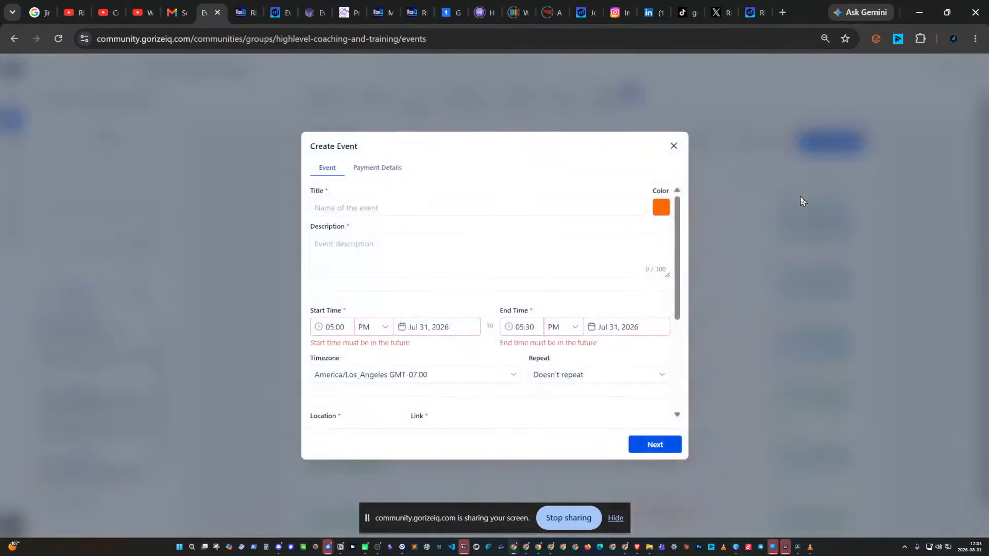
{"action": "left_click", "coordinate": [673, 145]}
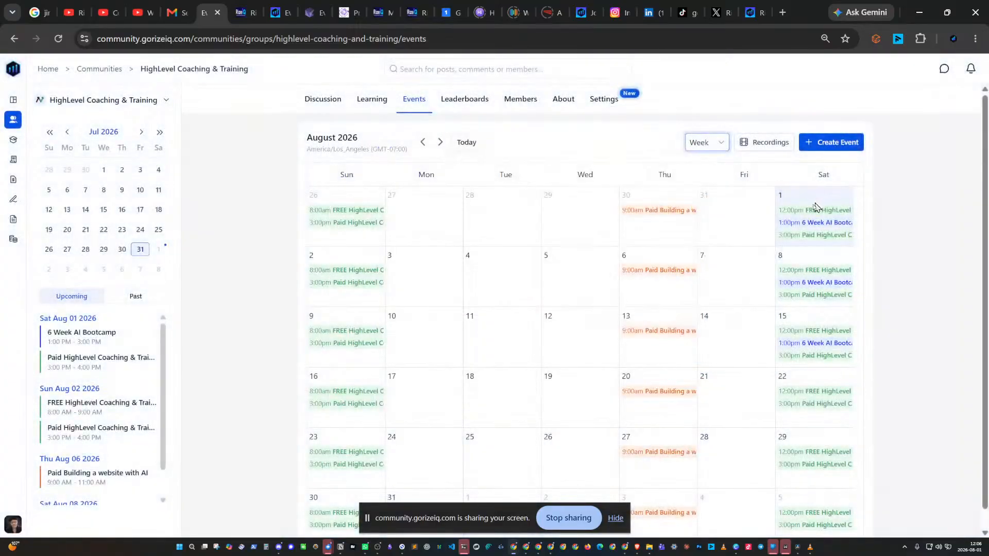
{"action": "left_click", "coordinate": [798, 212]}
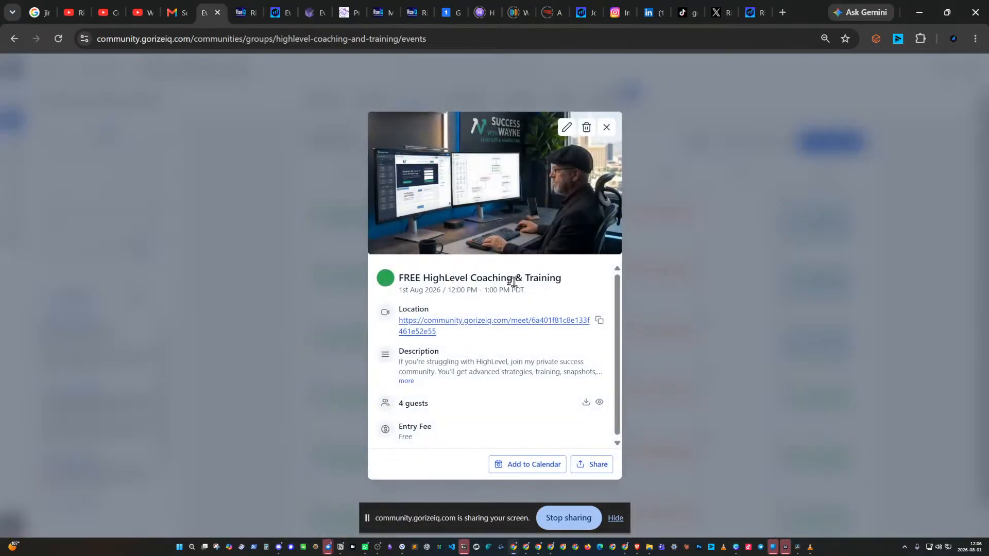
{"action": "left_click_drag", "start_coordinate": [400, 278], "coordinate": [592, 283]}
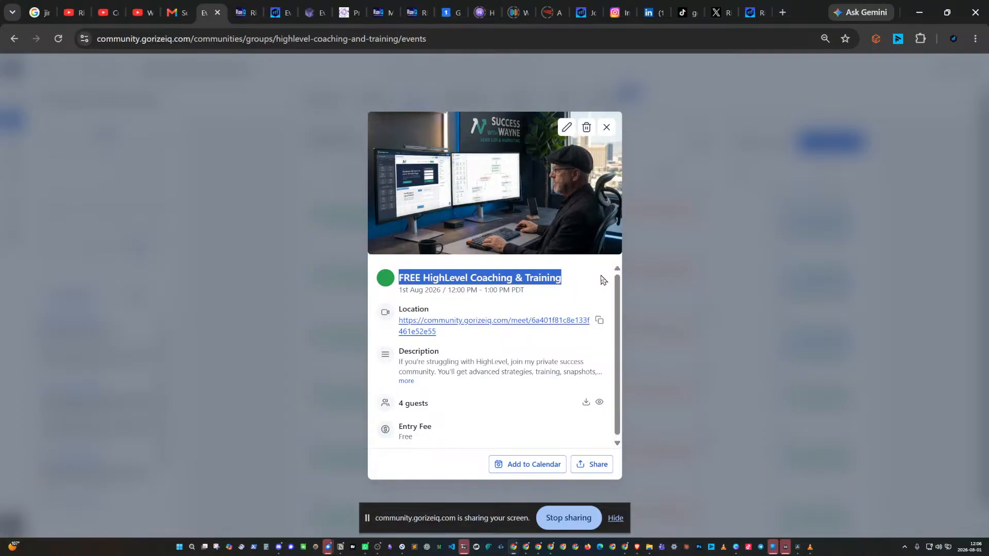
{"action": "left_click", "coordinate": [609, 129]}
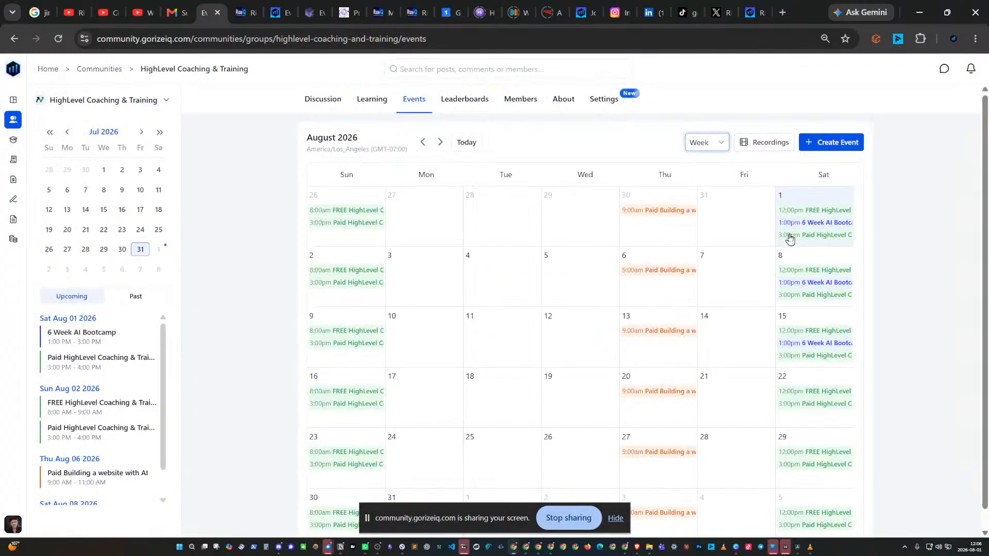
{"action": "left_click", "coordinate": [789, 235]}
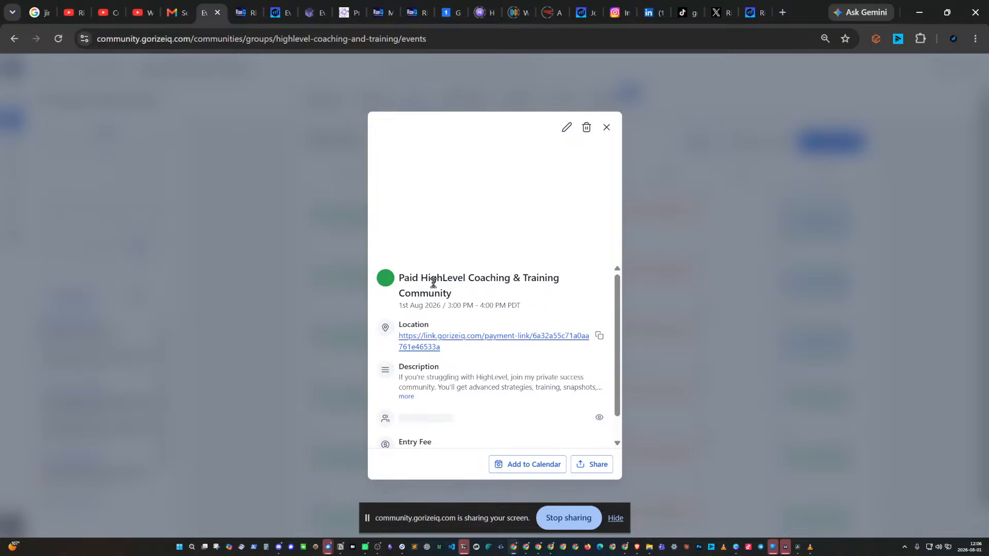
{"action": "left_click_drag", "start_coordinate": [404, 276], "coordinate": [544, 273]}
{"action": "left_click_drag", "start_coordinate": [555, 273], "coordinate": [559, 291]}
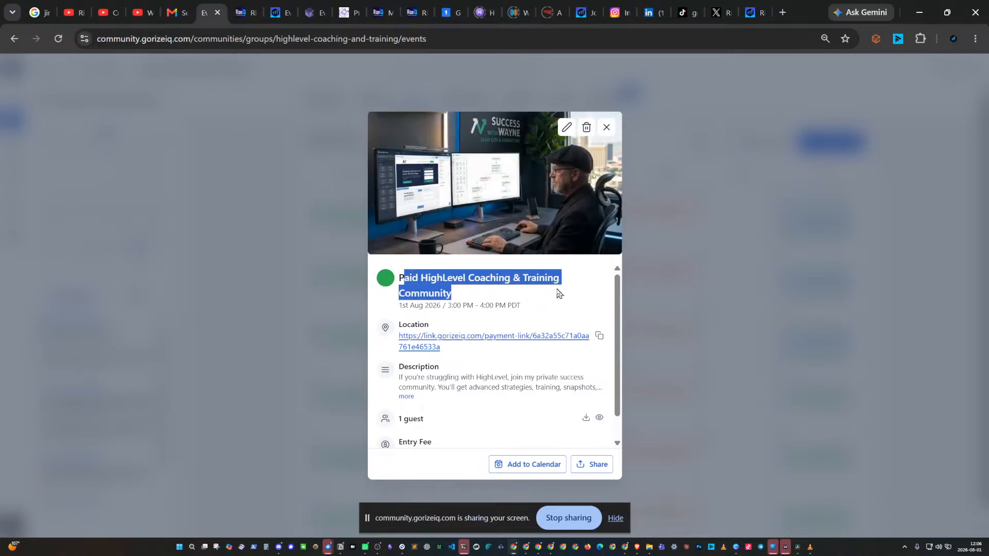
{"action": "left_click", "coordinate": [605, 129]}
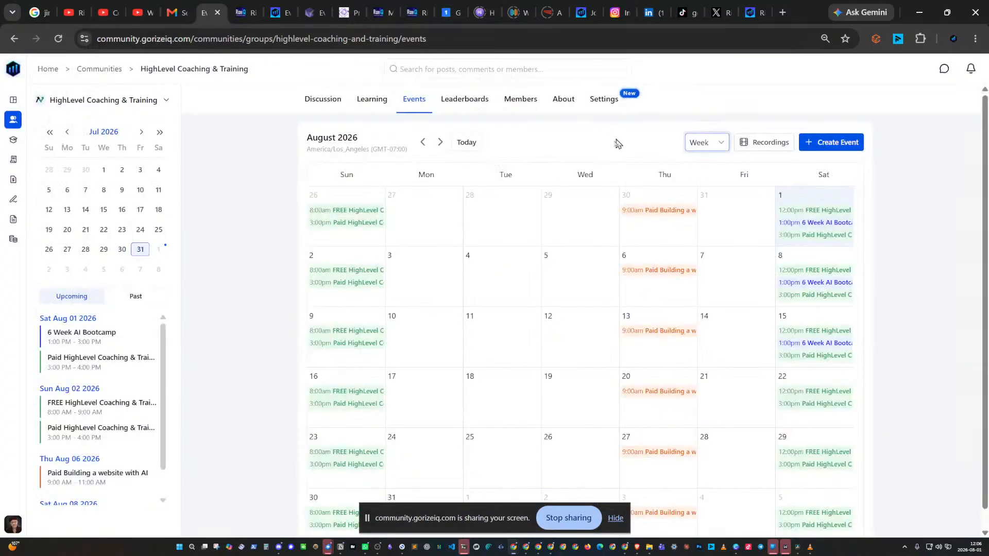
View the details of the 8:00 AM FREE and 3:00 PM Paid HighLevel Coaching & Training Community events on August 2
{"action": "left_click", "coordinate": [355, 273]}
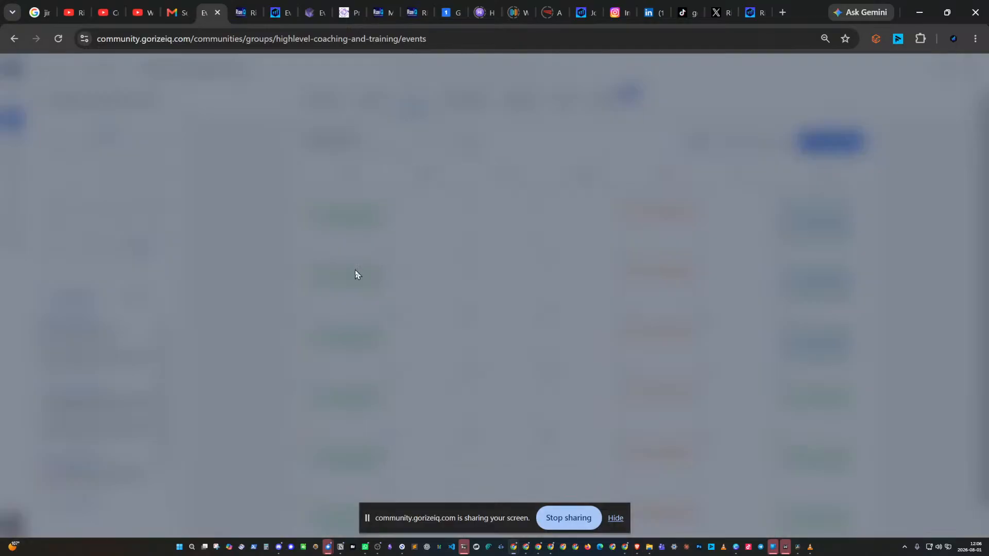
{"action": "left_click_drag", "start_coordinate": [423, 278], "coordinate": [507, 293]}
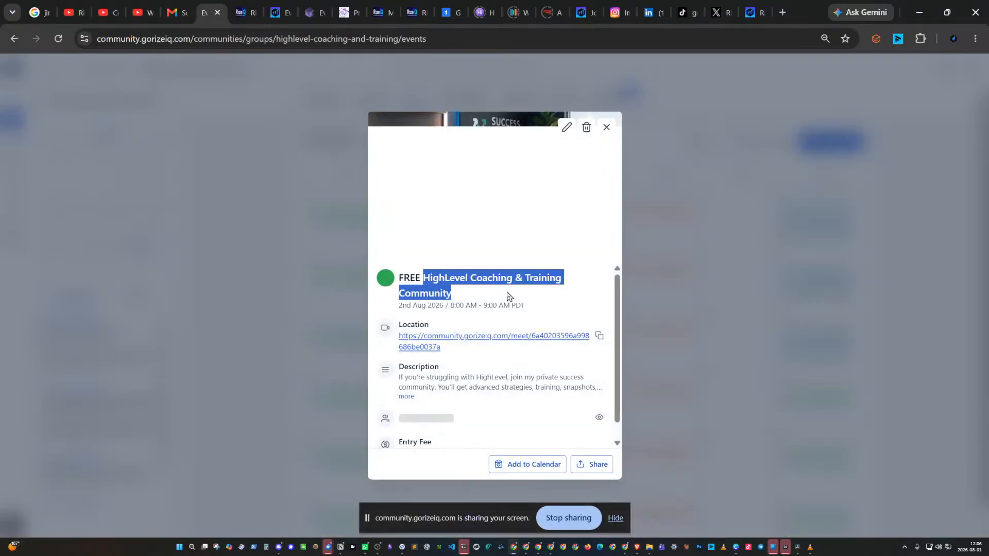
{"action": "left_click", "coordinate": [606, 128]}
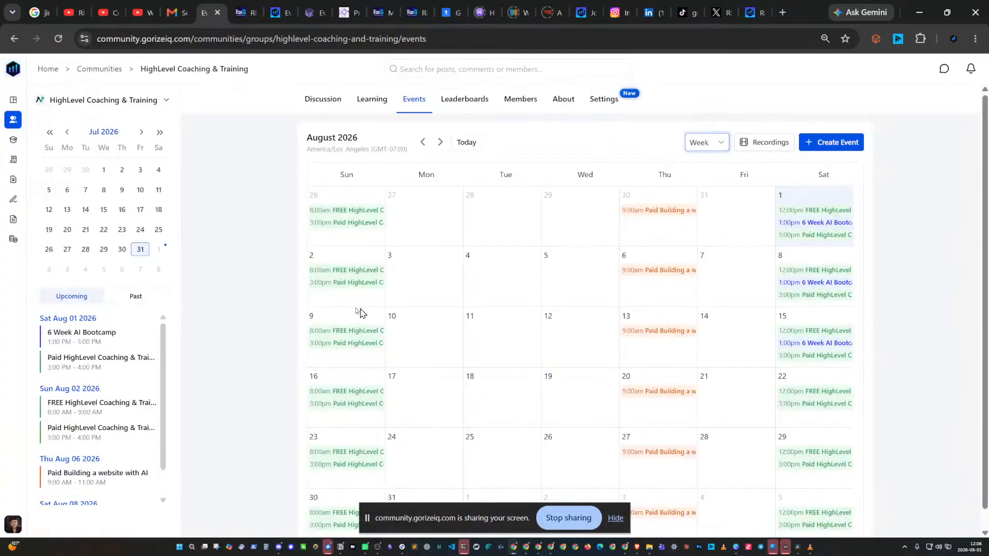
{"action": "left_click", "coordinate": [342, 284]}
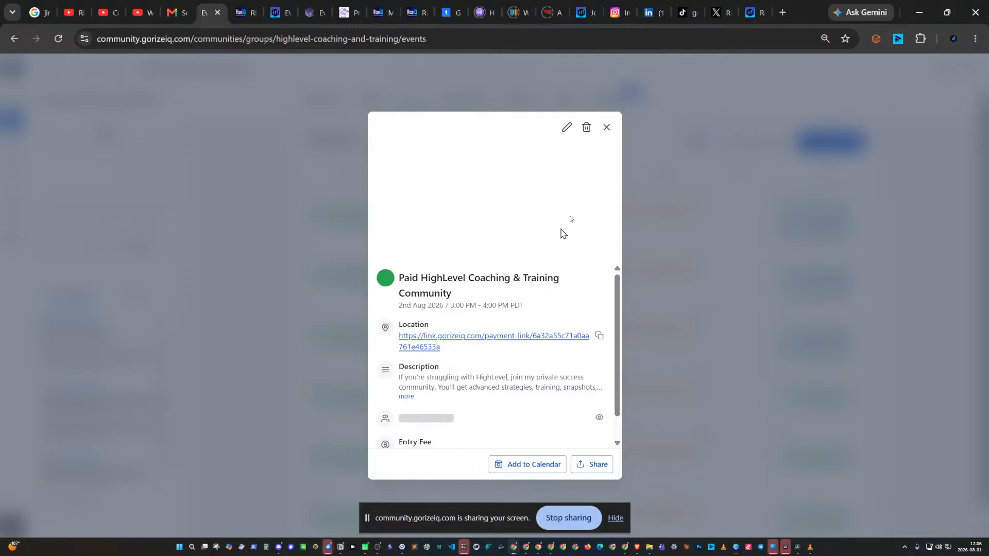
{"action": "left_click", "coordinate": [607, 129]}
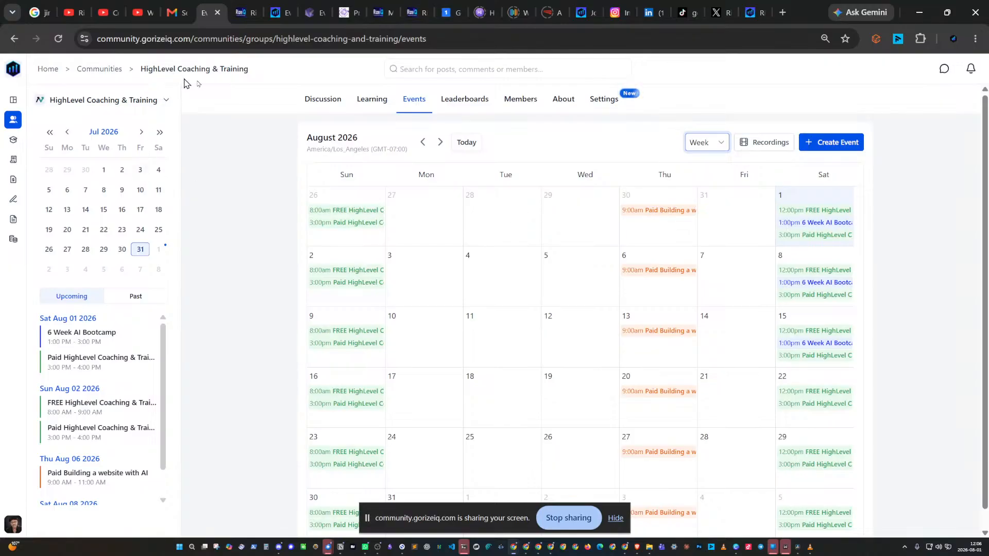
Return to the communities overview and open the RizeIQ Success Community's Events calendar
{"action": "left_click", "coordinate": [105, 73]}
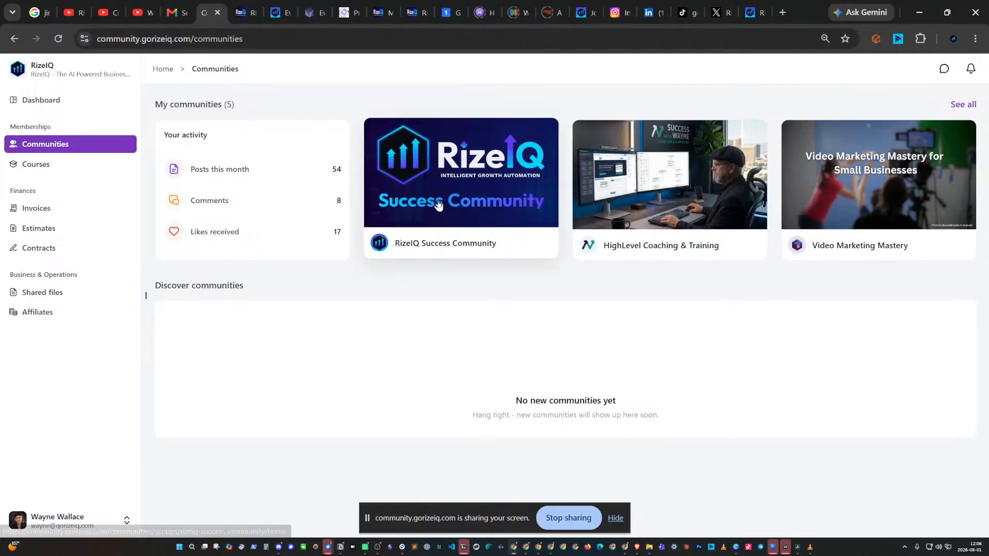
{"action": "left_click", "coordinate": [438, 205]}
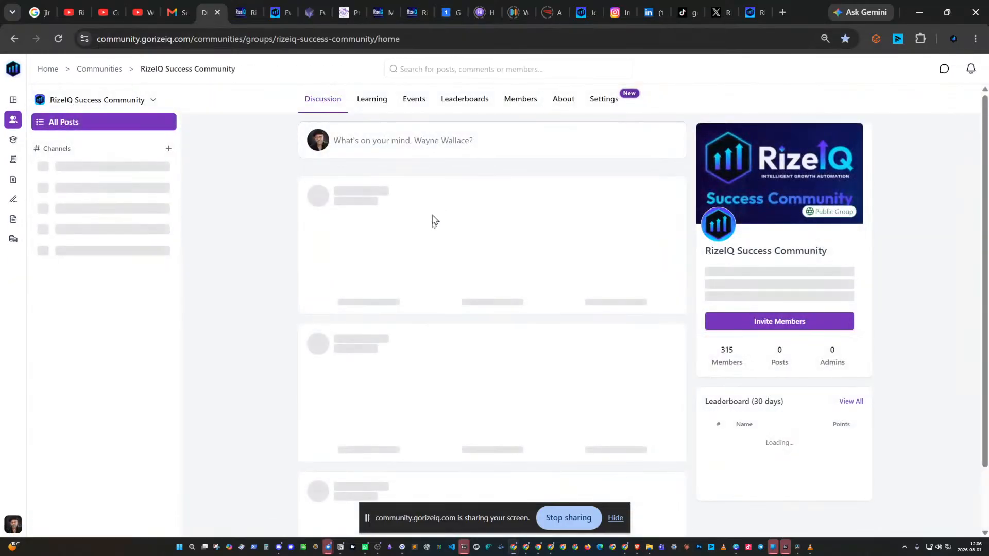
{"action": "left_click", "coordinate": [417, 103]}
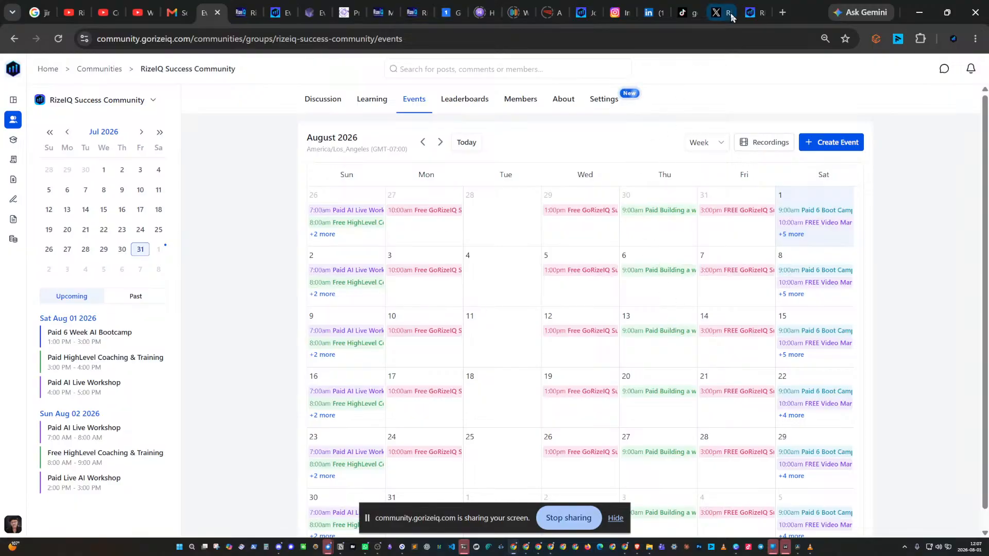
Go back through the communities overview to the HighLevel Coaching & Training group and show its Events calendar
{"action": "left_click", "coordinate": [99, 73]}
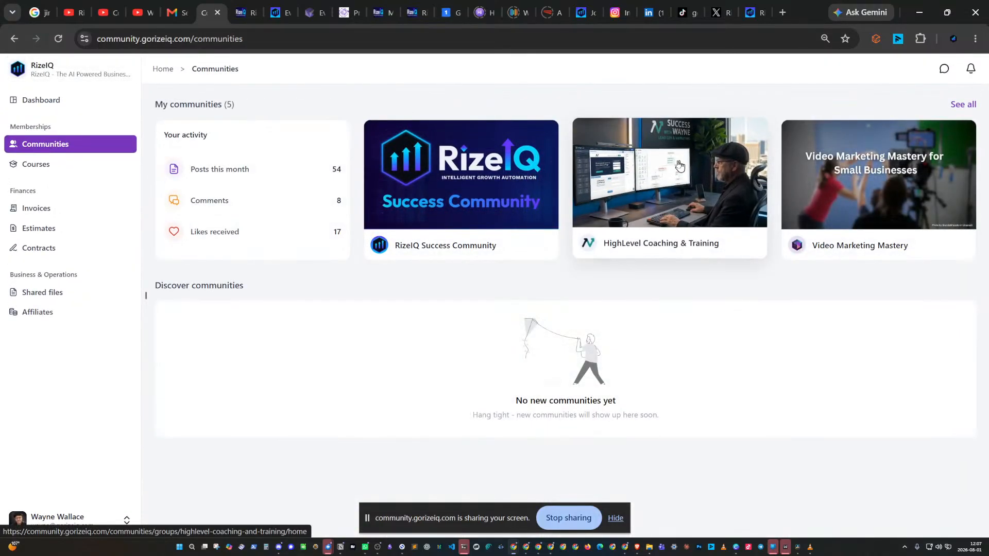
{"action": "left_click", "coordinate": [642, 192]}
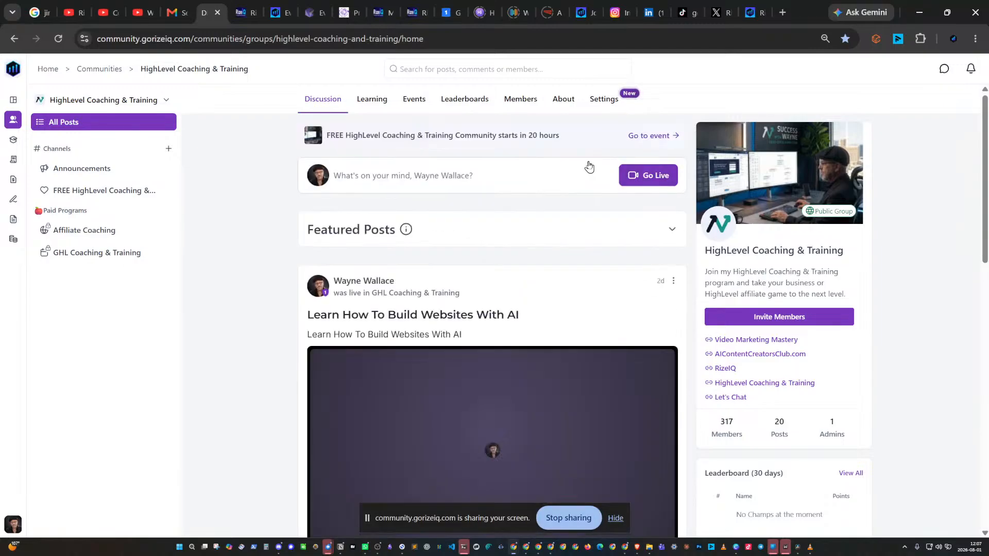
{"action": "left_click", "coordinate": [410, 98]}
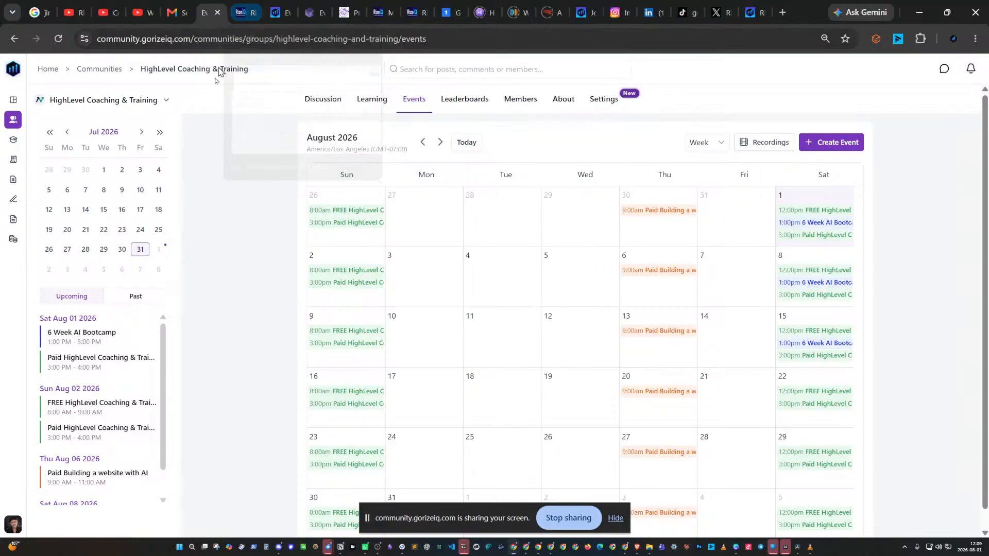
Show the HighLevel company settings and the agency dashboard summary, and go back to the company settings
{"action": "left_click", "coordinate": [244, 14]}
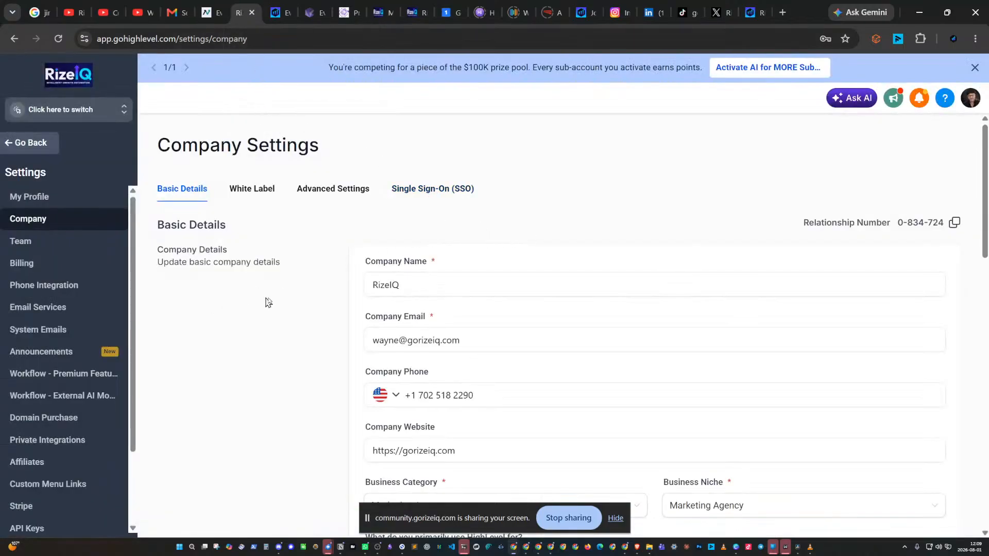
{"action": "left_click", "coordinate": [17, 144]}
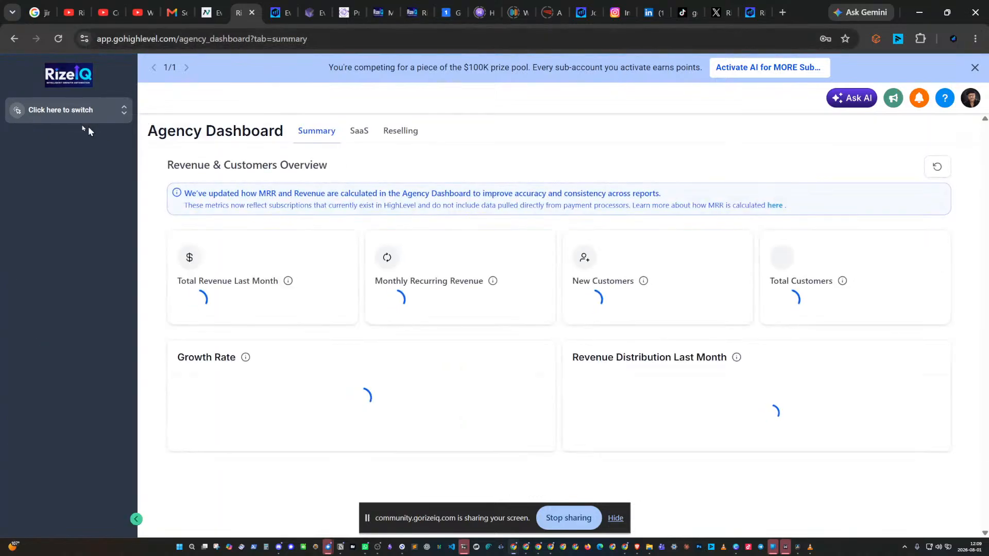
{"action": "left_click", "coordinate": [14, 40]}
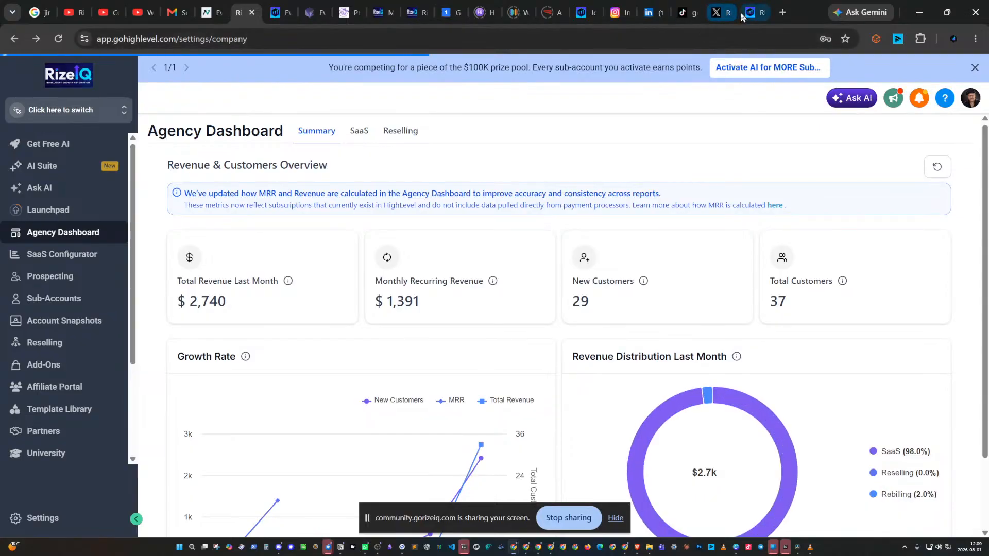
Show the gorizeiq.com homepage and the RizeIQ sub-account's payment transactions, and close the transactions page
{"action": "left_click", "coordinate": [752, 12]}
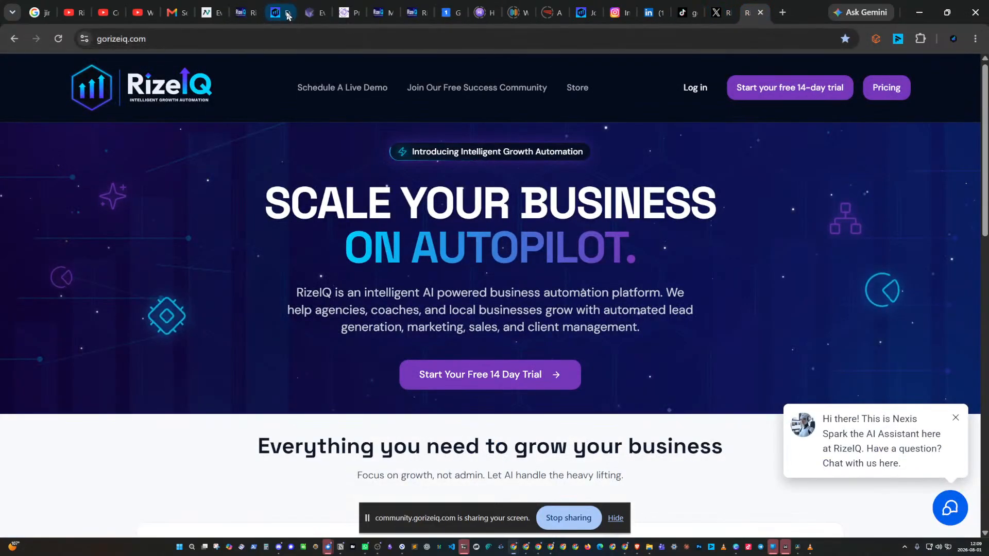
{"action": "left_click", "coordinate": [415, 16]}
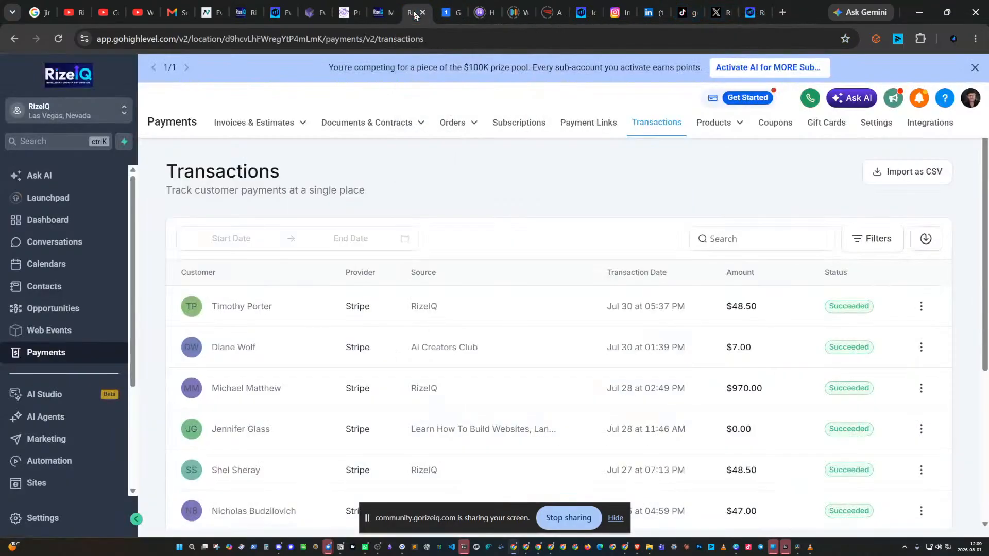
{"action": "left_click", "coordinate": [422, 12]}
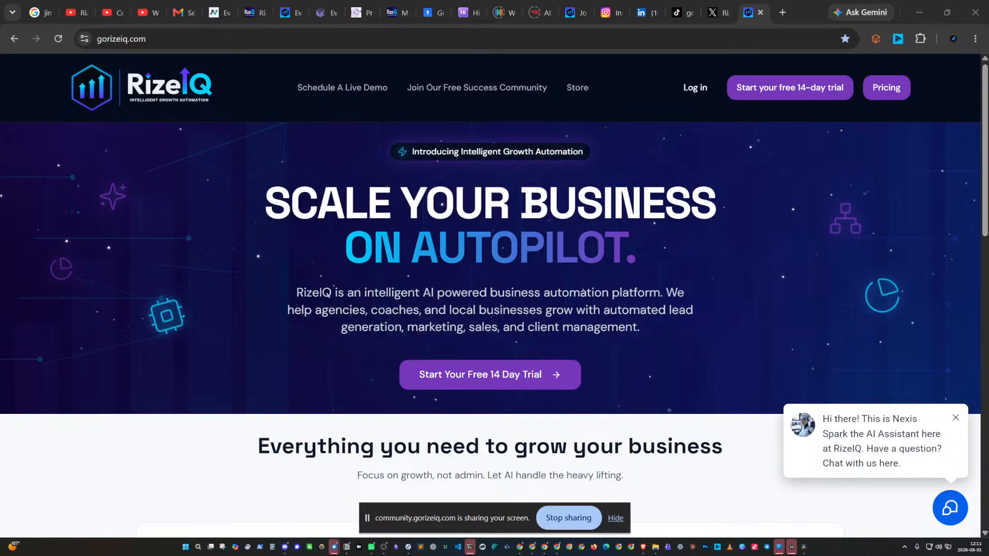
Switch to the browser window showing the RizeIQ sub-account's calendar and expand its collapsed navigation sidebar
{"action": "key", "text": "alt+Tab"}
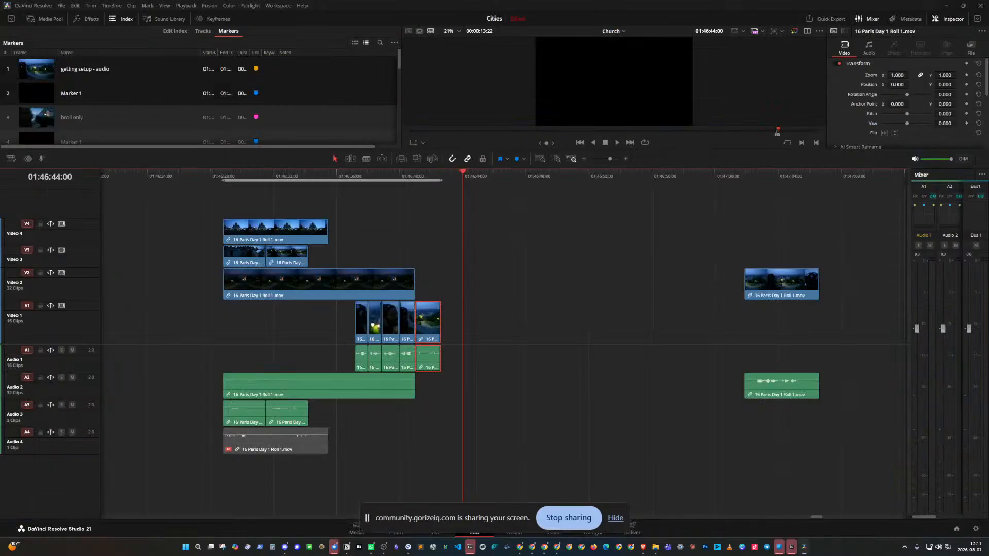
{"action": "key", "text": "alt+Tab"}
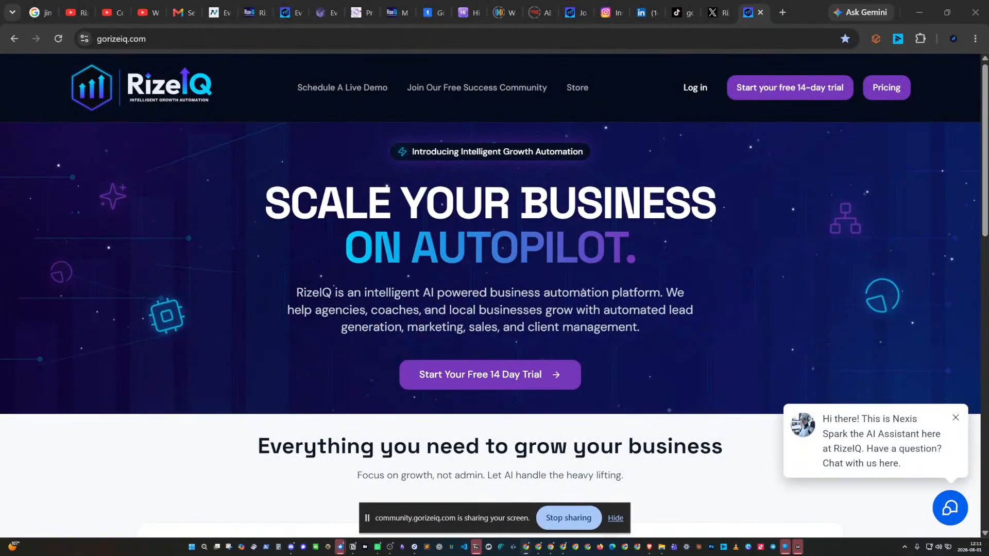
{"action": "left_click_drag", "start_coordinate": [988, 71], "coordinate": [355, 1]}
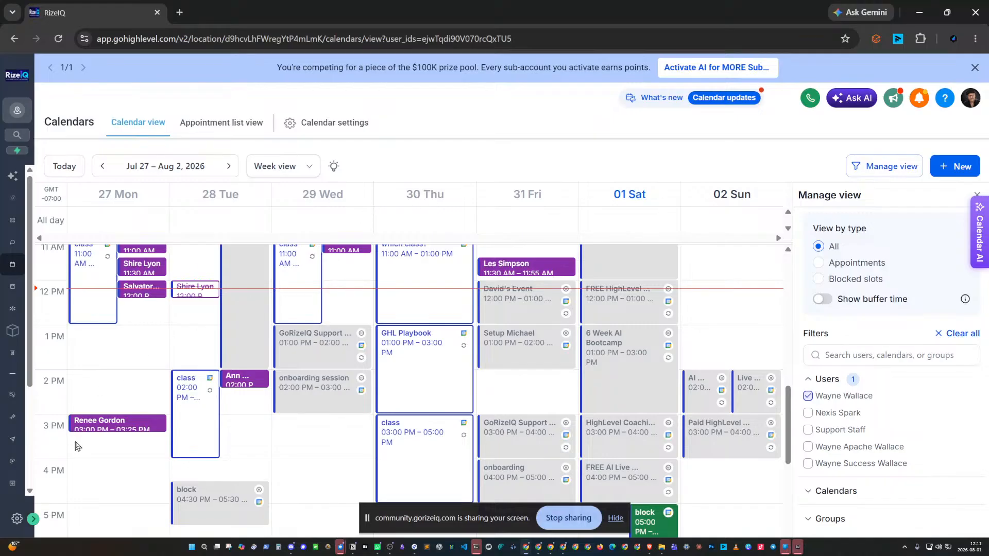
{"action": "left_click", "coordinate": [33, 519]}
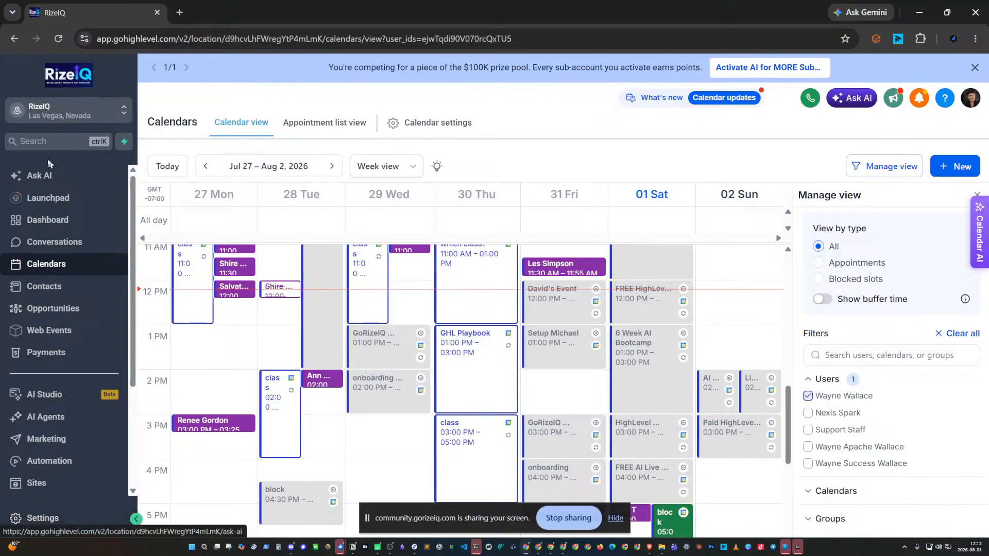
Review the sub-account's calendar for the week of Jul 27 – Aug 2, 2026 and its upcoming appointment list
{"action": "left_click", "coordinate": [43, 267]}
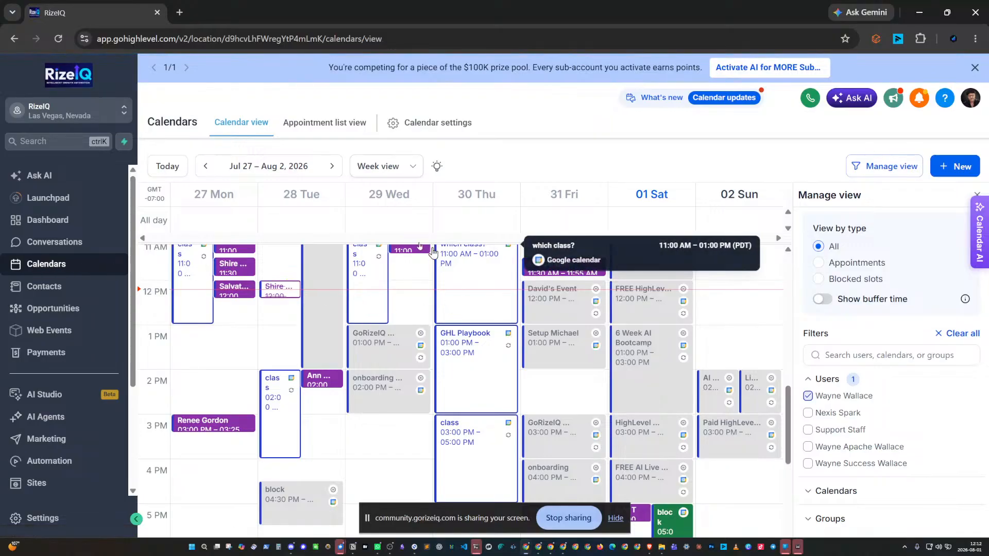
{"action": "scroll", "coordinate": [468, 316], "scroll_direction": "down", "scroll_amount": 4}
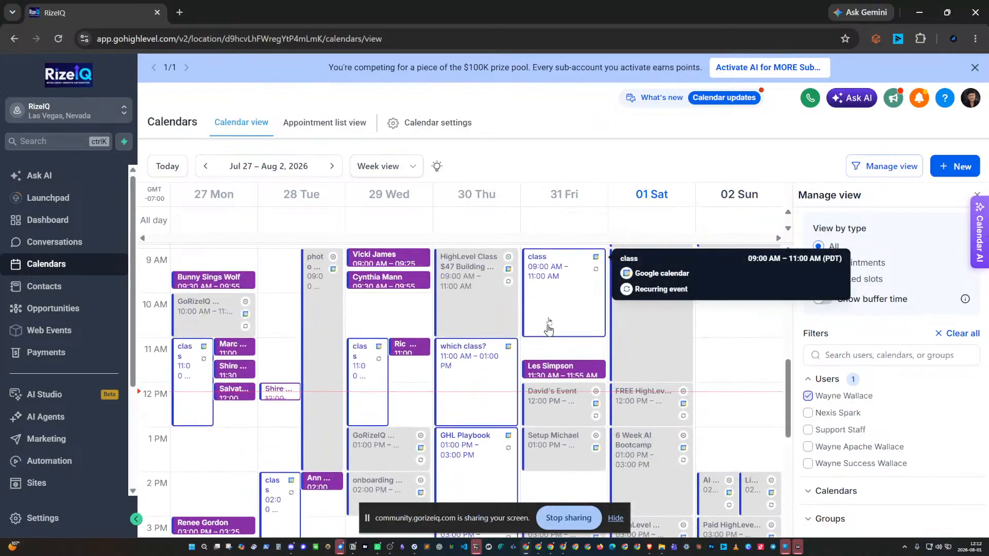
{"action": "left_click", "coordinate": [330, 126]}
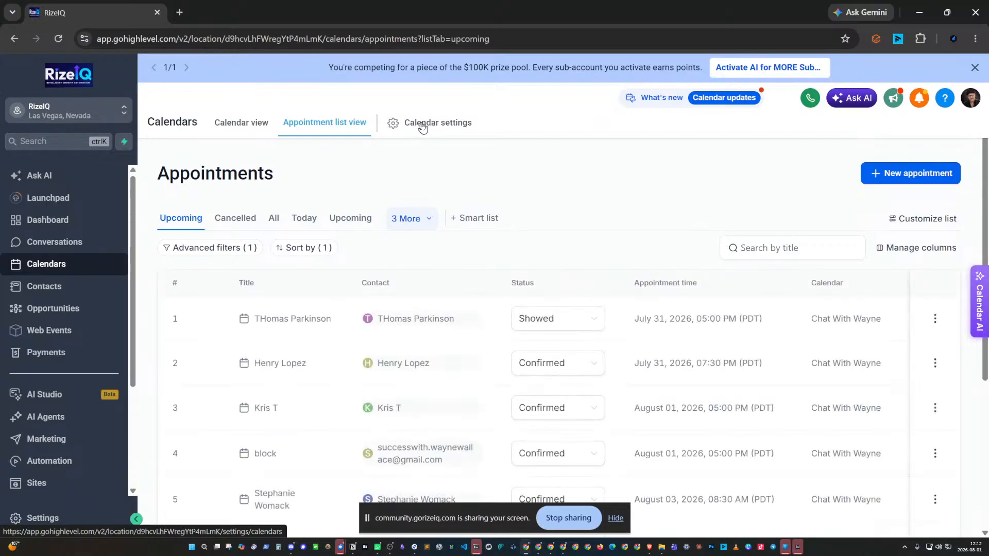
View the calendar settings' service menu, rooms and equipment sections, and return to the list of all calendars
{"action": "left_click", "coordinate": [423, 125]}
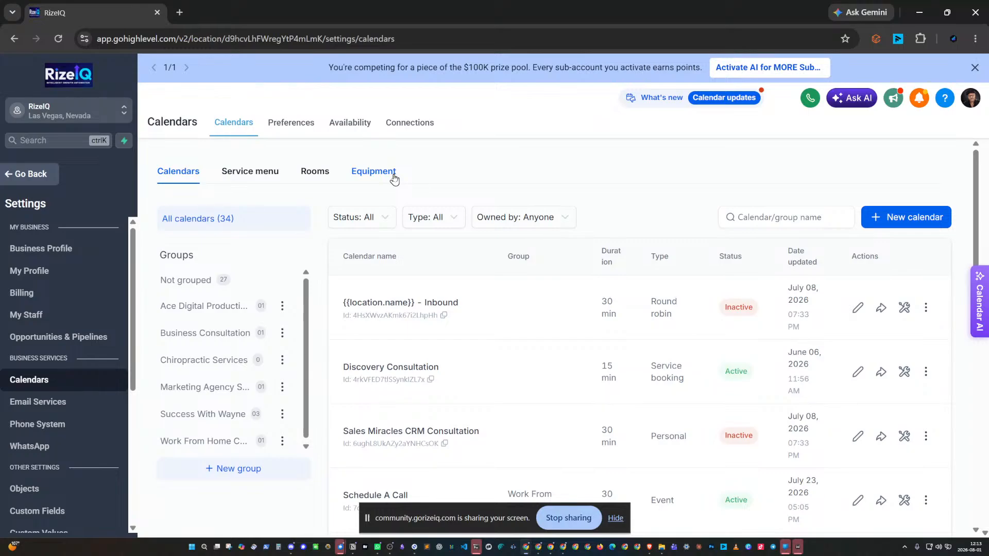
{"action": "left_click", "coordinate": [262, 177]}
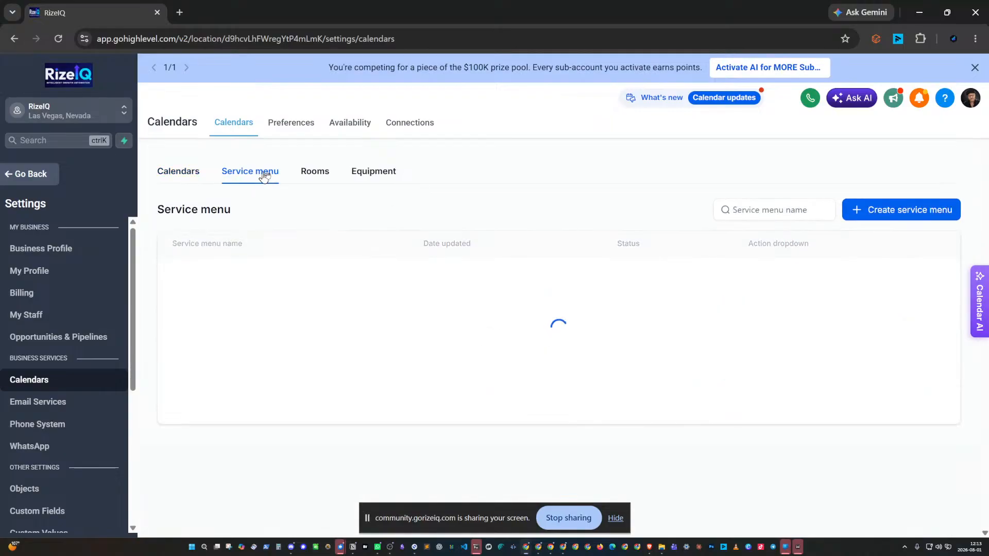
{"action": "left_click", "coordinate": [313, 175]}
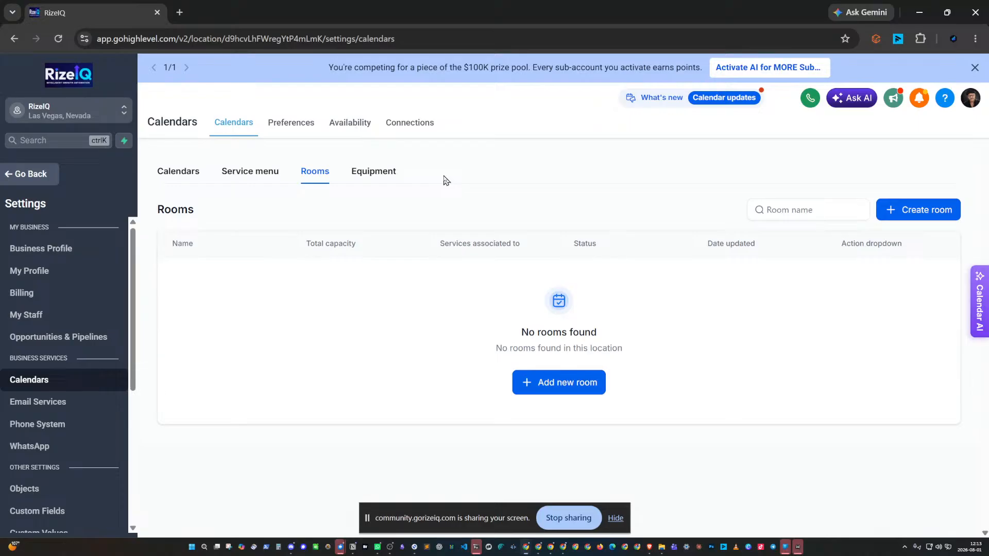
{"action": "left_click", "coordinate": [375, 175]}
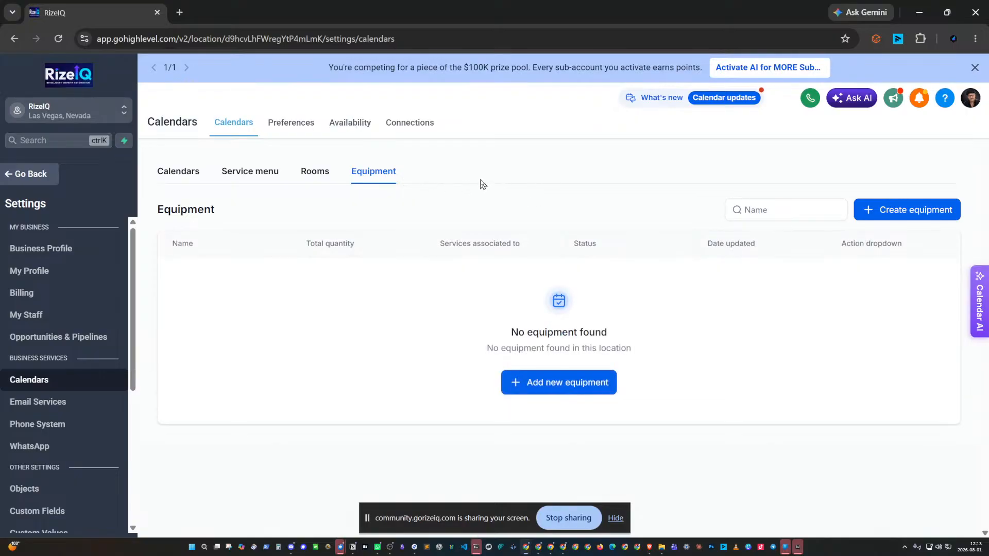
{"action": "left_click", "coordinate": [172, 173]}
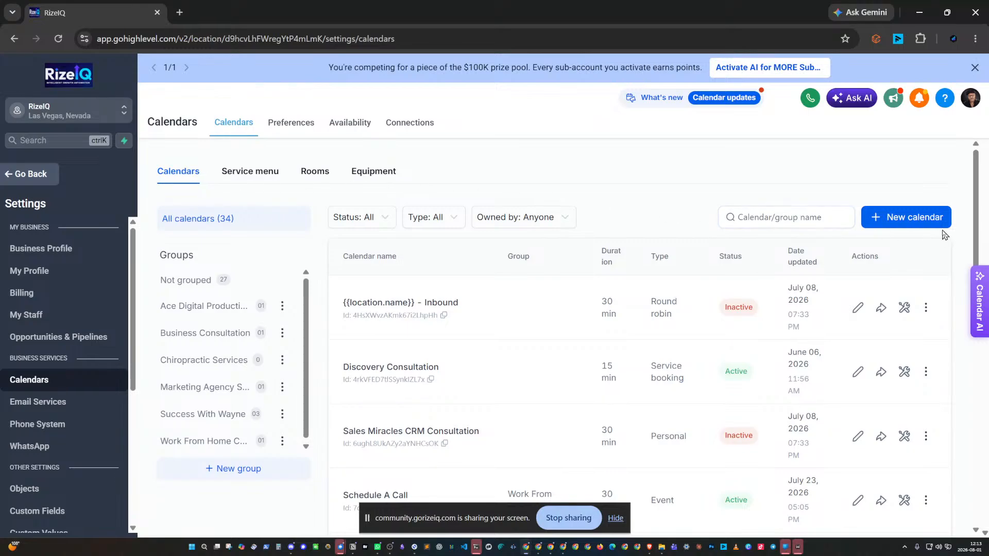
Reveal the additional calendar types for a new calendar and create it as a Personal booking calendar
{"action": "left_click", "coordinate": [900, 222]}
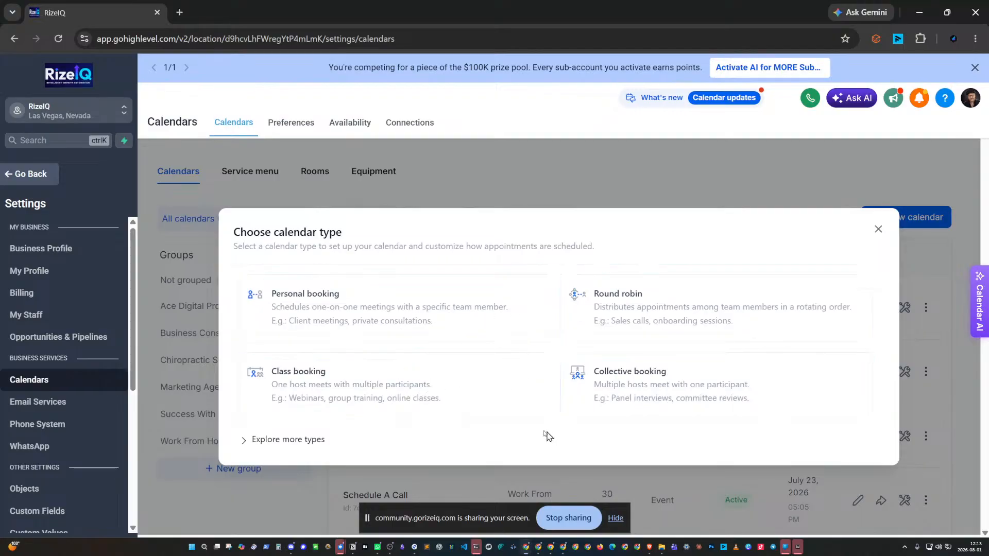
{"action": "left_click", "coordinate": [308, 441]}
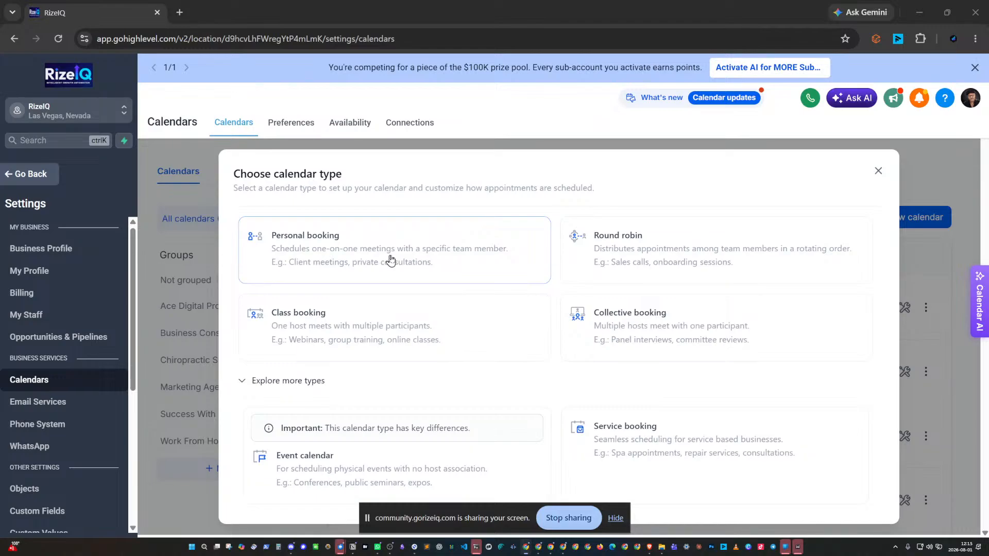
{"action": "left_click", "coordinate": [315, 242]}
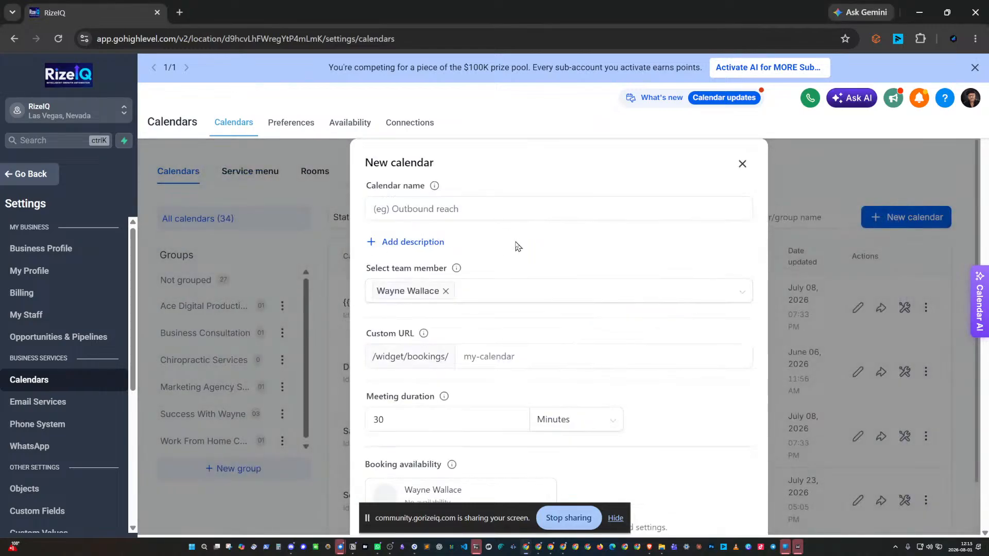
Name the new calendar "15 Min Free Consult"
{"action": "left_click", "coordinate": [475, 212]}
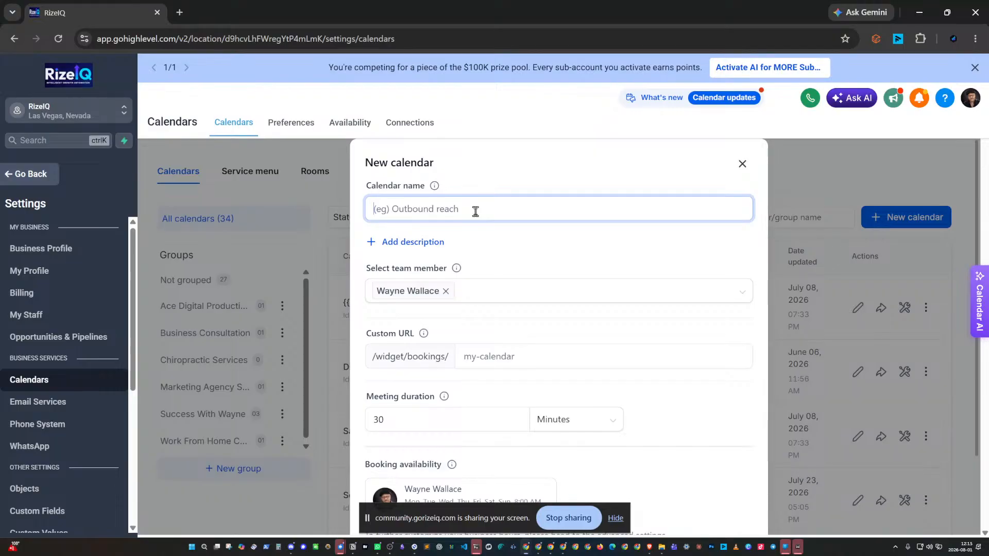
{"action": "type", "text": "1"}
{"action": "key", "text": "BackSpace"}
{"action": "type", "text": "15 F"}
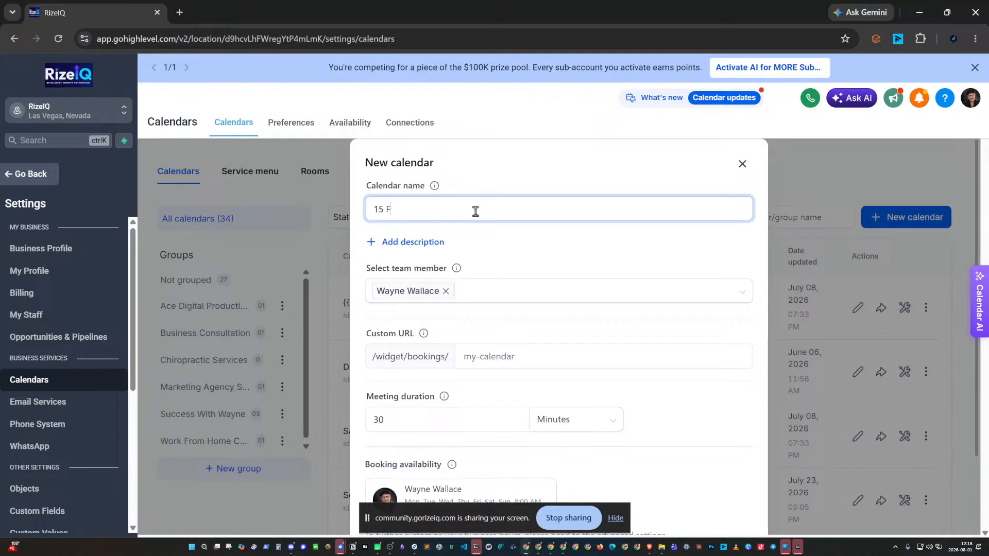
{"action": "key", "text": "BackSpace"}
{"action": "type", "text": "Min Fr"}
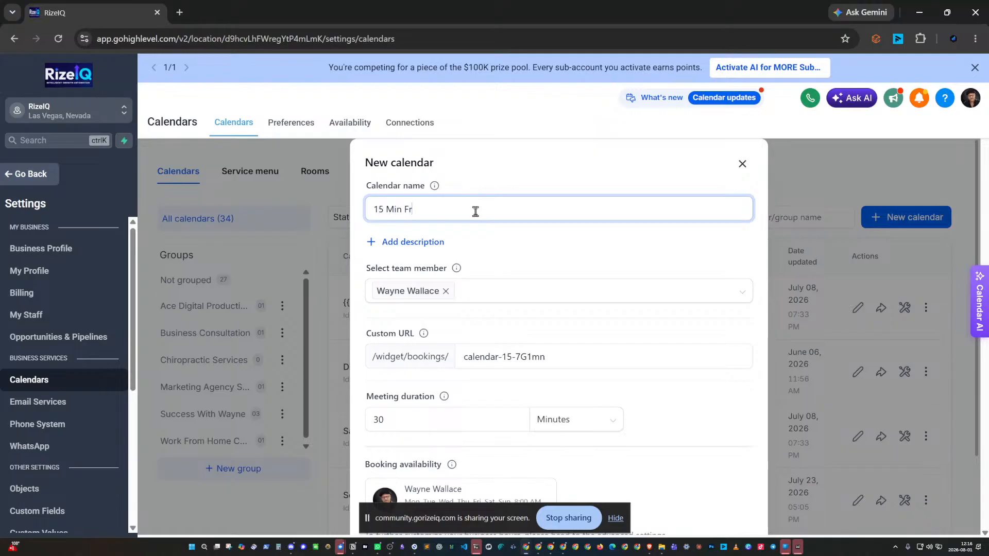
{"action": "type", "text": "ee con"}
{"action": "key", "text": "BackSpace"}
{"action": "type", "text": "Co"}
{"action": "key", "text": "BackSpace"}
{"action": "key", "text": "BackSpace"}
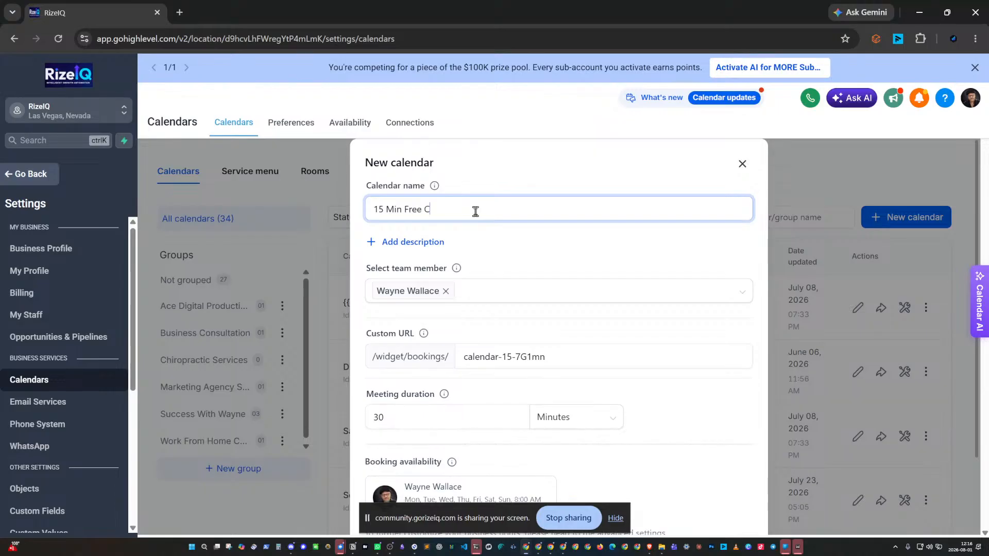
{"action": "type", "text": "Consult"}
View the team members available for the new calendar, keeping the host selected
{"action": "left_click", "coordinate": [487, 295]}
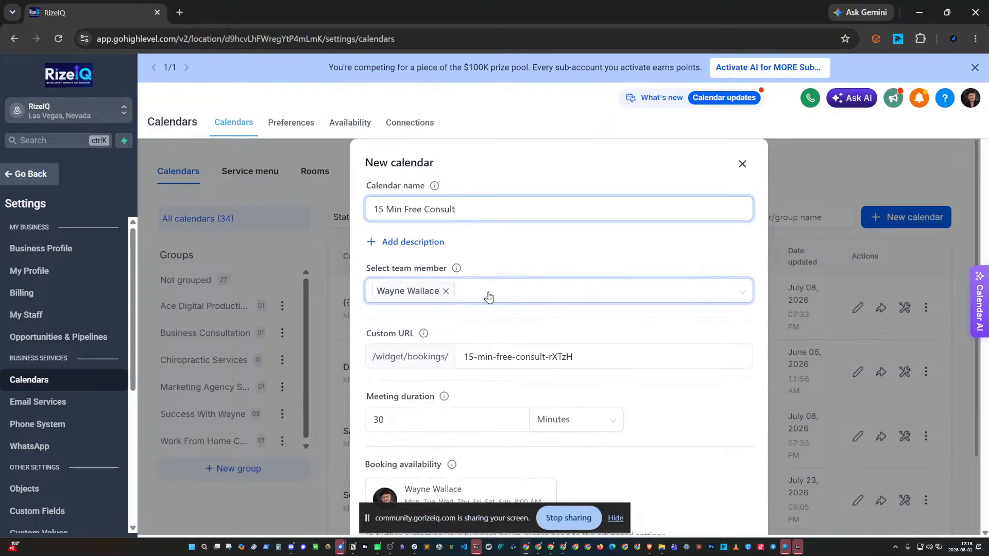
{"action": "left_click", "coordinate": [486, 296]}
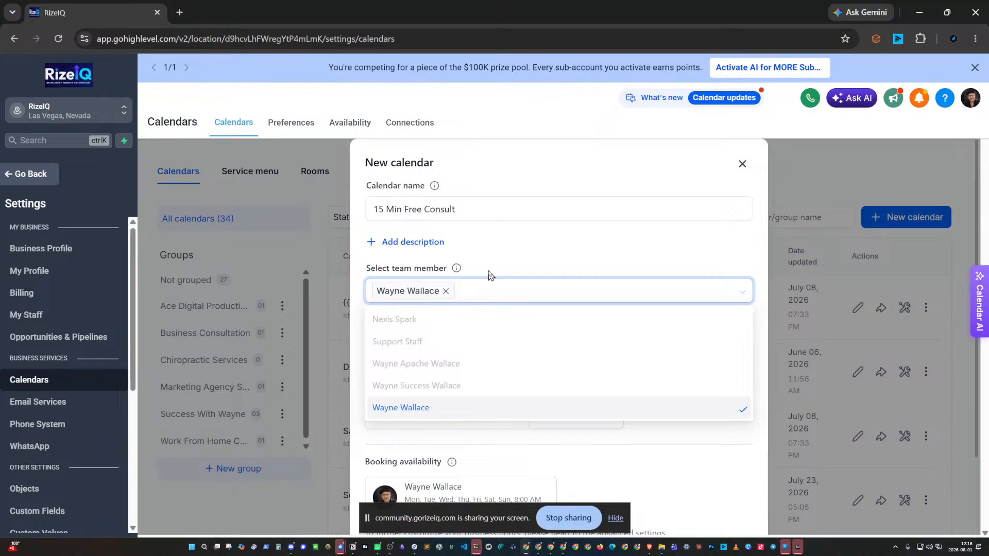
{"action": "left_click", "coordinate": [478, 282]}
{"action": "left_click", "coordinate": [508, 298]}
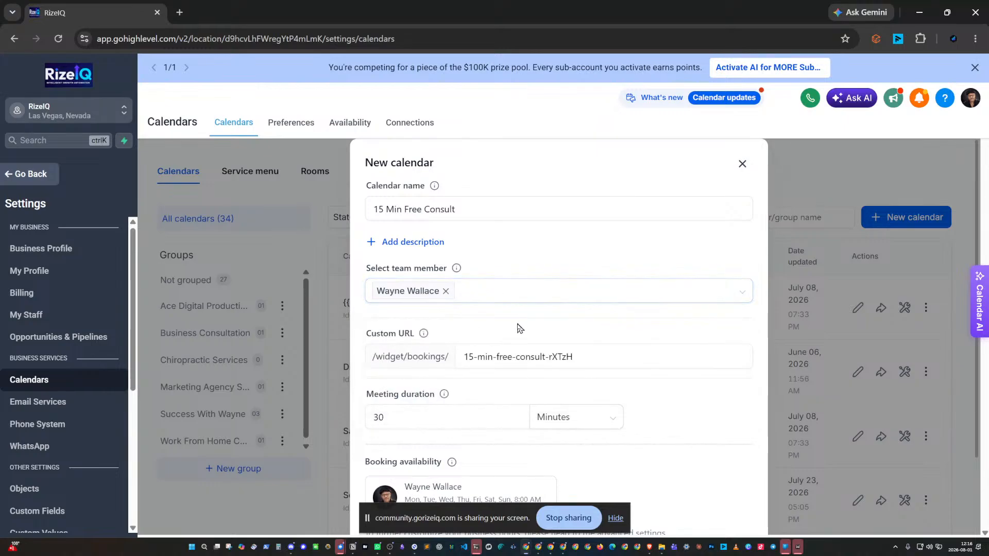
Replace the random ending of the 15-min-free-consult custom URL with the host's hyphenated full name and highlight the entire slug
{"action": "left_click", "coordinate": [558, 352]}
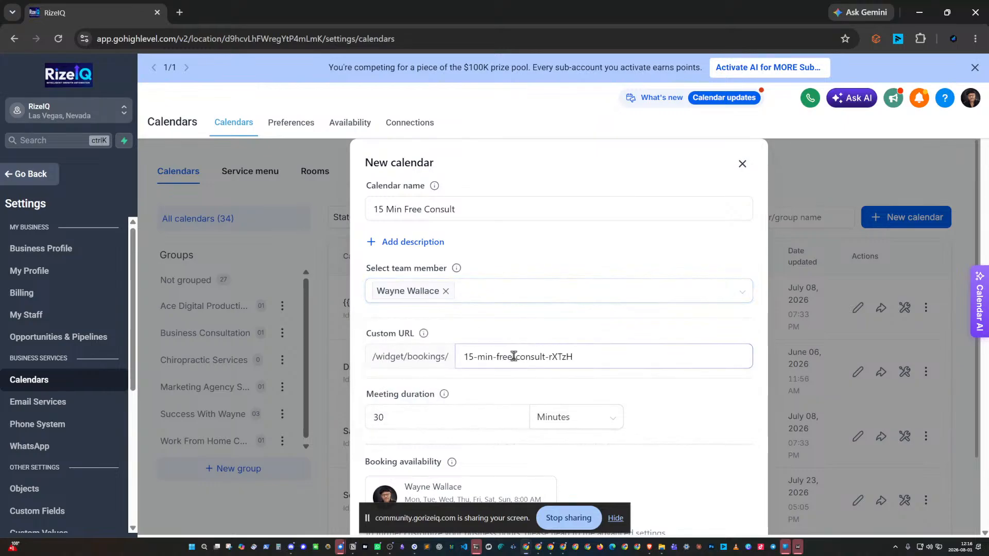
{"action": "left_click_drag", "start_coordinate": [602, 360], "coordinate": [437, 359]}
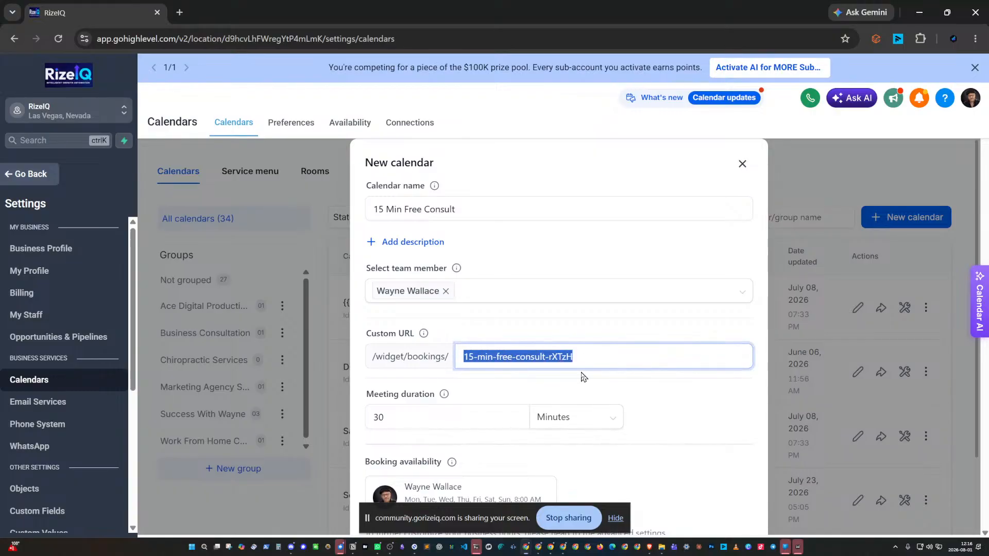
{"action": "left_click", "coordinate": [560, 356]}
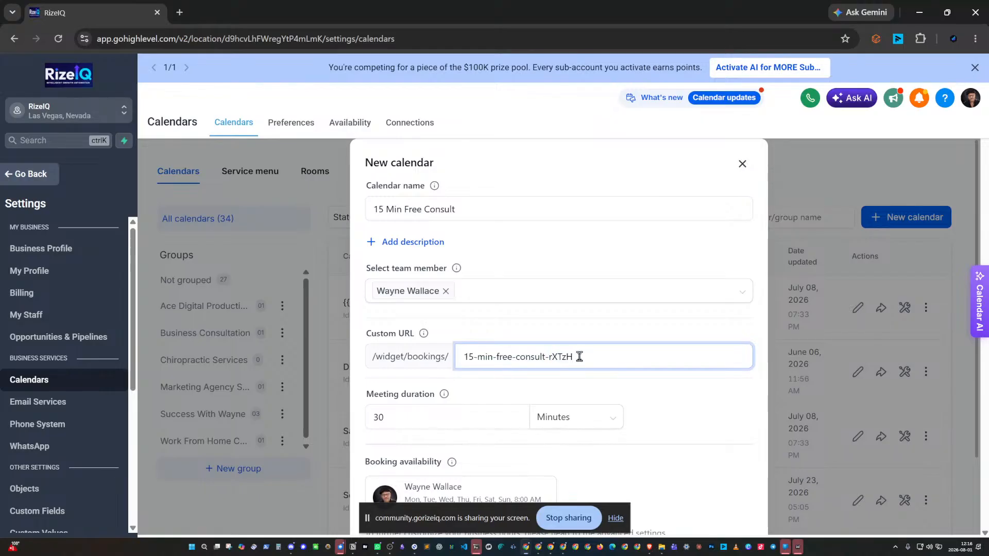
{"action": "left_click_drag", "start_coordinate": [549, 355], "coordinate": [578, 355]}
{"action": "type", "text": "wayne-"}
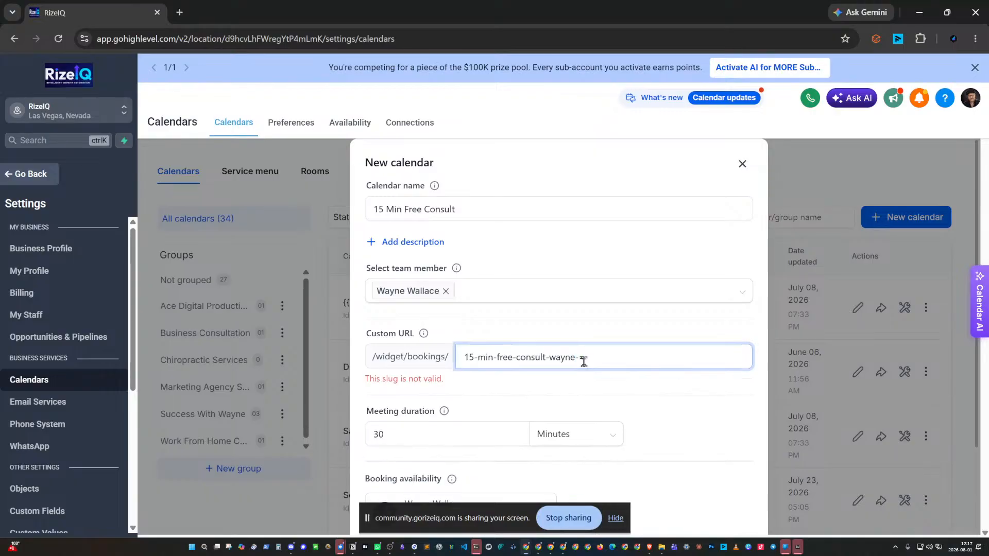
{"action": "type", "text": "wallace"}
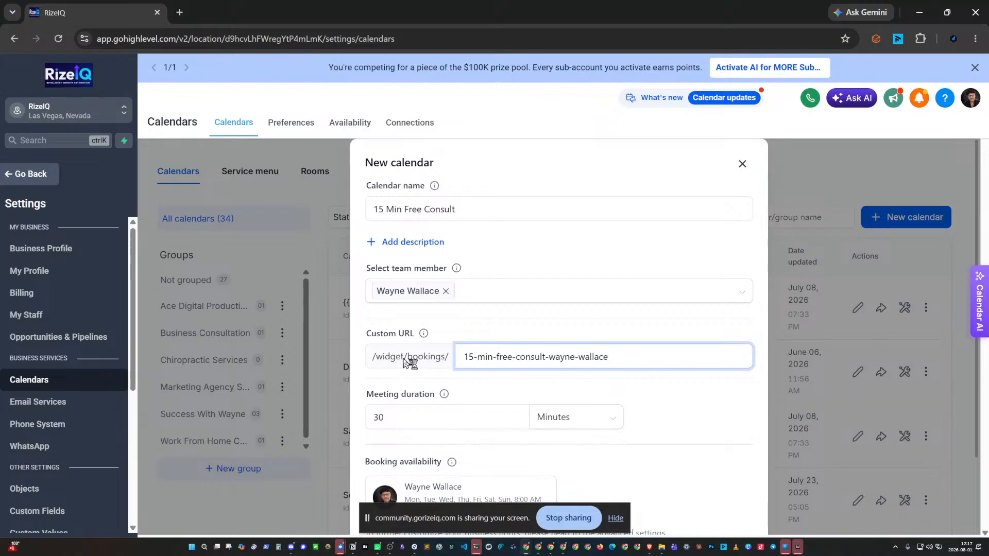
{"action": "left_click", "coordinate": [381, 362]}
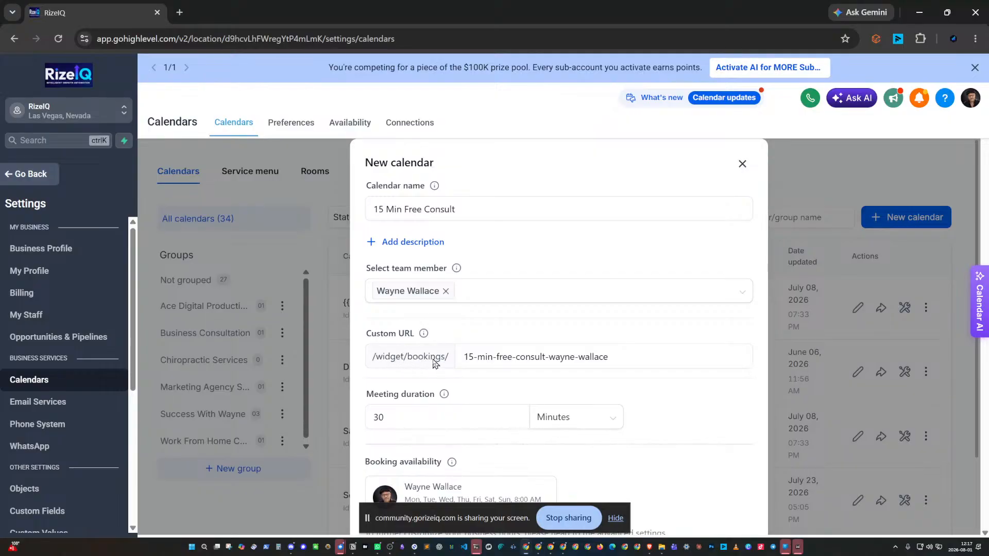
{"action": "left_click_drag", "start_coordinate": [463, 357], "coordinate": [629, 356]}
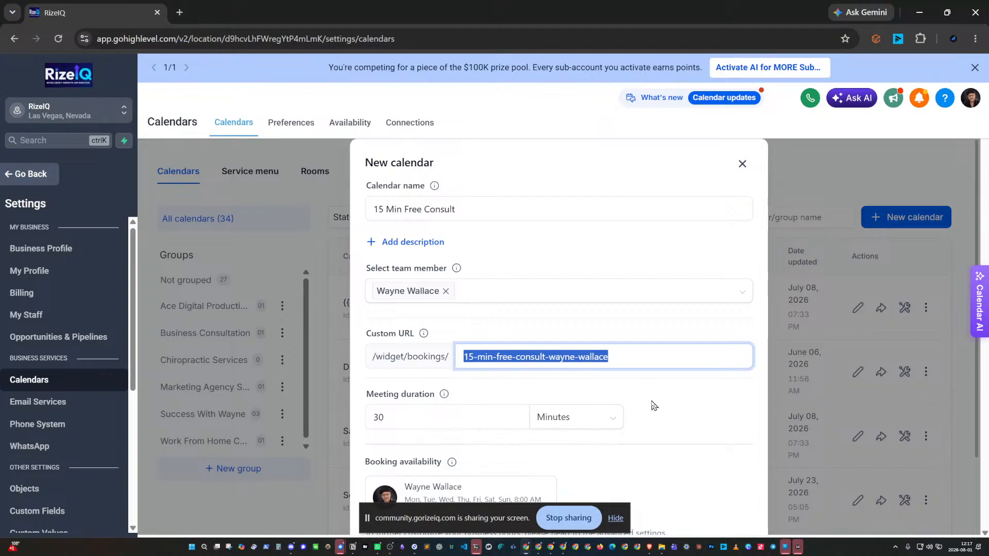
Set the new calendar's meeting duration to 15 minutes
{"action": "scroll", "coordinate": [651, 406], "scroll_direction": "down", "scroll_amount": 2}
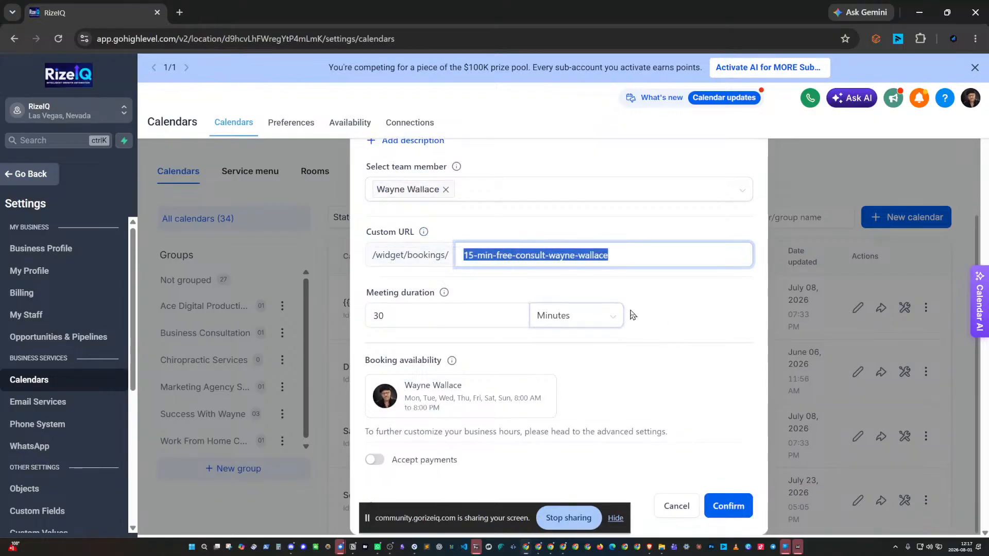
{"action": "scroll", "coordinate": [651, 313], "scroll_direction": "up", "scroll_amount": 2}
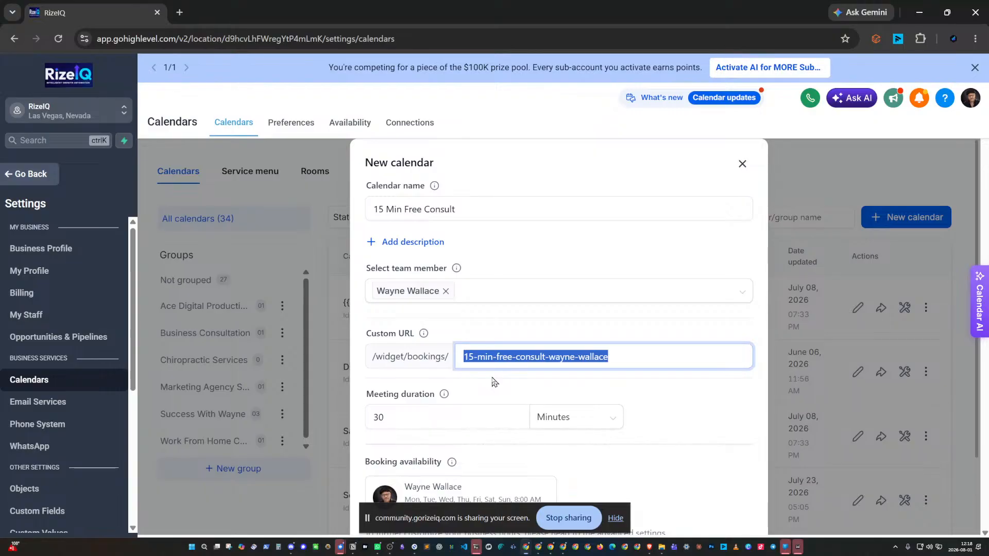
{"action": "left_click", "coordinate": [406, 422]}
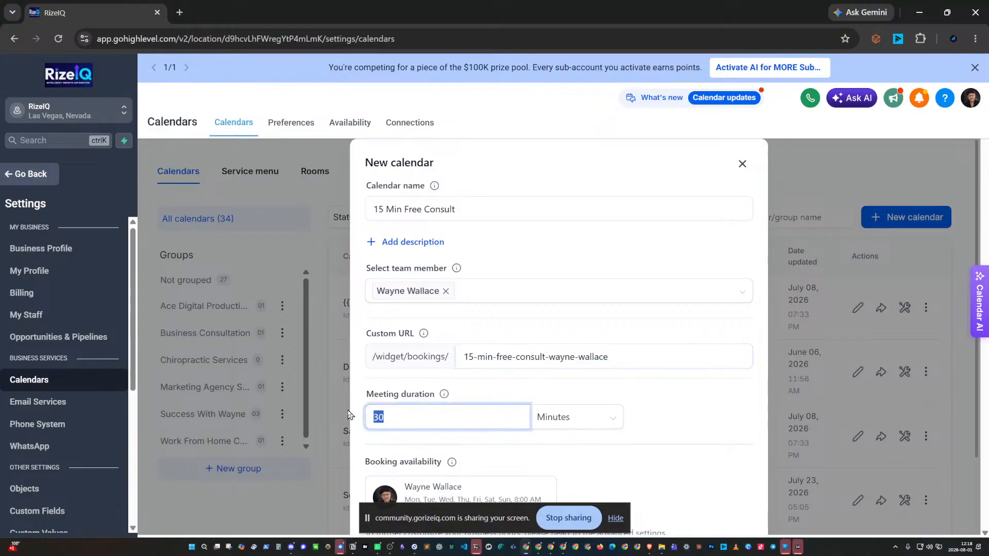
{"action": "type", "text": "15"}
{"action": "mouse_move", "coordinate": [444, 395]}
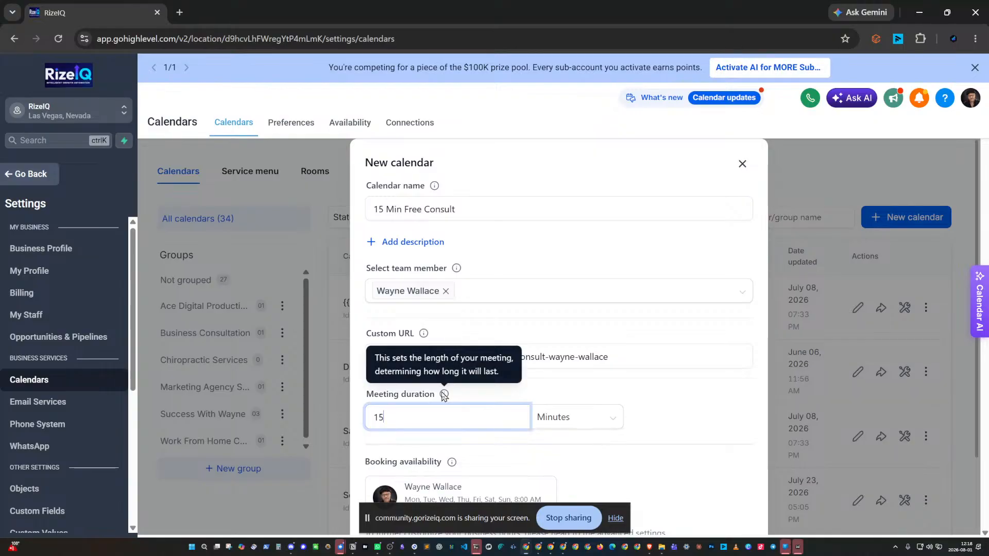
{"action": "left_click", "coordinate": [612, 399]}
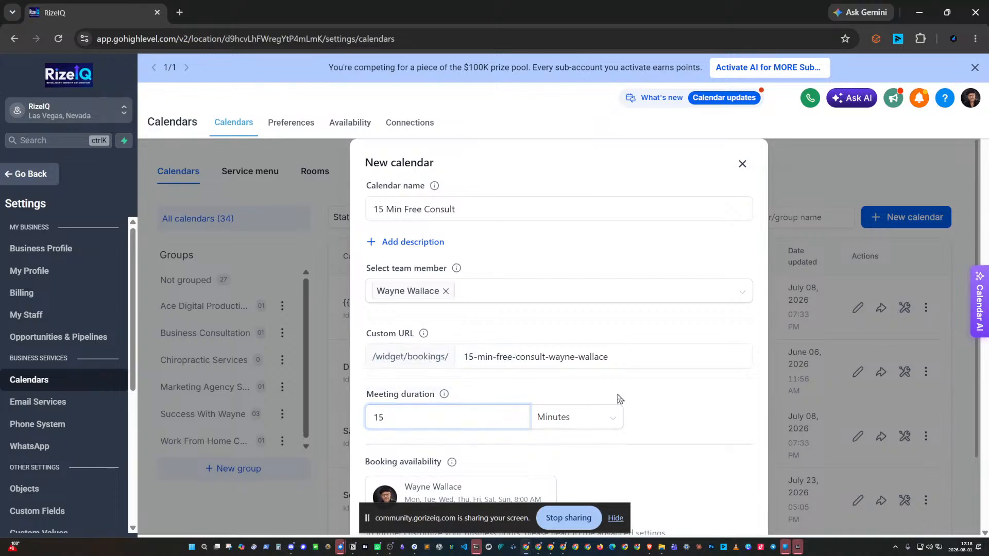
Enable accepting payments for the new calendar and set the amount to 100 USD
{"action": "scroll", "coordinate": [645, 393], "scroll_direction": "down", "scroll_amount": 2}
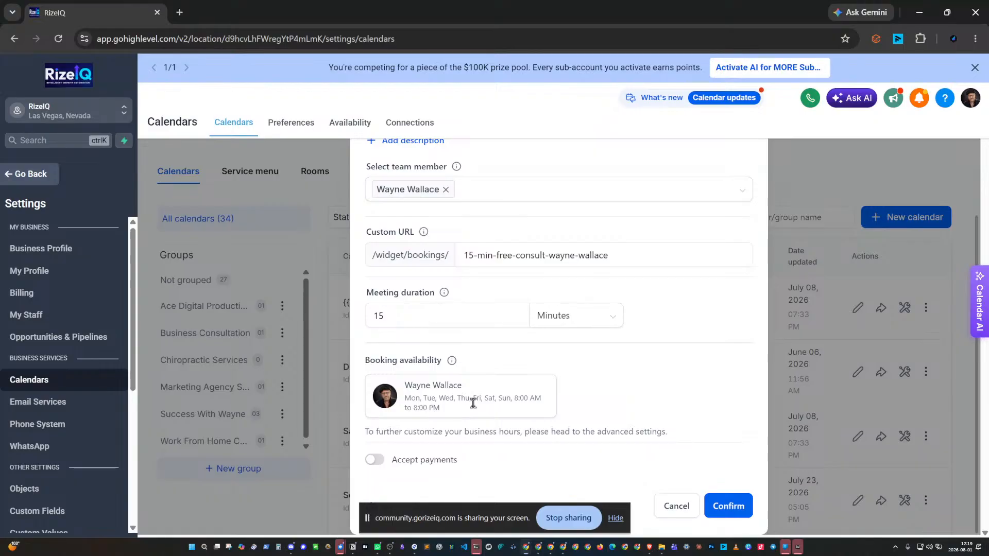
{"action": "left_click", "coordinate": [375, 461]}
{"action": "scroll", "coordinate": [508, 461], "scroll_direction": "down", "scroll_amount": 3}
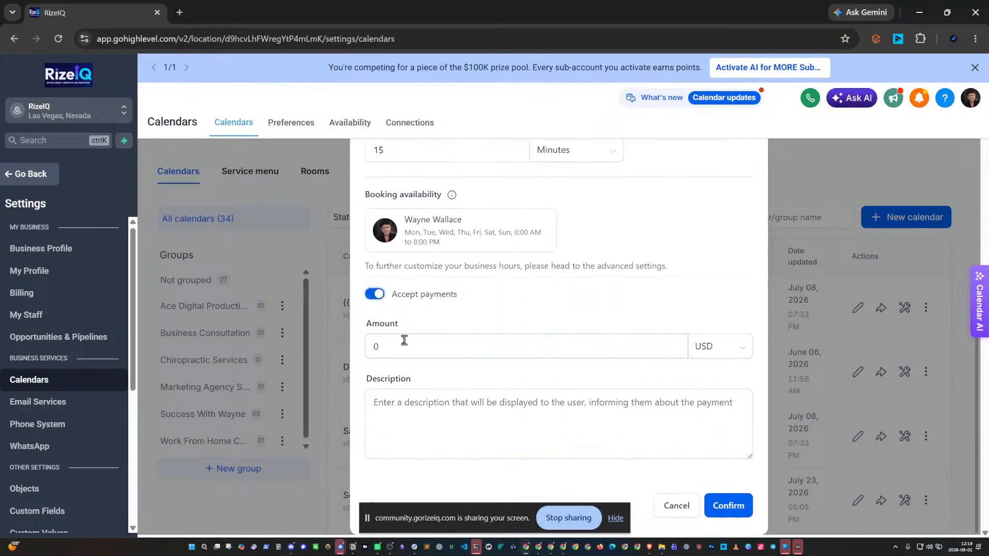
{"action": "left_click_drag", "start_coordinate": [396, 343], "coordinate": [350, 341]}
{"action": "type", "text": "100"}
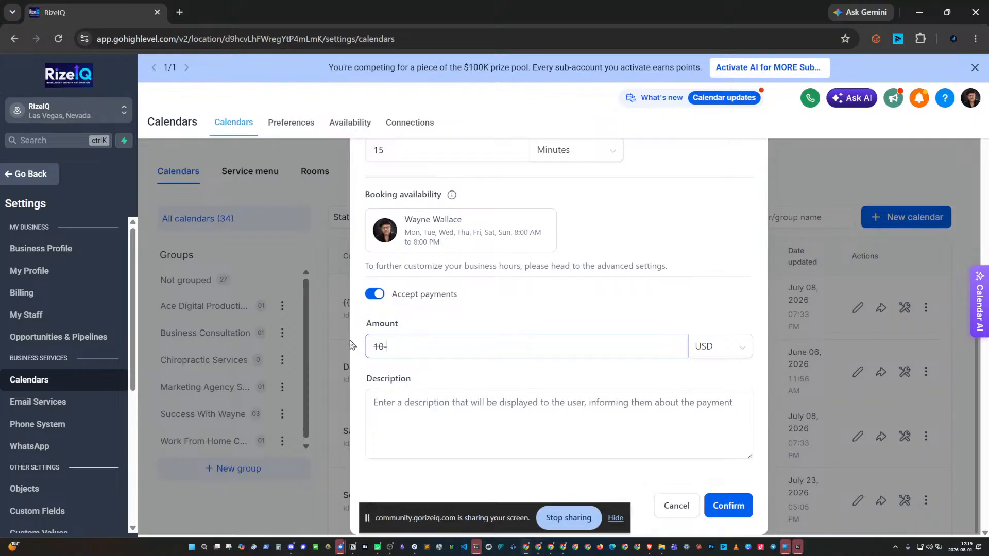
{"action": "key", "text": "BackSpace"}
{"action": "type", "text": "0"}
Enter the payment description "This is for my high end 15 min coaching"
{"action": "left_click", "coordinate": [470, 403]}
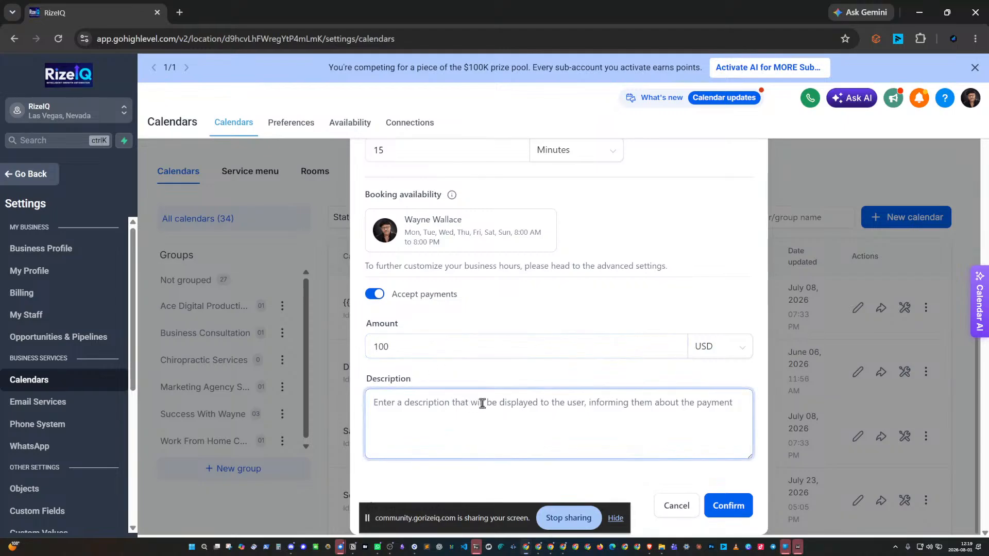
{"action": "type", "text": "This is "}
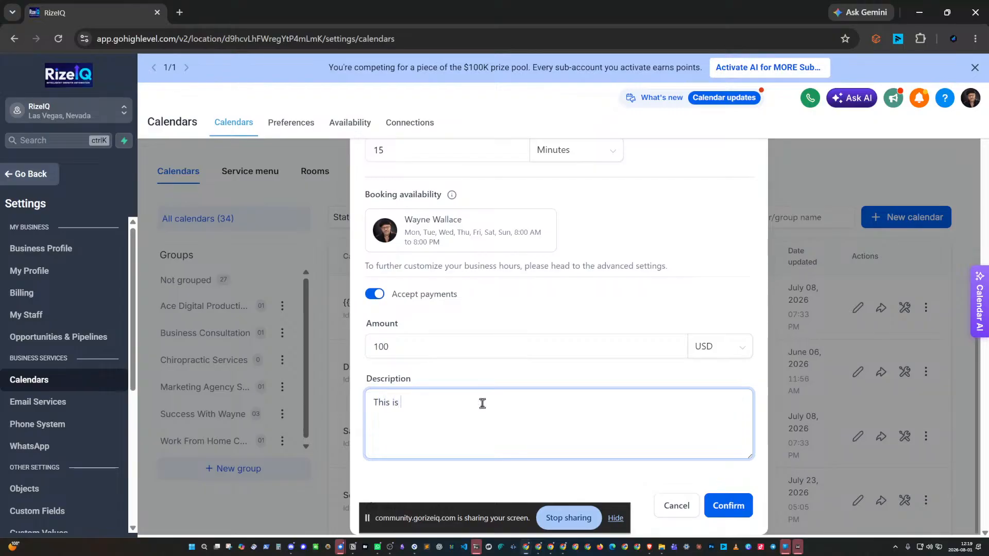
{"action": "type", "text": "for my high end 15 min coaching"}
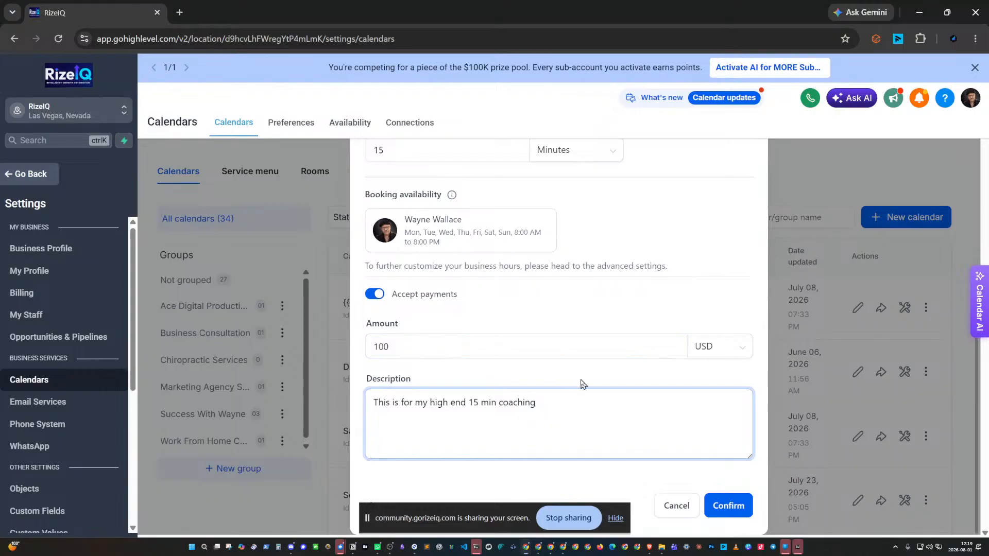
Open the new calendar's advanced settings and assign the calendar to the "Success With Wayne" group
{"action": "left_click", "coordinate": [615, 518]}
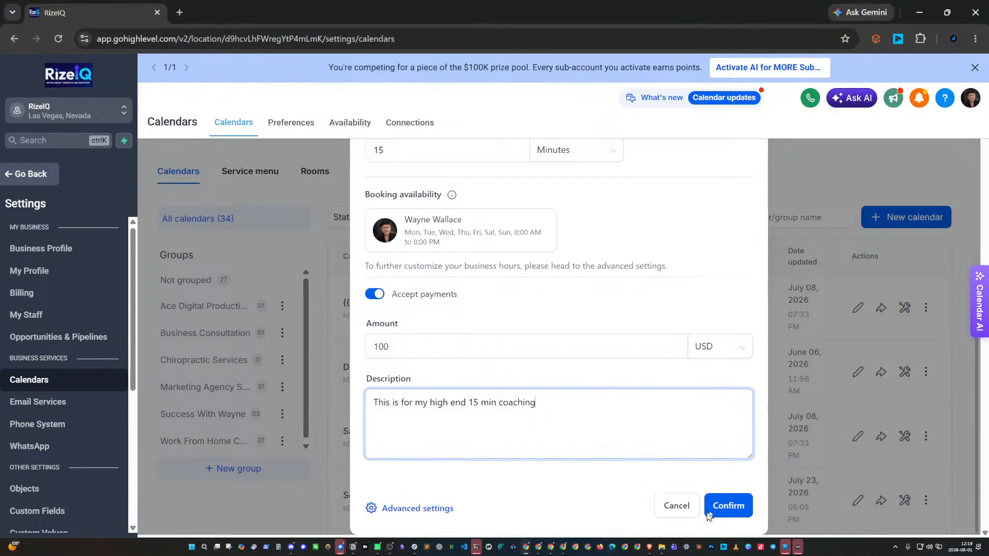
{"action": "left_click", "coordinate": [420, 508]}
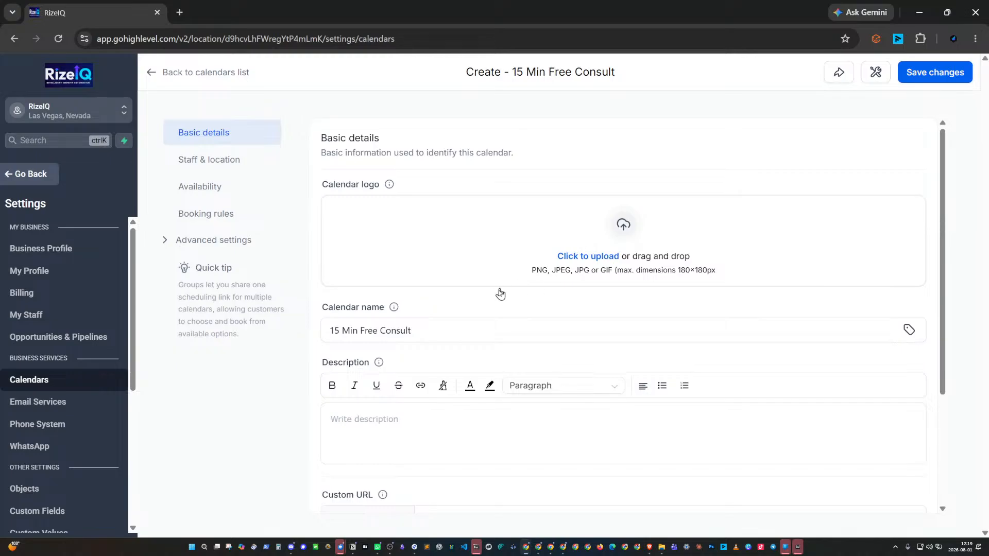
{"action": "left_click", "coordinate": [416, 418]}
{"action": "scroll", "coordinate": [471, 402], "scroll_direction": "down", "scroll_amount": 3}
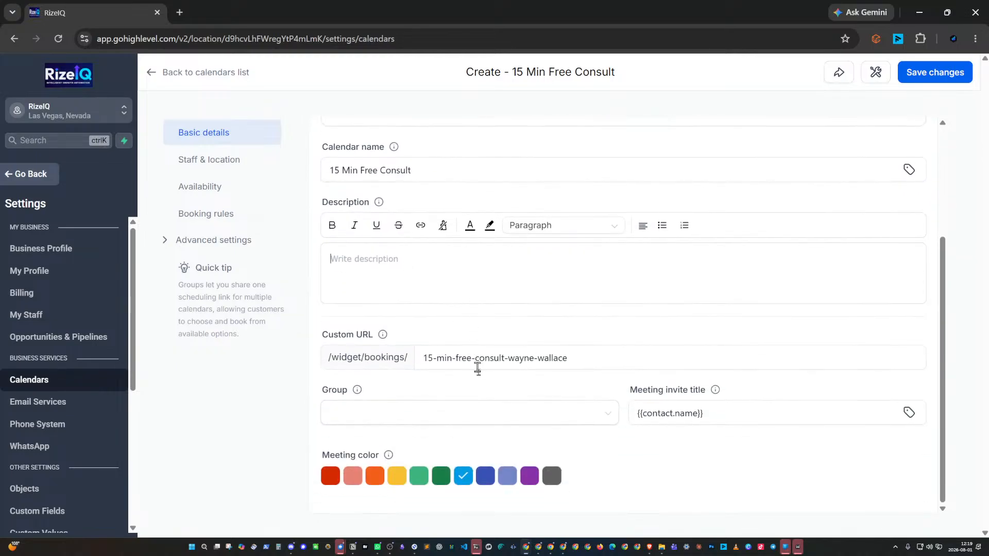
{"action": "left_click", "coordinate": [472, 418]}
{"action": "left_click", "coordinate": [477, 419]}
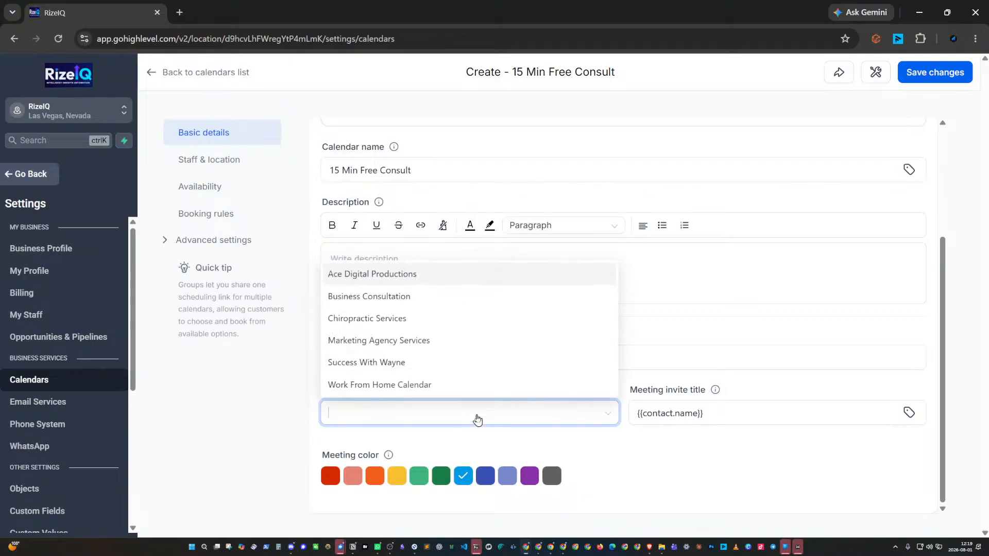
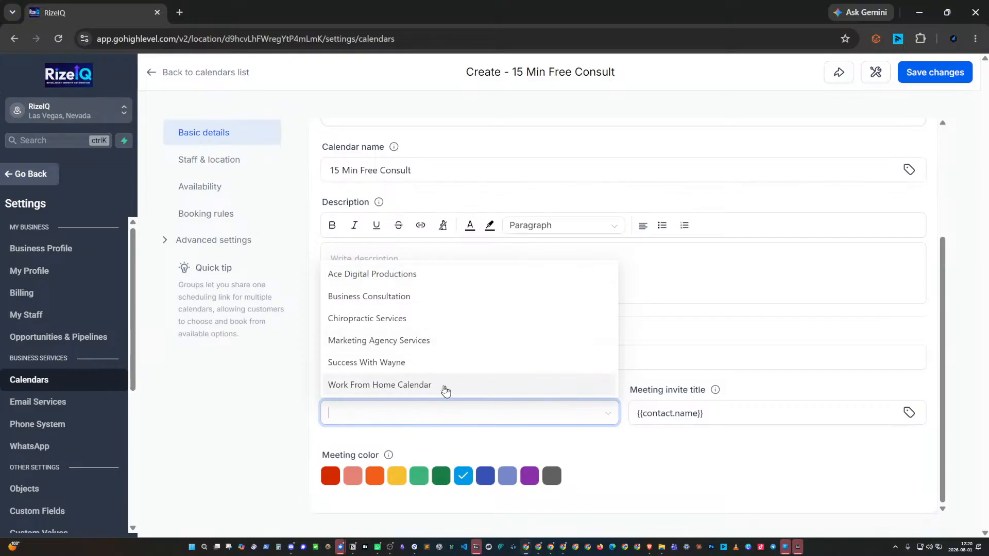
{"action": "left_click", "coordinate": [397, 367]}
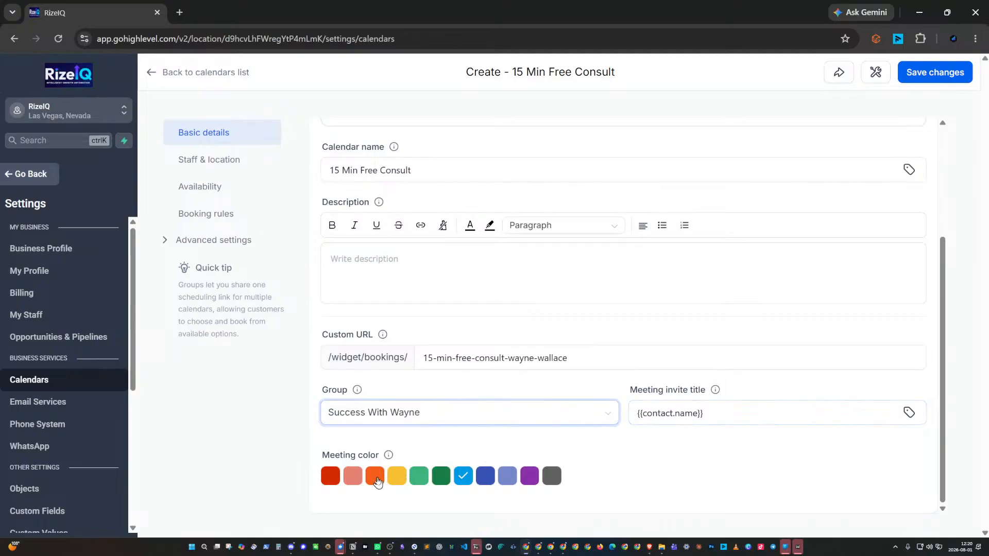
Try other meeting colors for the calendar and settle on orange
{"action": "left_click", "coordinate": [419, 476]}
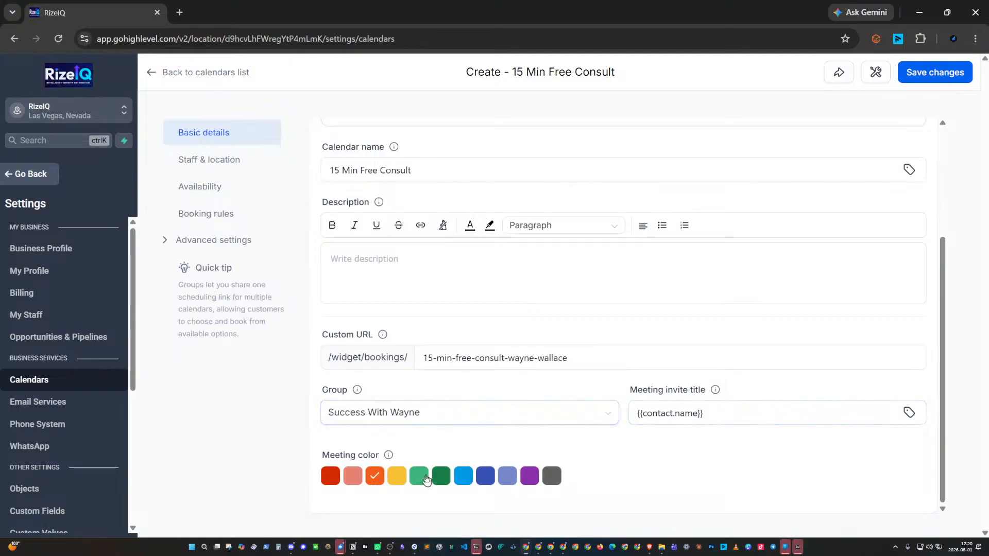
{"action": "left_click", "coordinate": [466, 476]}
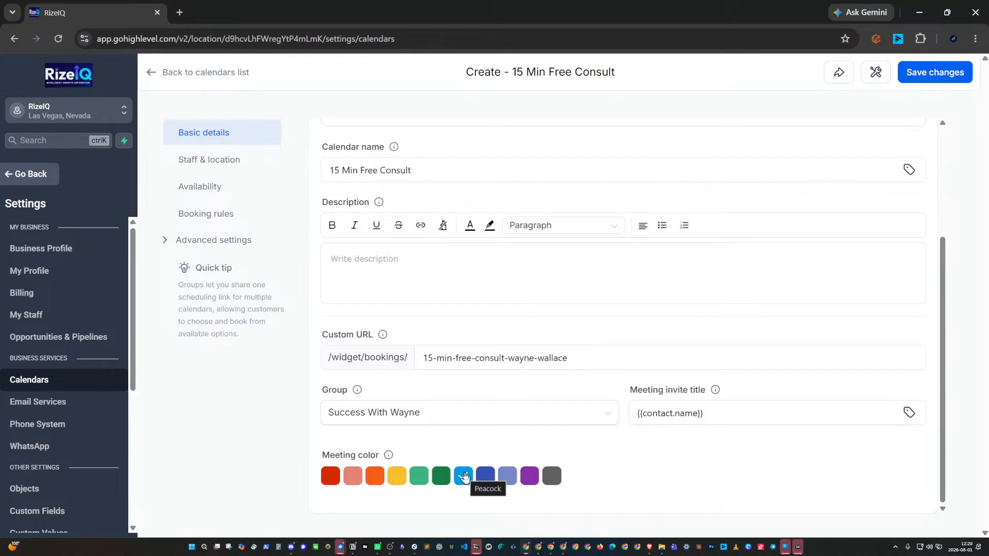
{"action": "left_click", "coordinate": [374, 475]}
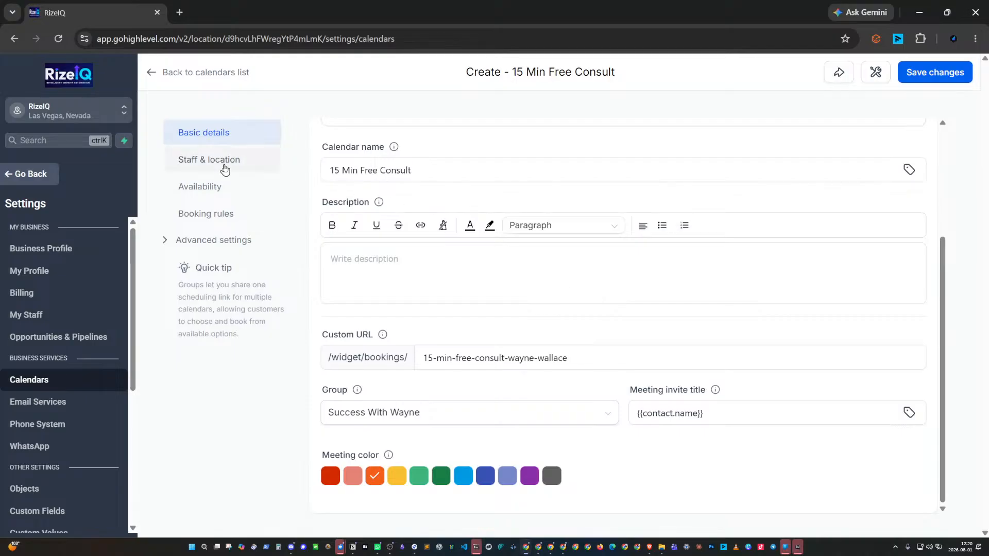
Examine the selectable staff and the available meeting location options in the calendar's Staff & location settings
{"action": "scroll", "coordinate": [535, 154], "scroll_direction": "up", "scroll_amount": 3}
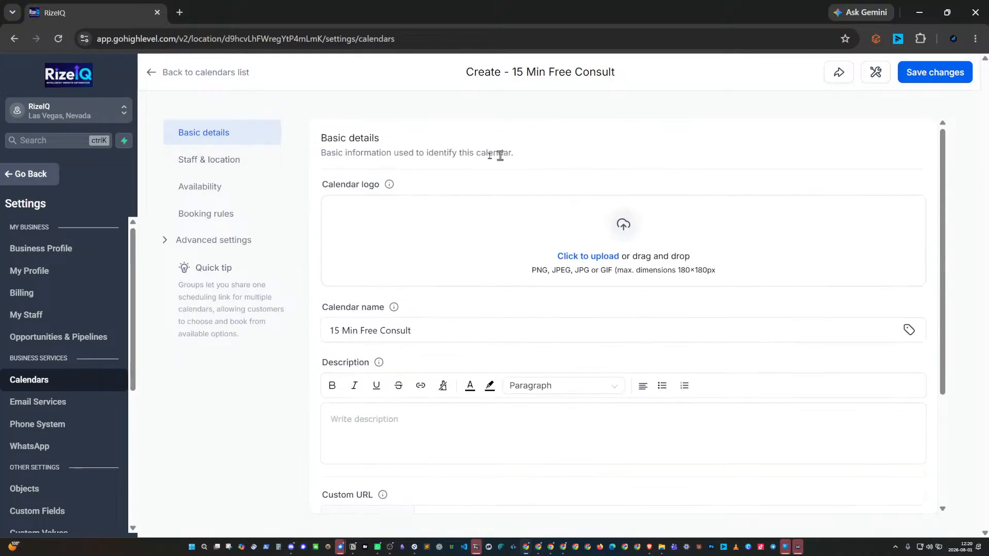
{"action": "left_click", "coordinate": [224, 164]}
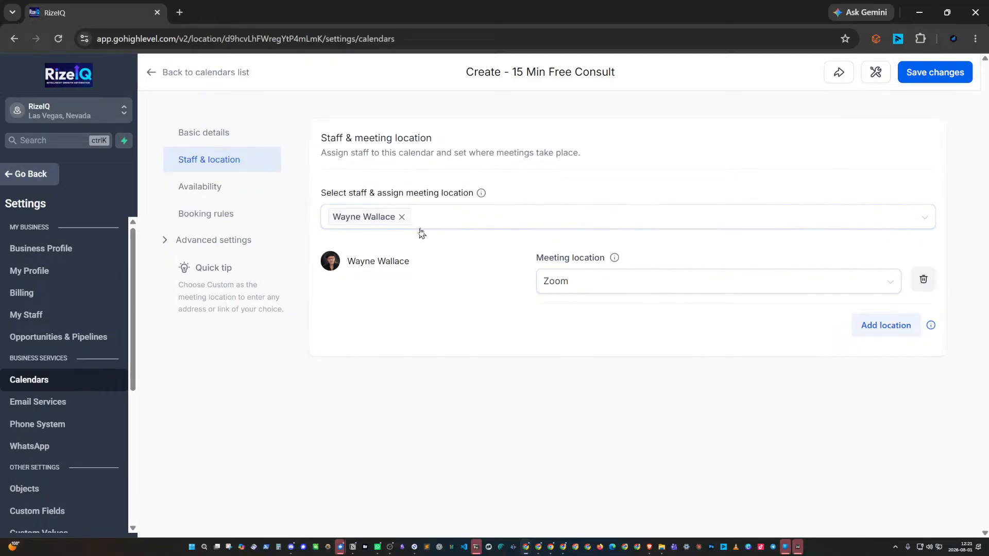
{"action": "left_click", "coordinate": [443, 222]}
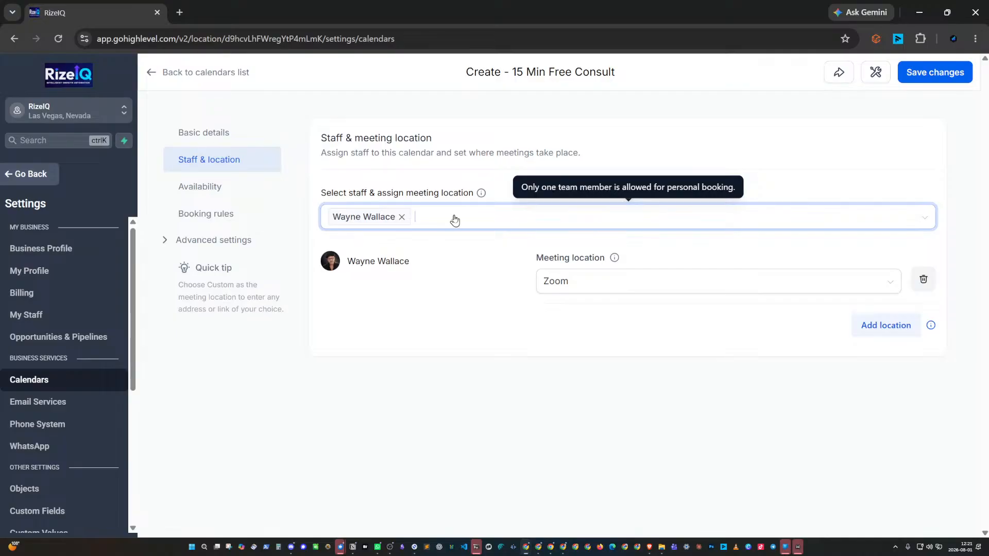
{"action": "left_click", "coordinate": [454, 221]}
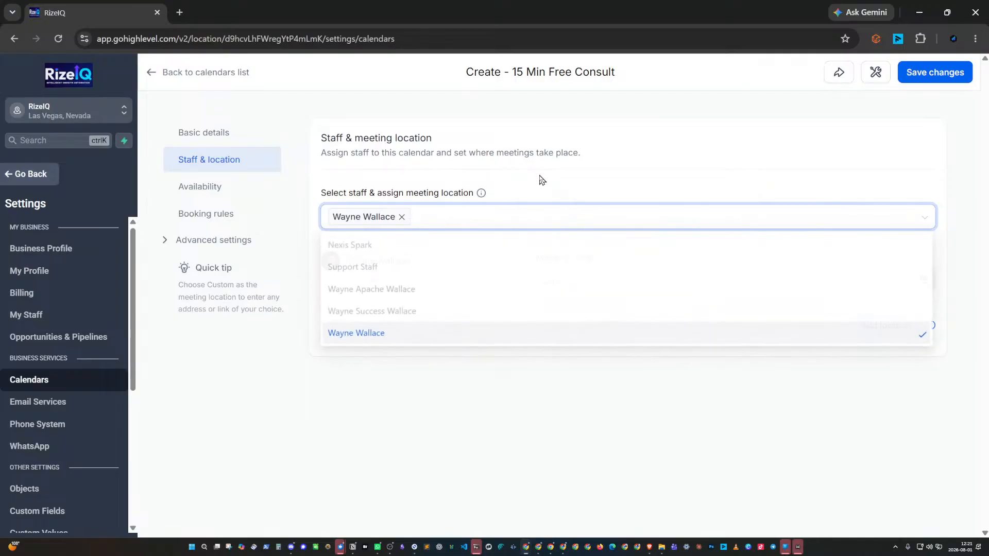
{"action": "left_click", "coordinate": [578, 283]}
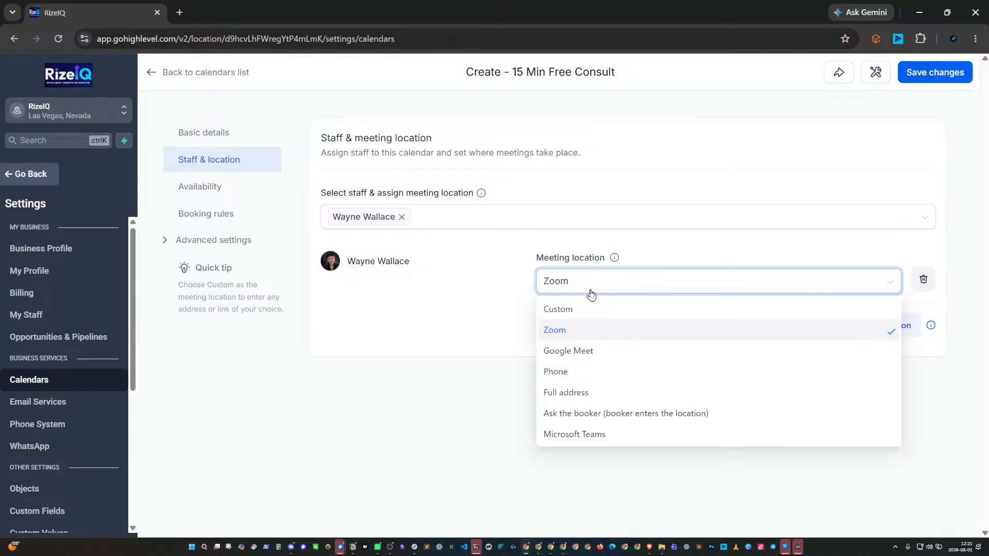
{"action": "left_click", "coordinate": [456, 282]}
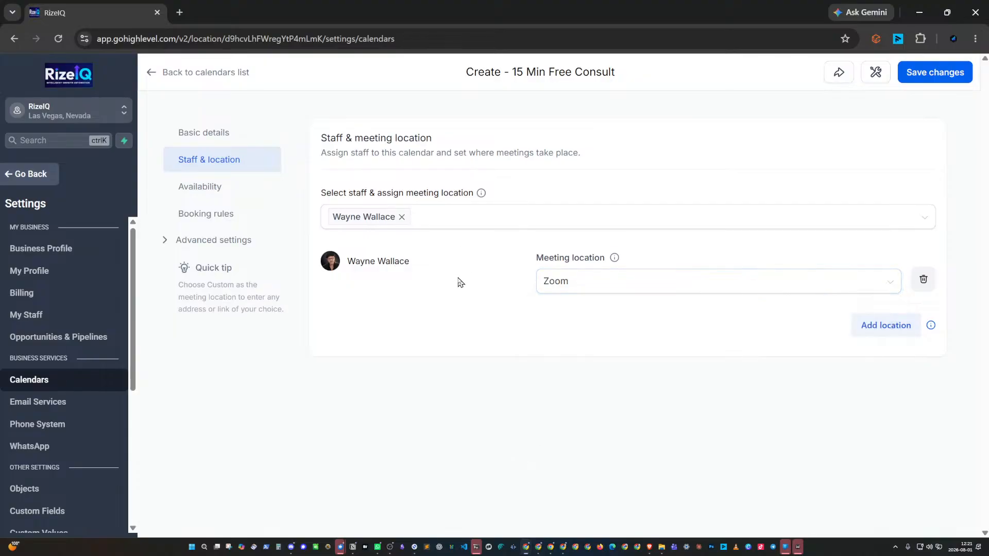
Add Google Meet and Phone as additional meeting locations for the host
{"action": "left_click", "coordinate": [874, 326]}
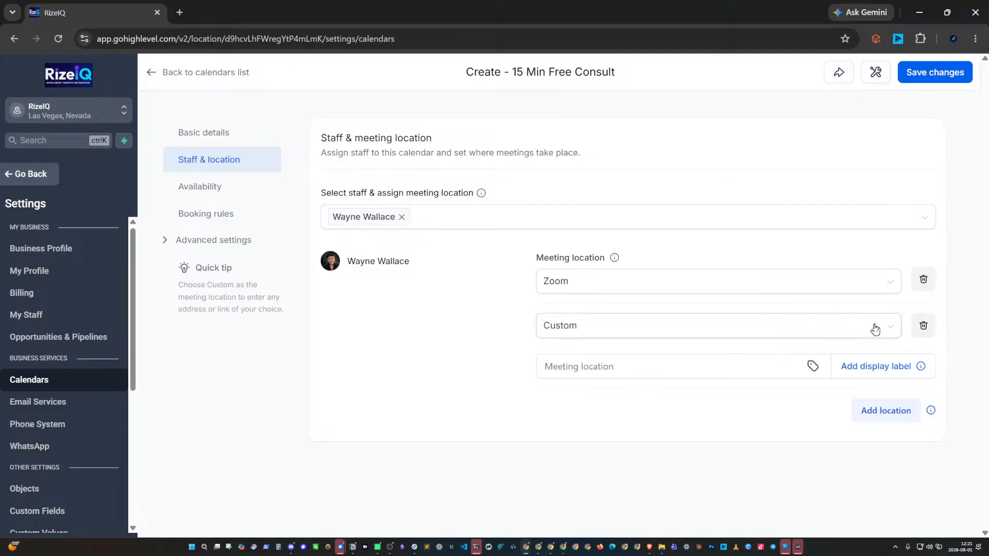
{"action": "left_click", "coordinate": [592, 330]}
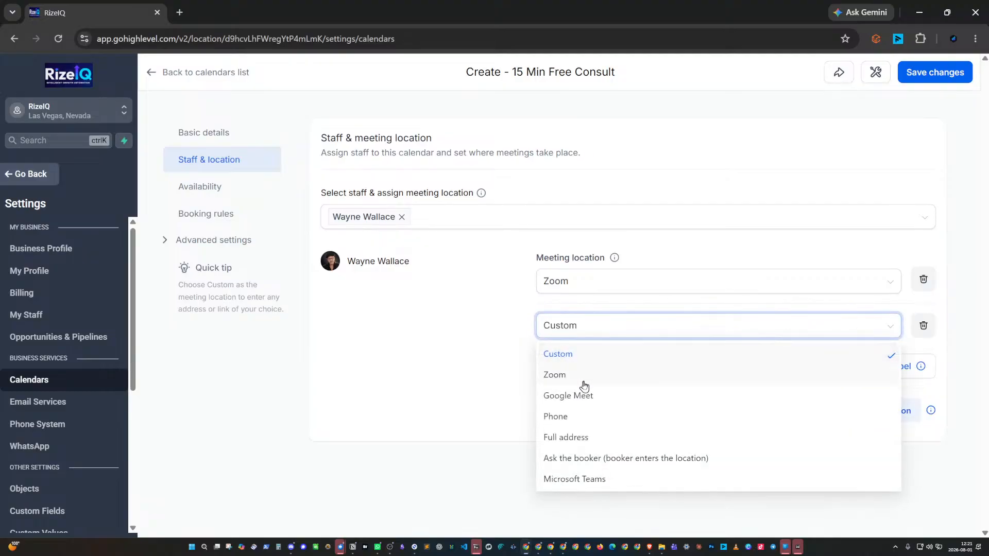
{"action": "left_click", "coordinate": [580, 400]}
{"action": "left_click", "coordinate": [870, 370]}
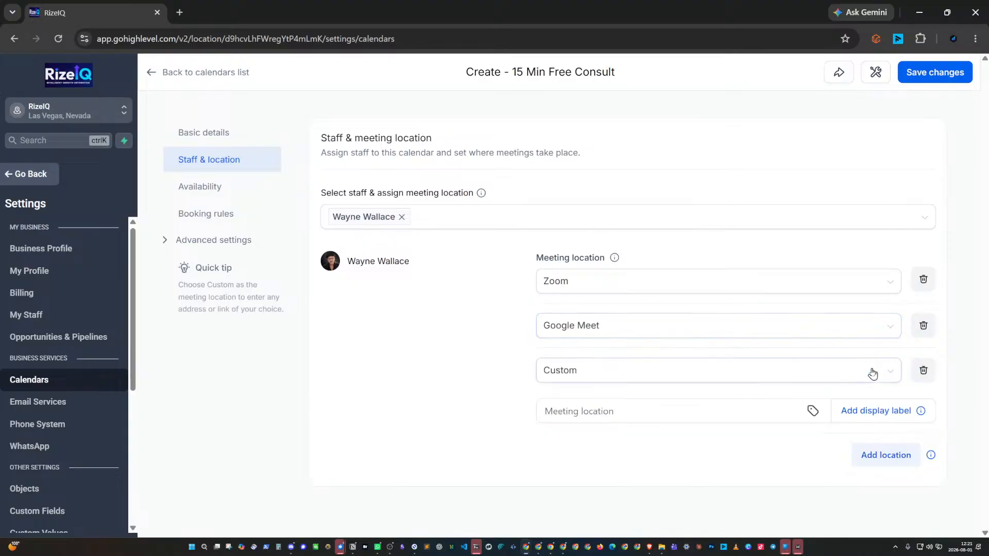
{"action": "left_click", "coordinate": [603, 366]}
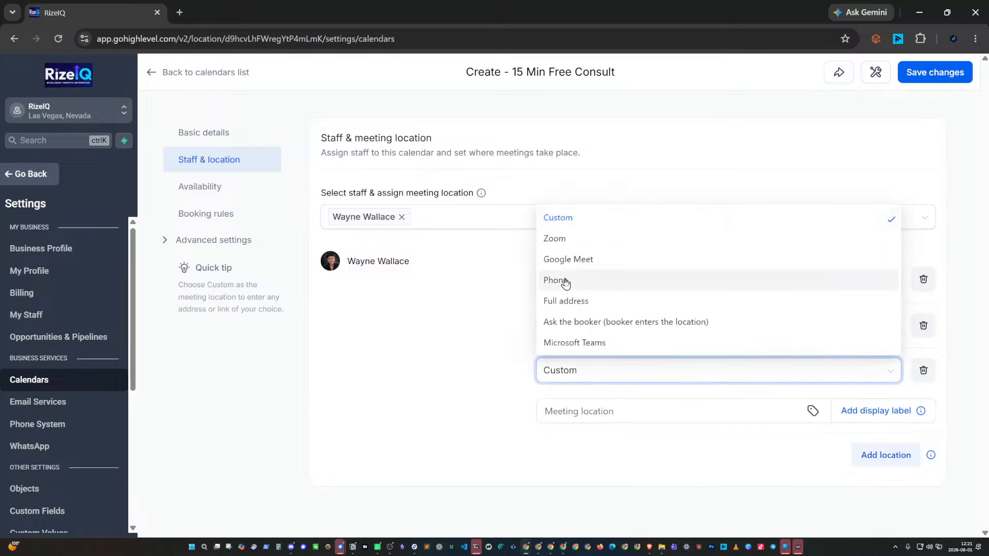
{"action": "left_click", "coordinate": [565, 280]}
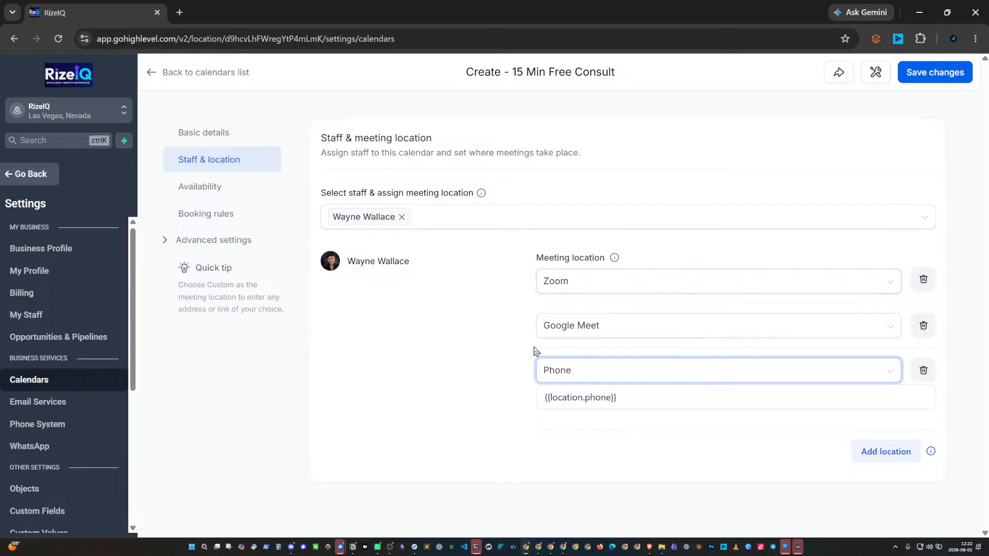
Remove the Google Meet and Phone meeting locations, keeping only Zoom
{"action": "left_click", "coordinate": [606, 219]}
{"action": "left_click", "coordinate": [923, 325]}
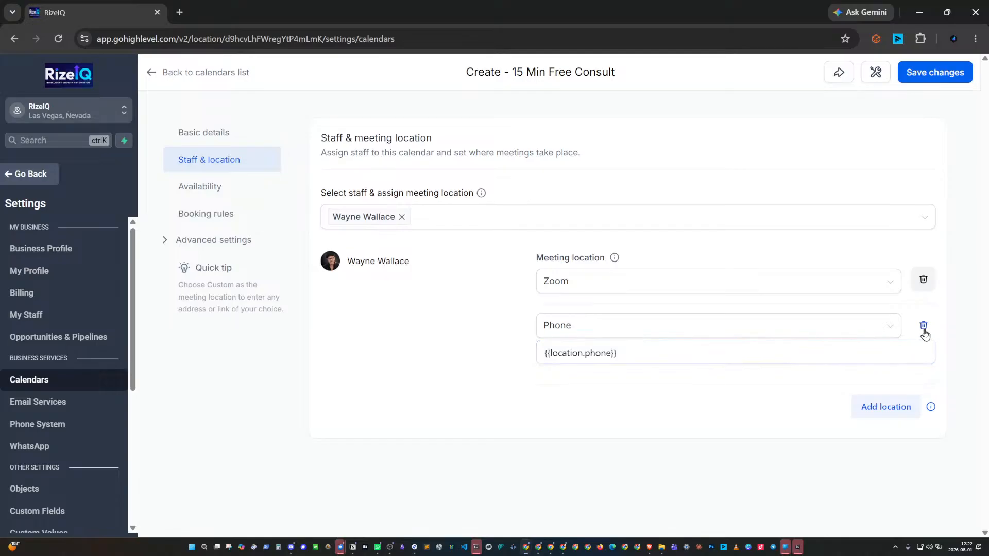
{"action": "left_click", "coordinate": [924, 326]}
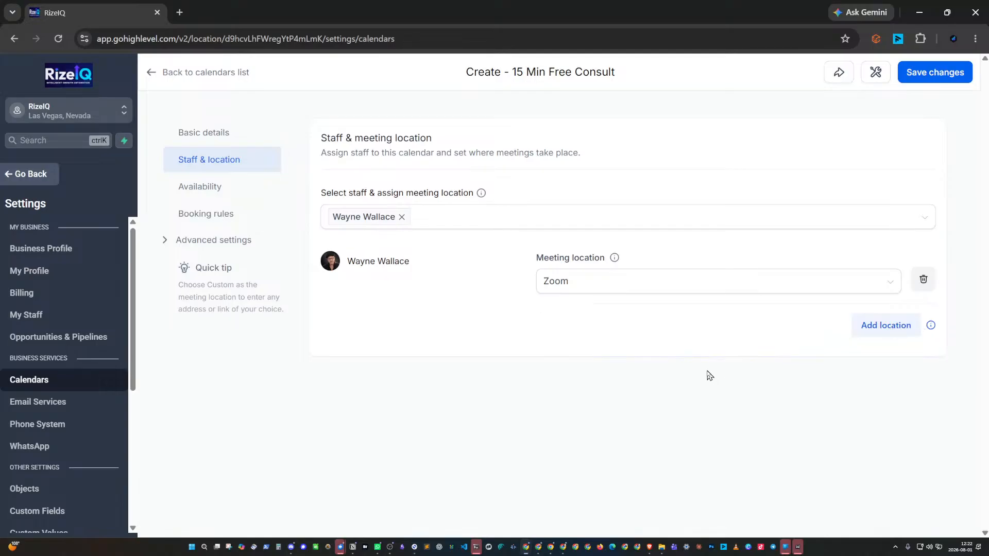
Turn on recurring meetings in the calendar's Availability settings
{"action": "left_click", "coordinate": [206, 192]}
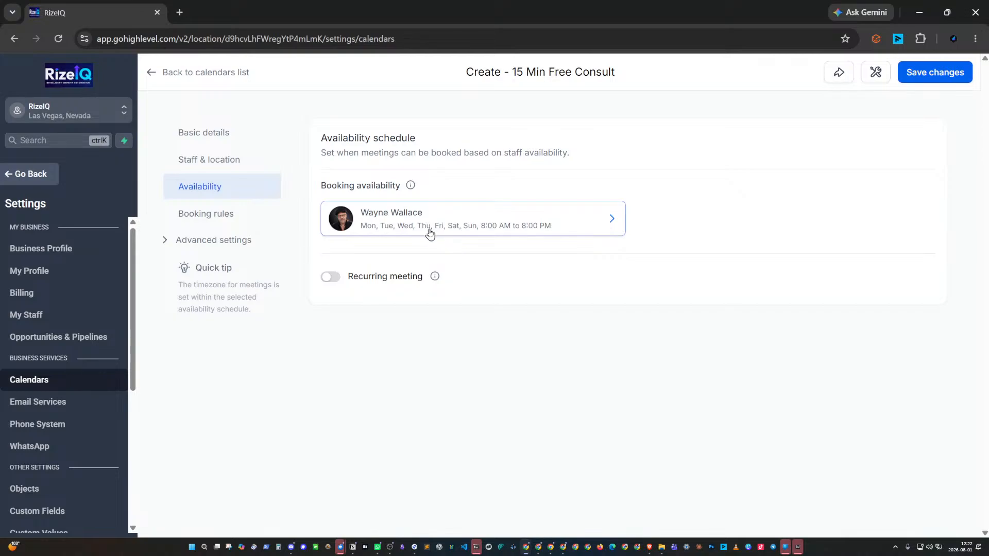
{"action": "left_click", "coordinate": [331, 277]}
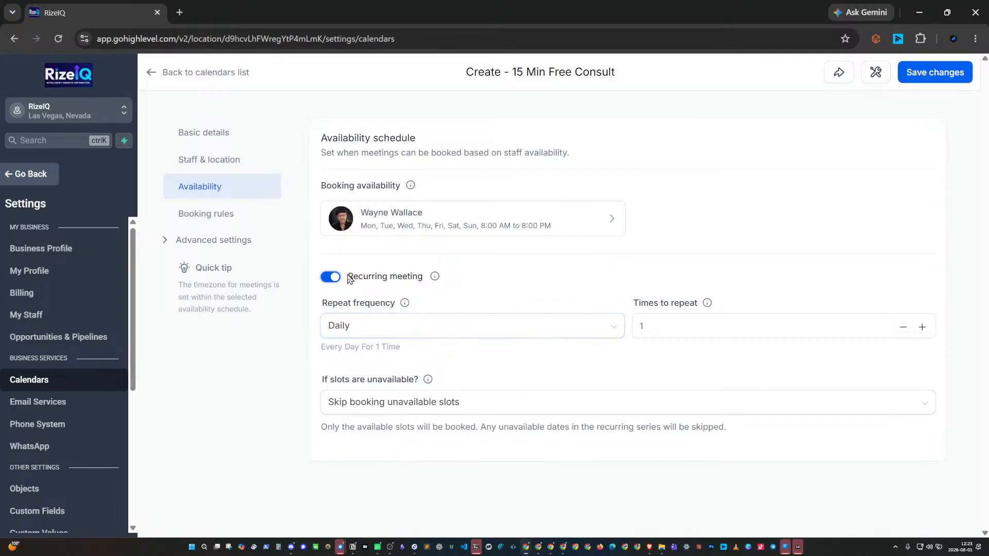
Turn off recurring meetings in the Availability settings and check the Booking rules section
{"action": "left_click", "coordinate": [332, 278]}
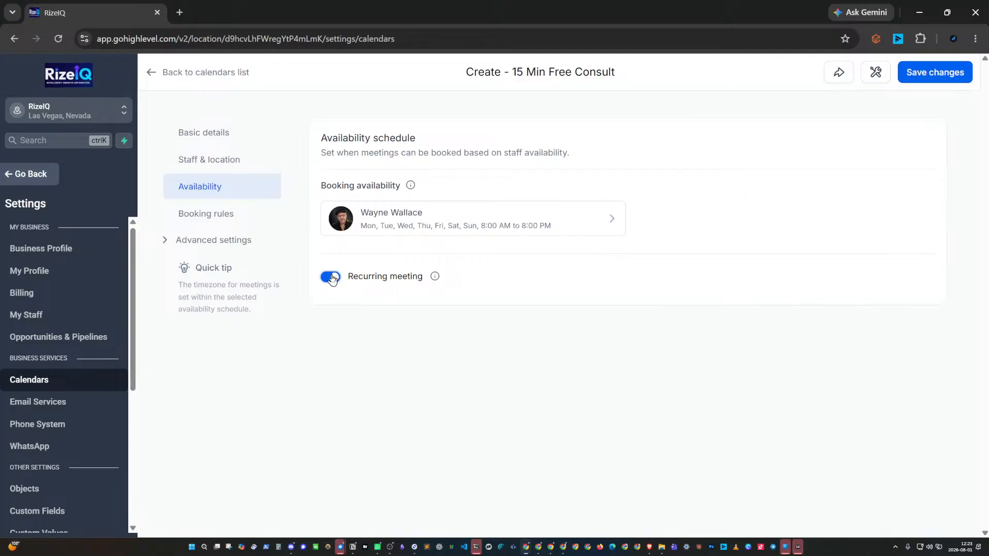
{"action": "left_click", "coordinate": [195, 218]}
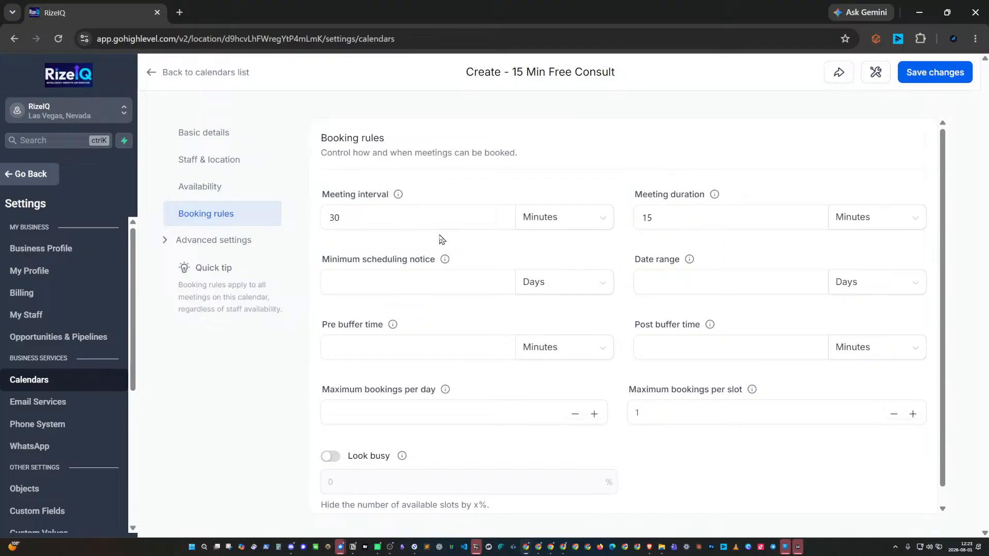
{"action": "left_click", "coordinate": [211, 187]}
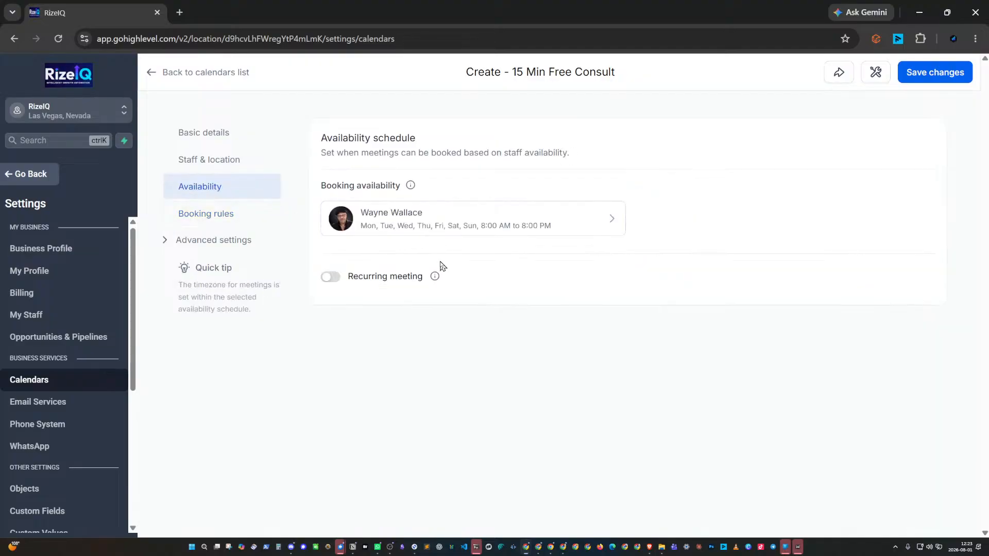
Try recurring meetings with a Weekly repeat frequency in the Availability settings, then switch recurrence off again
{"action": "left_click", "coordinate": [334, 277]}
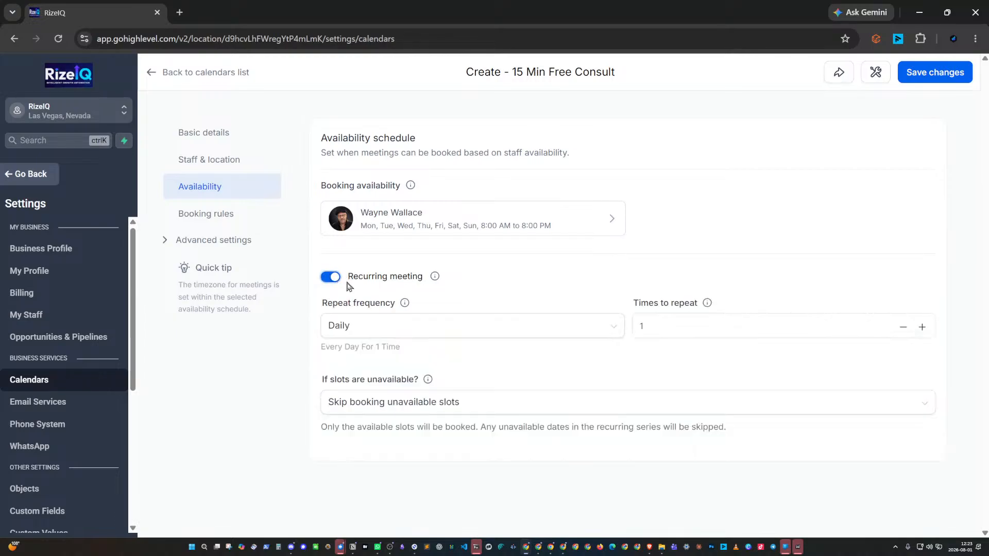
{"action": "left_click", "coordinate": [424, 321]}
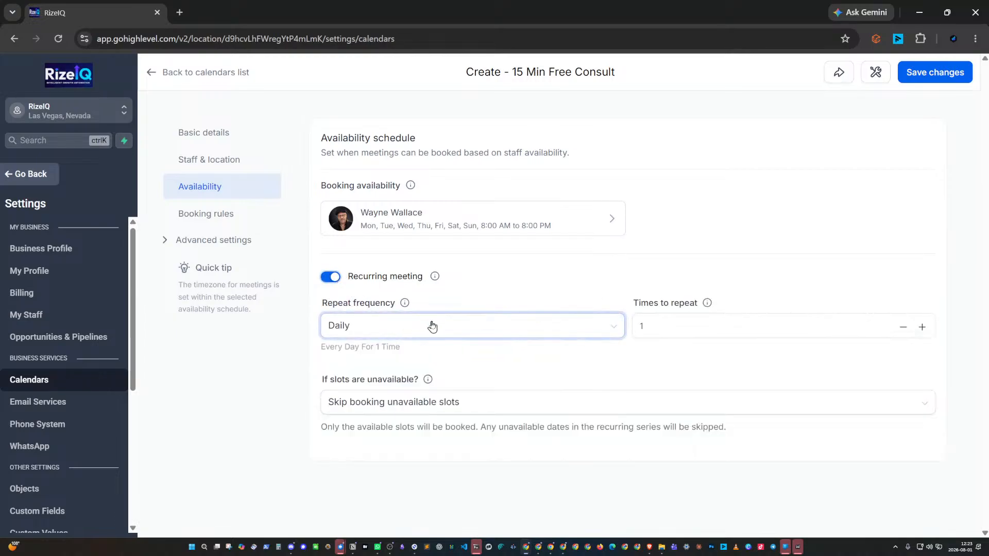
{"action": "left_click", "coordinate": [431, 324]}
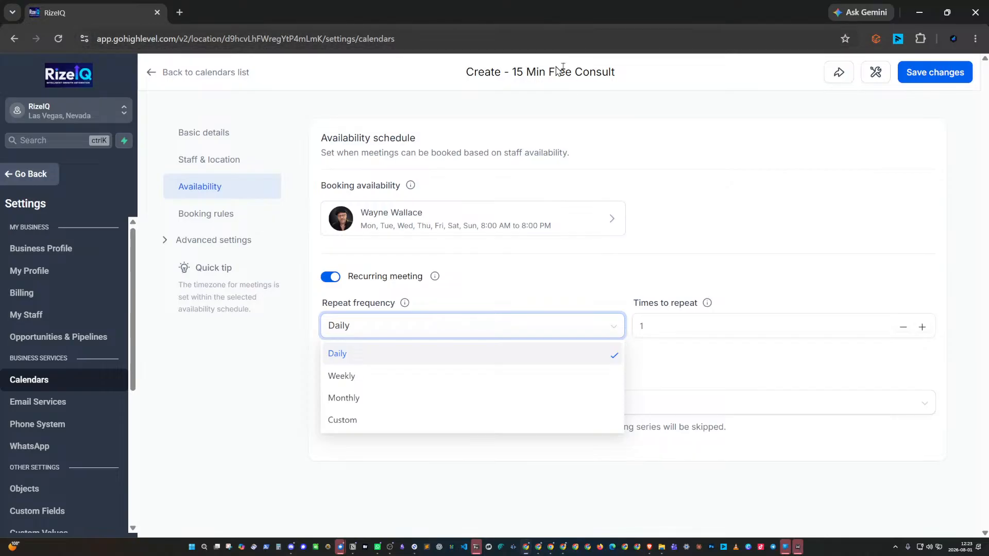
{"action": "left_click", "coordinate": [466, 296]}
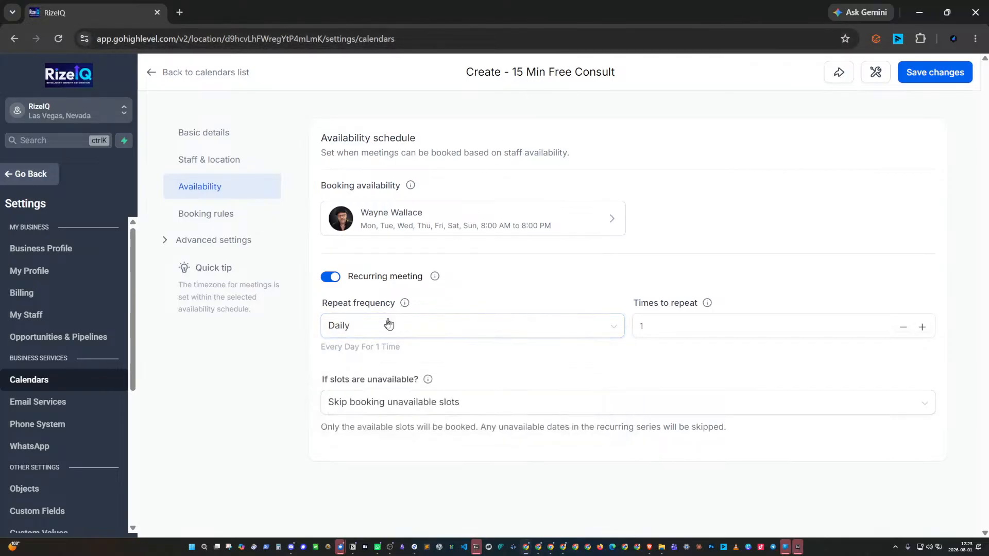
{"action": "left_click", "coordinate": [504, 335]}
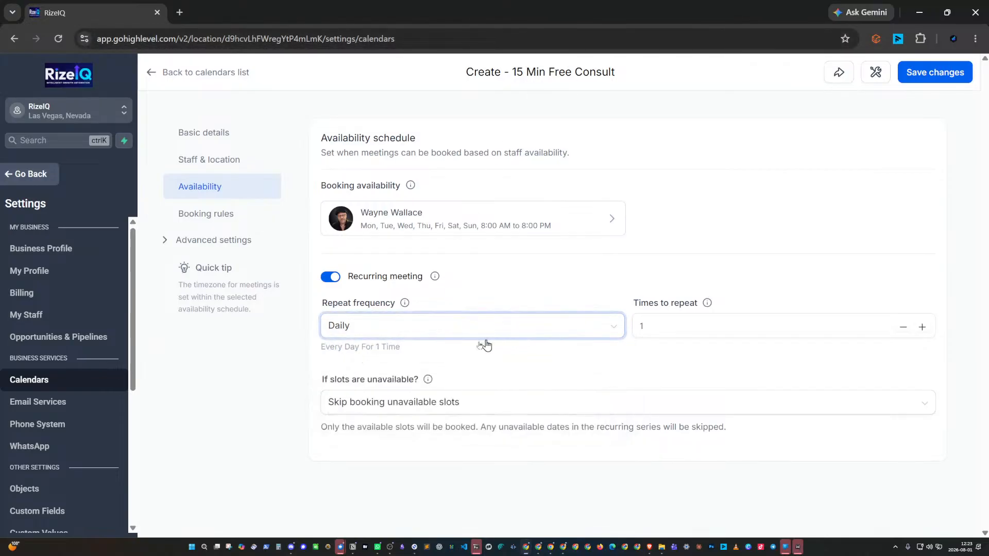
{"action": "left_click", "coordinate": [409, 334]}
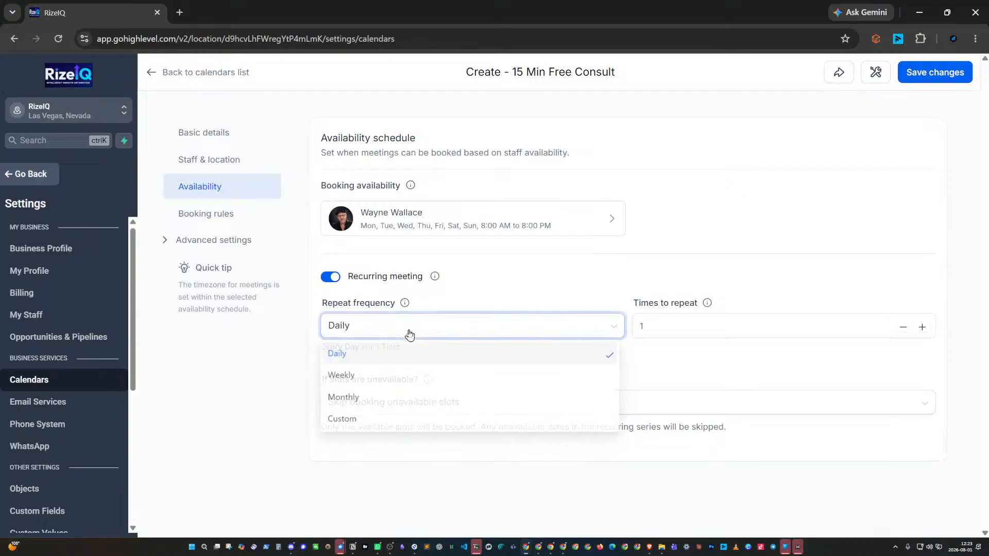
{"action": "left_click", "coordinate": [351, 380]}
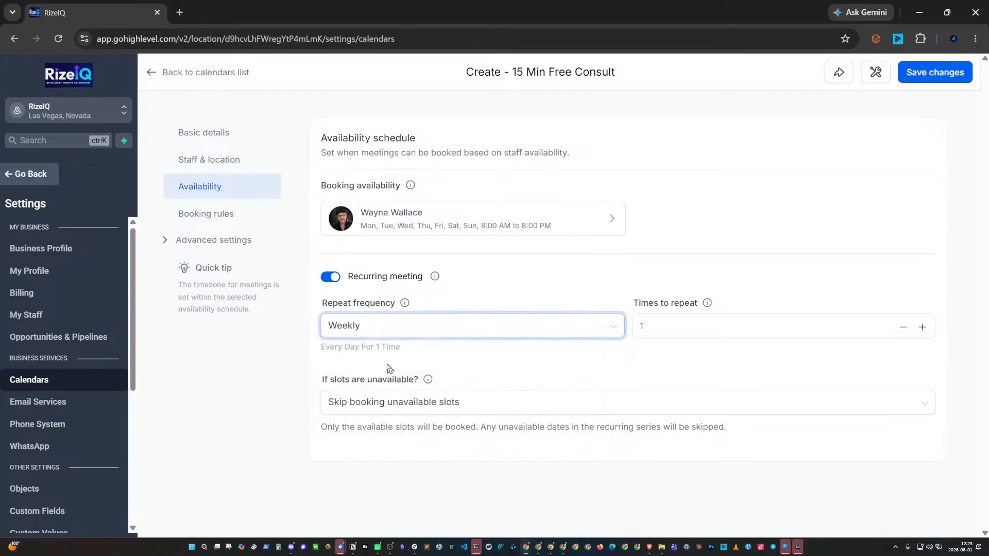
{"action": "double_click", "coordinate": [662, 326]}
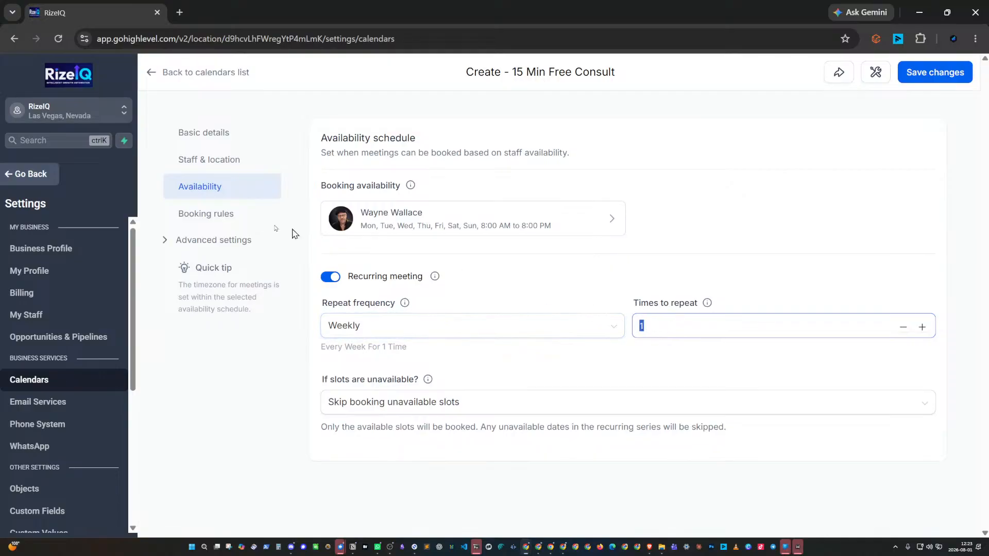
{"action": "left_click", "coordinate": [323, 276]}
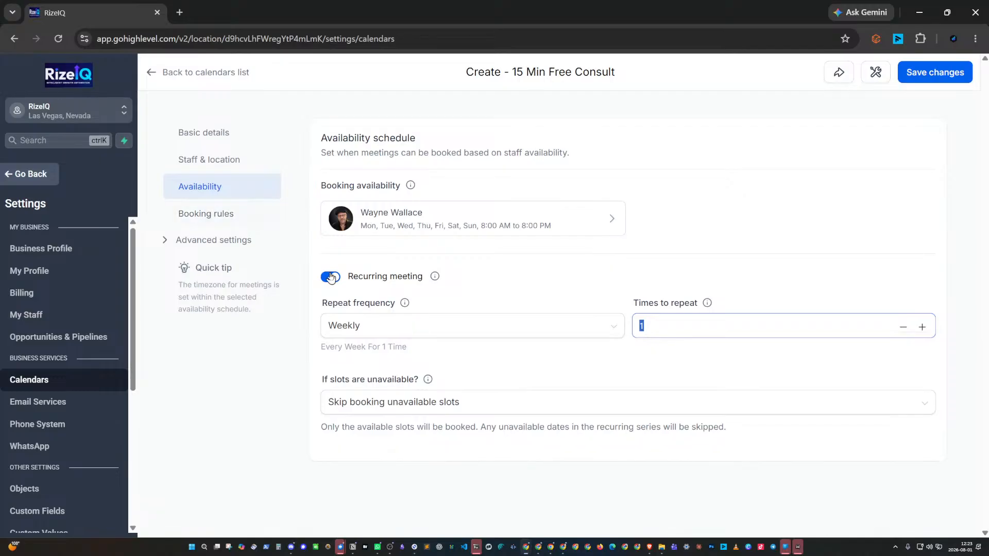
Set the minimum scheduling notice in the calendar's Booking rules to 3 weeks
{"action": "left_click", "coordinate": [206, 218]}
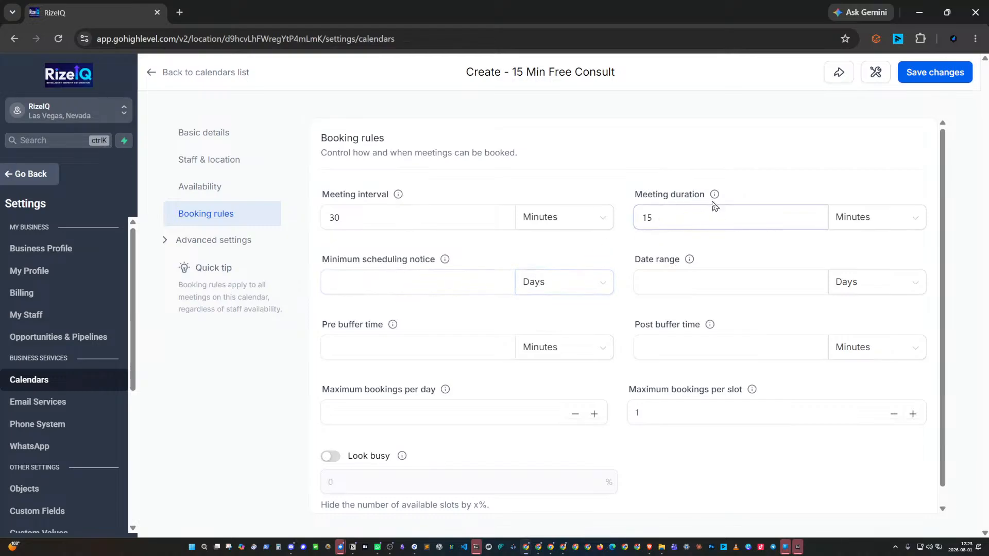
{"action": "left_click", "coordinate": [341, 216]}
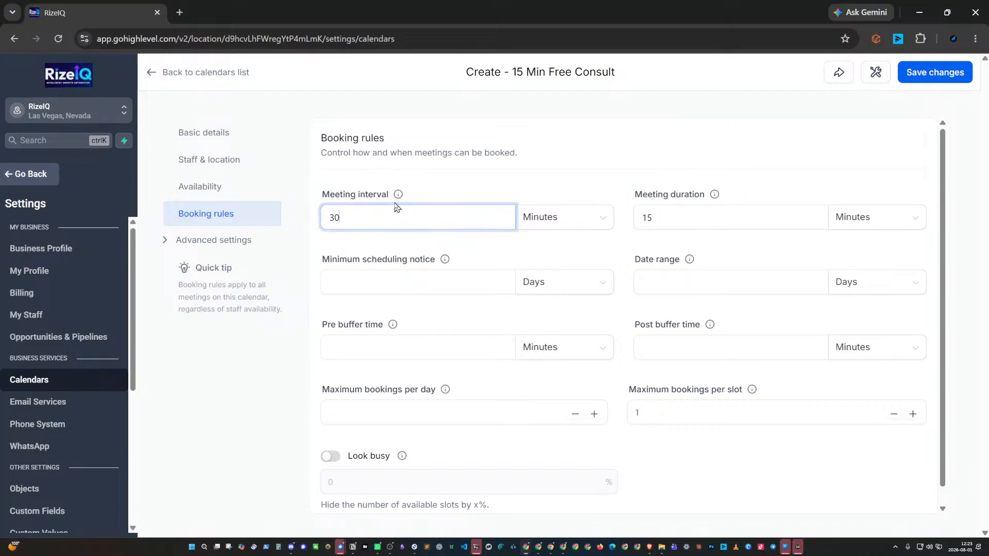
{"action": "left_click", "coordinate": [381, 282]}
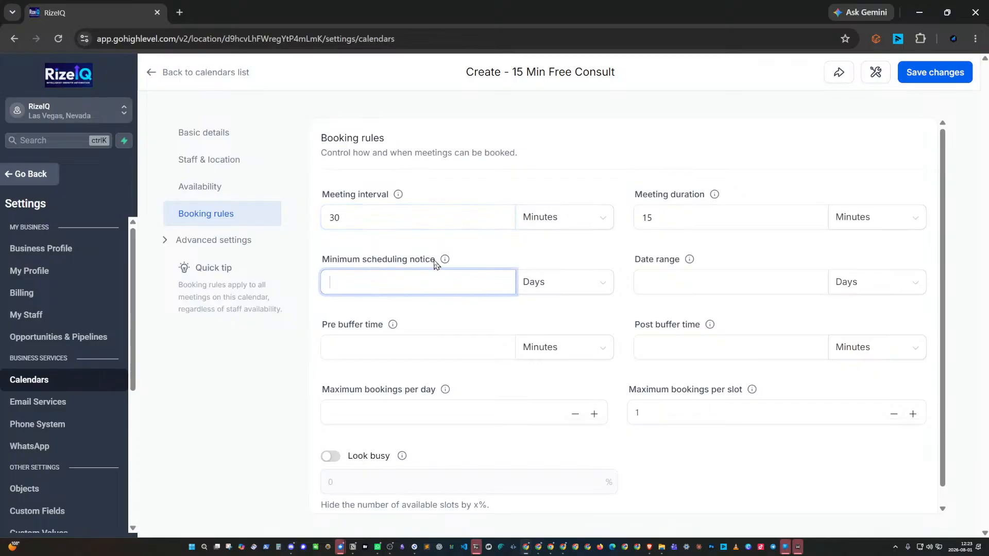
{"action": "type", "text": "1"}
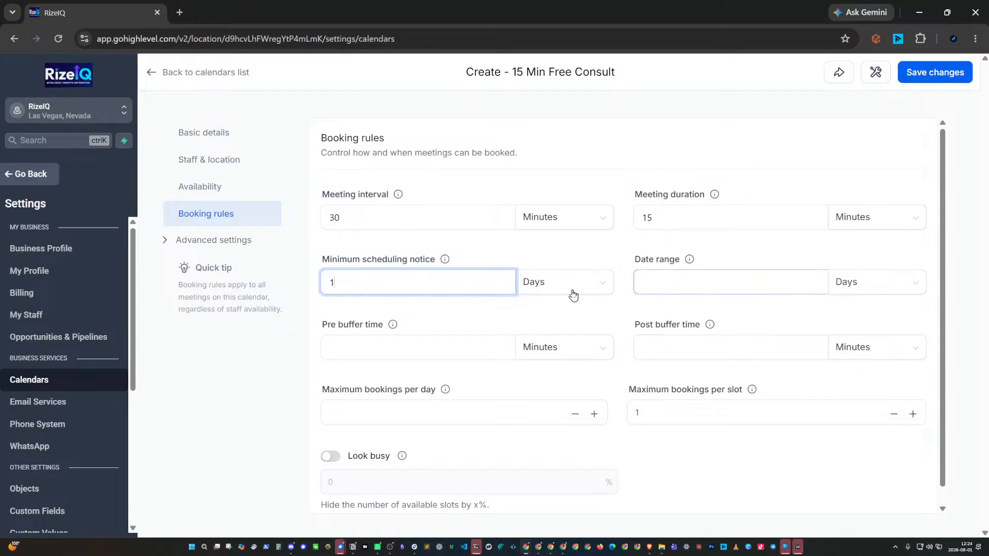
{"action": "left_click", "coordinate": [554, 289]}
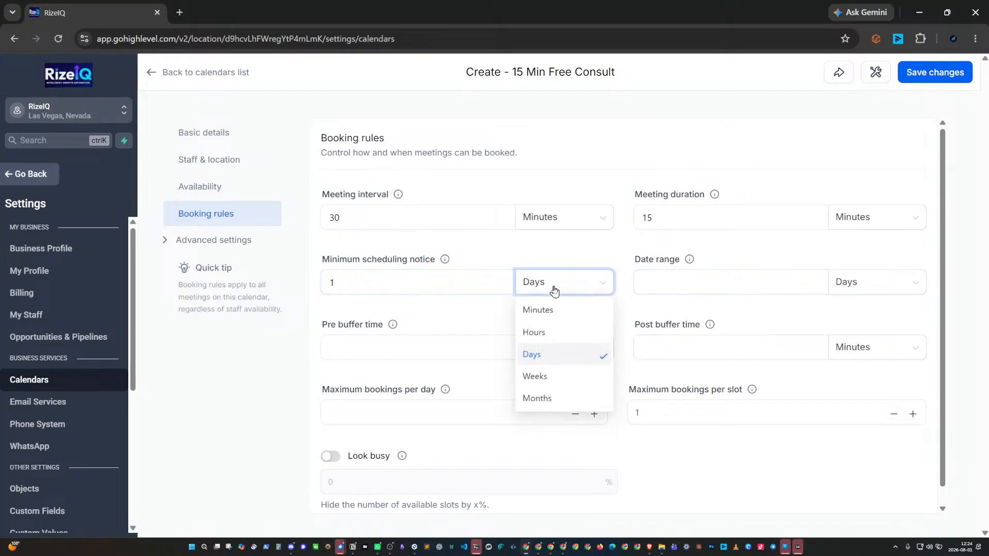
{"action": "left_click", "coordinate": [535, 376]}
{"action": "left_click", "coordinate": [337, 280]}
{"action": "key", "text": "BackSpace"}
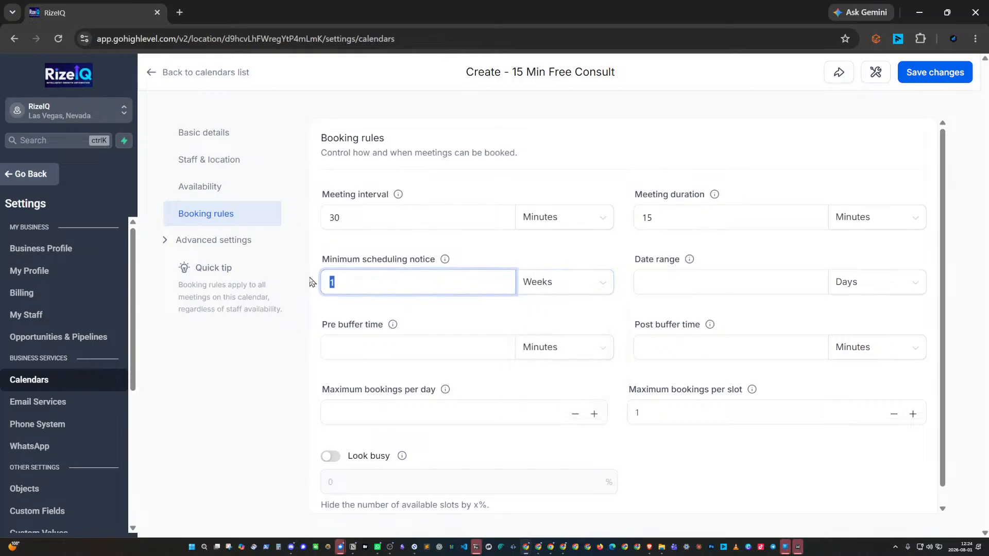
{"action": "type", "text": "3"}
Examine the explanations of the date range and pre buffer time rules
{"action": "mouse_move", "coordinate": [689, 261]}
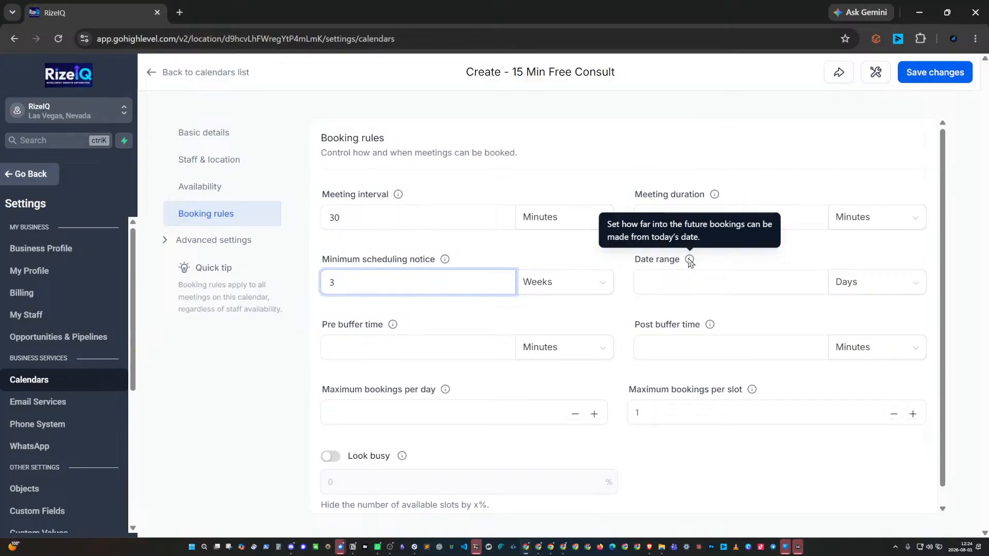
{"action": "left_click", "coordinate": [431, 356]}
{"action": "mouse_move", "coordinate": [394, 325]}
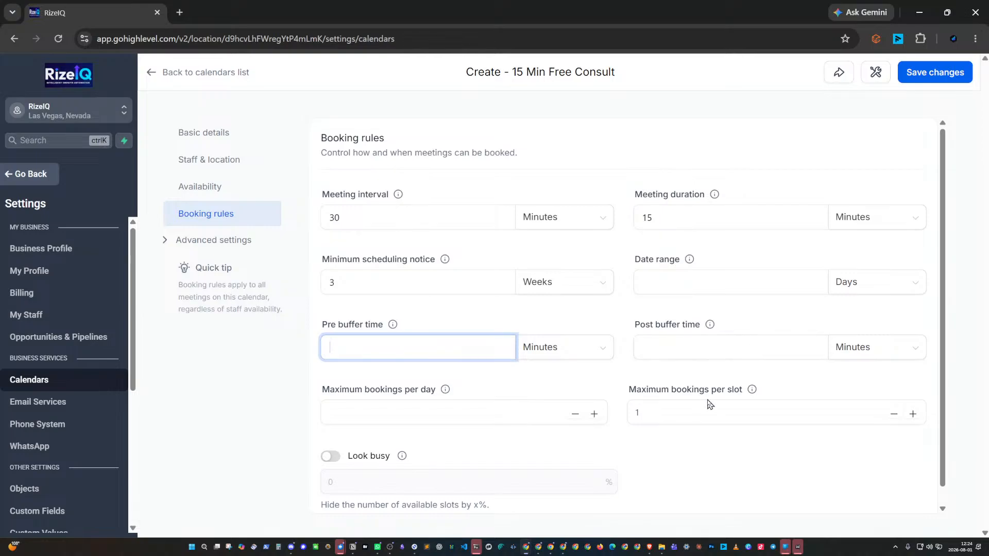
Turn on Look busy in the Booking rules and set it to hide 50% of the available slots
{"action": "scroll", "coordinate": [488, 402], "scroll_direction": "down", "scroll_amount": 1}
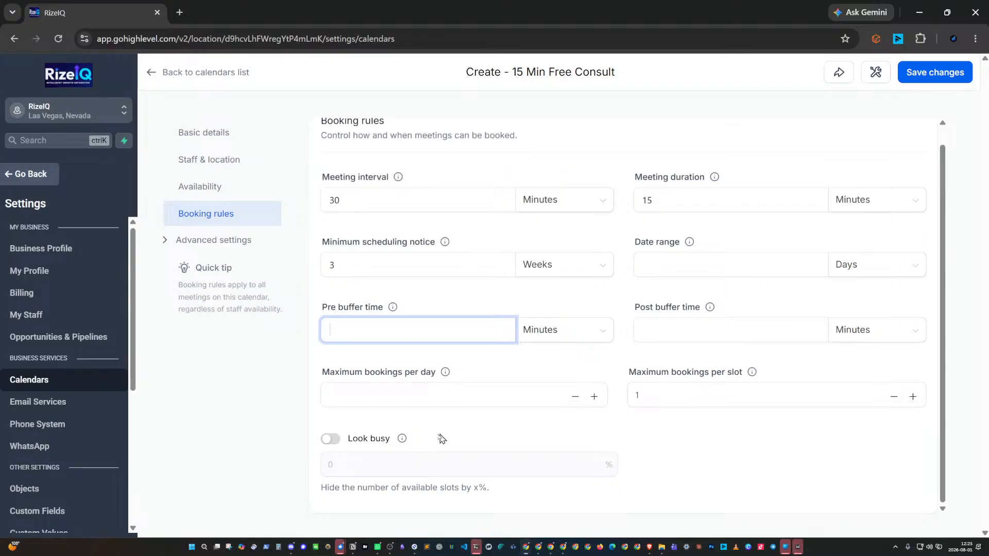
{"action": "left_click", "coordinate": [331, 439]}
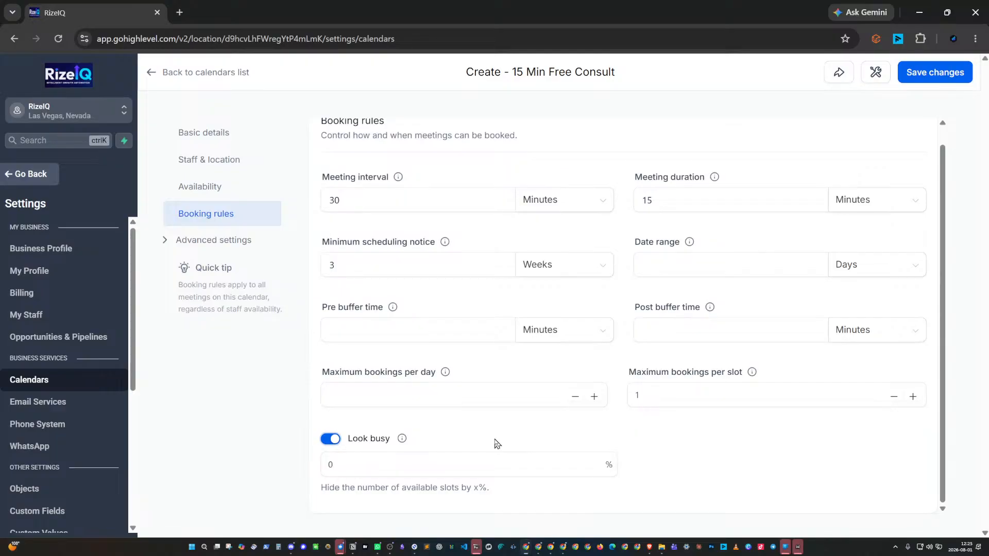
{"action": "mouse_move", "coordinate": [752, 373]}
{"action": "mouse_move", "coordinate": [402, 440]}
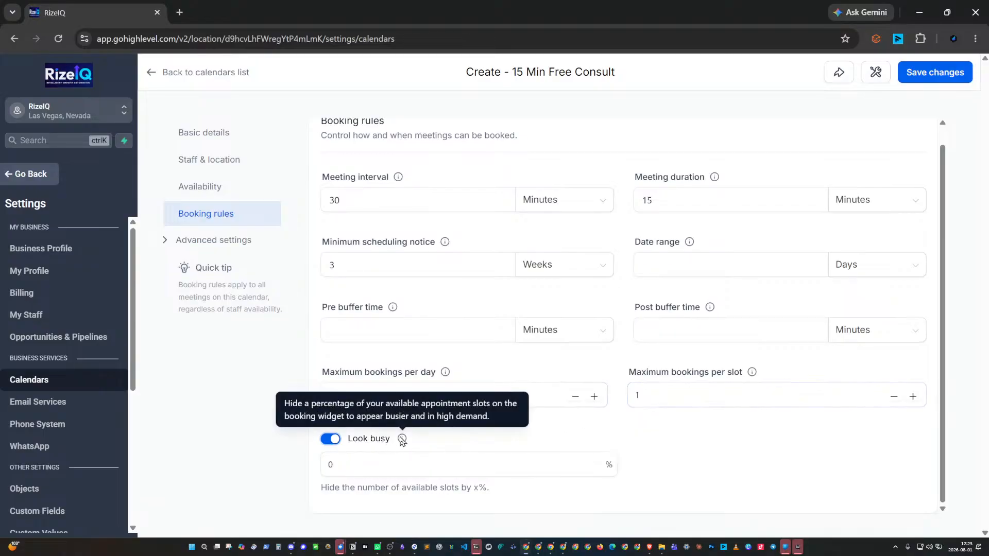
{"action": "left_click", "coordinate": [346, 467]}
{"action": "type", "text": "5"}
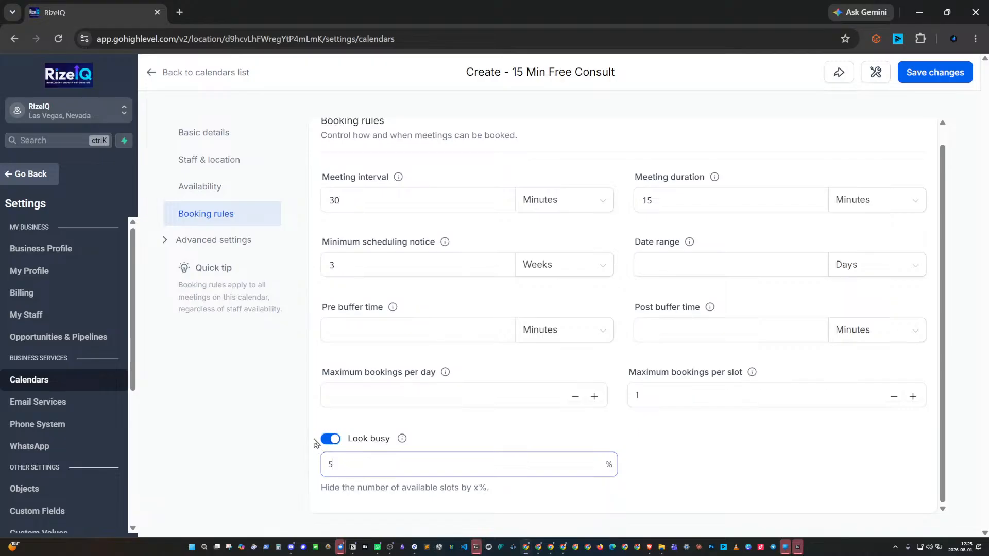
{"action": "type", "text": "0"}
{"action": "mouse_move", "coordinate": [403, 445]}
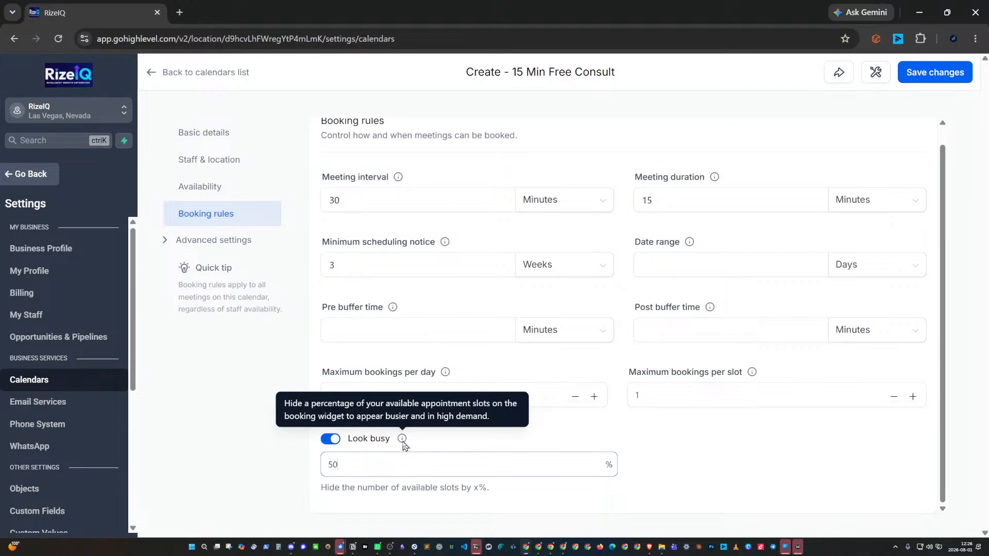
Review the calendar's advanced settings for form and confirmation, payments, and notifications and policies
{"action": "left_click", "coordinate": [217, 244]}
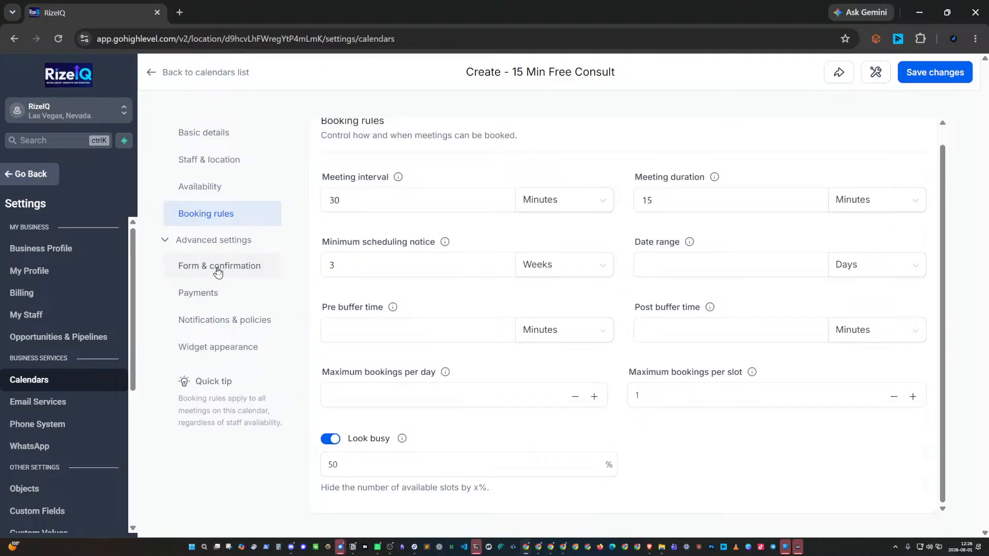
{"action": "left_click", "coordinate": [215, 273]}
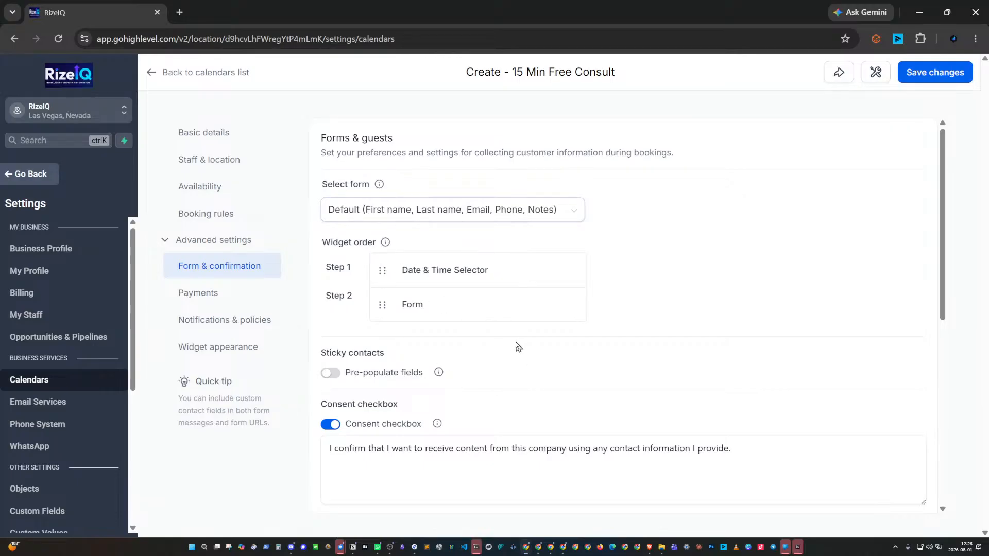
{"action": "left_click", "coordinate": [193, 294]}
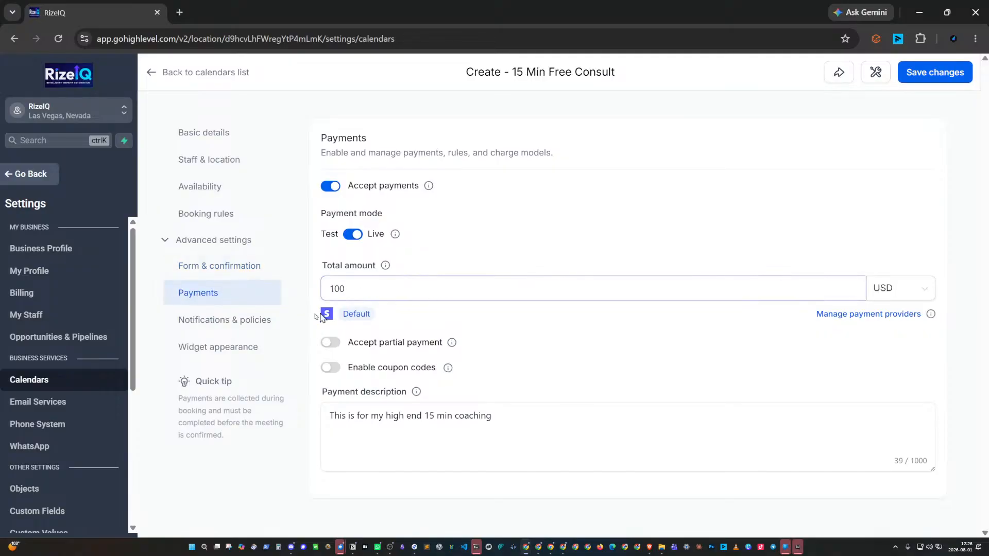
{"action": "left_click", "coordinate": [213, 324]}
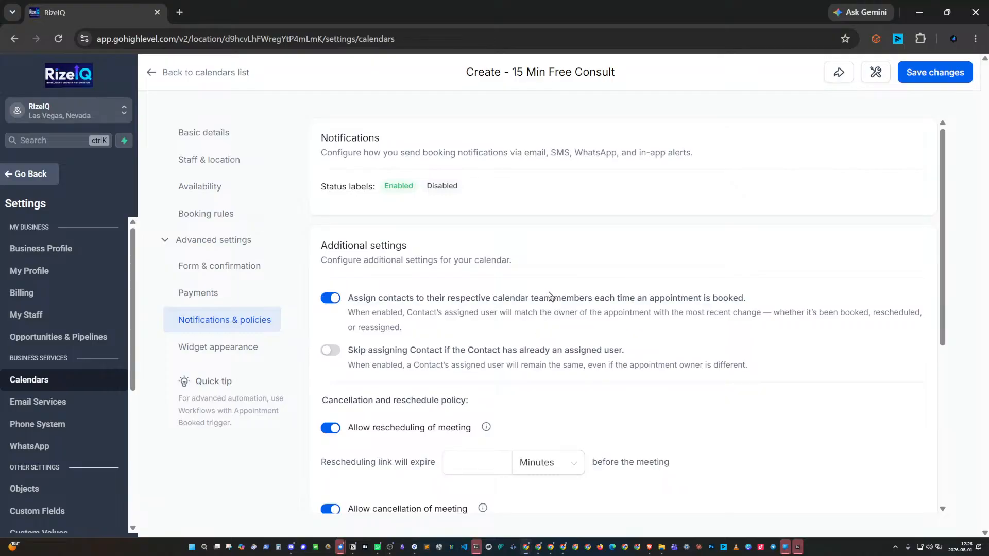
{"action": "scroll", "coordinate": [549, 296], "scroll_direction": "down", "scroll_amount": 6}
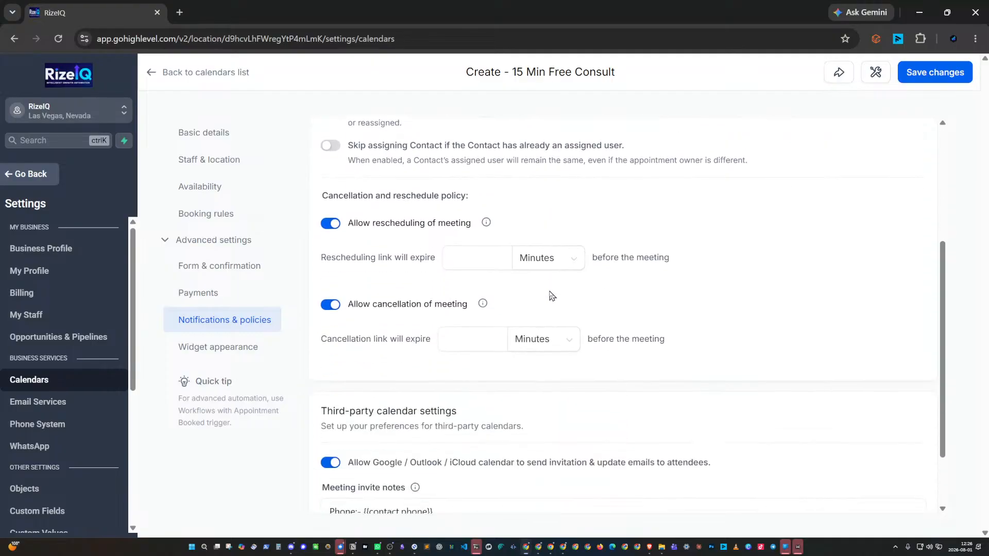
Examine the widget appearance settings, including cover image, widget style, colors and button text
{"action": "left_click", "coordinate": [211, 351]}
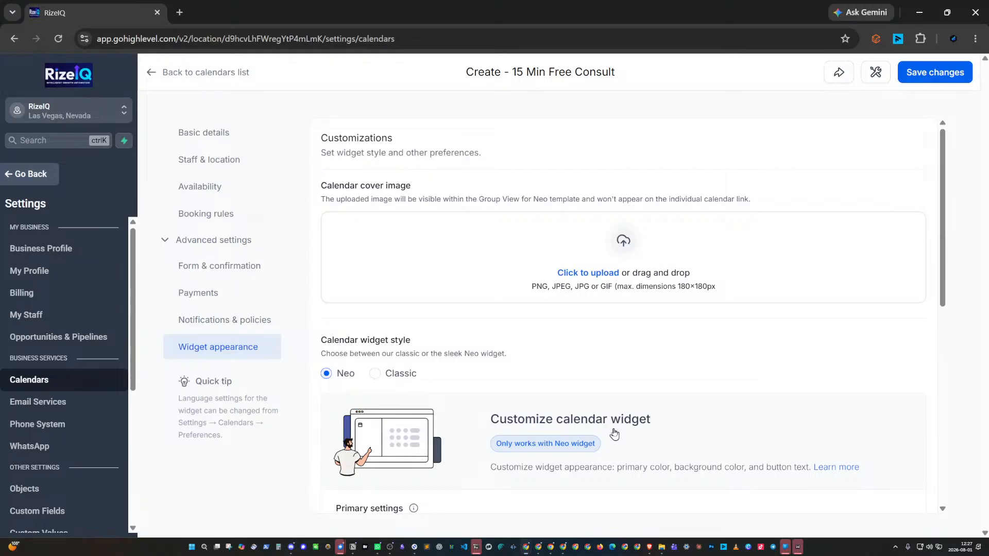
{"action": "scroll", "coordinate": [612, 432], "scroll_direction": "down", "scroll_amount": 4}
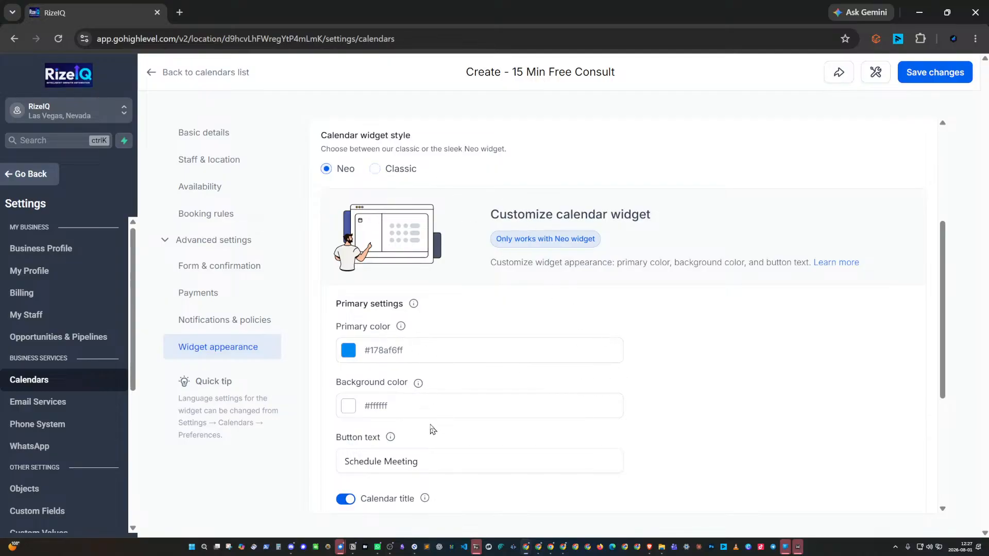
{"action": "scroll", "coordinate": [577, 418], "scroll_direction": "down", "scroll_amount": 2}
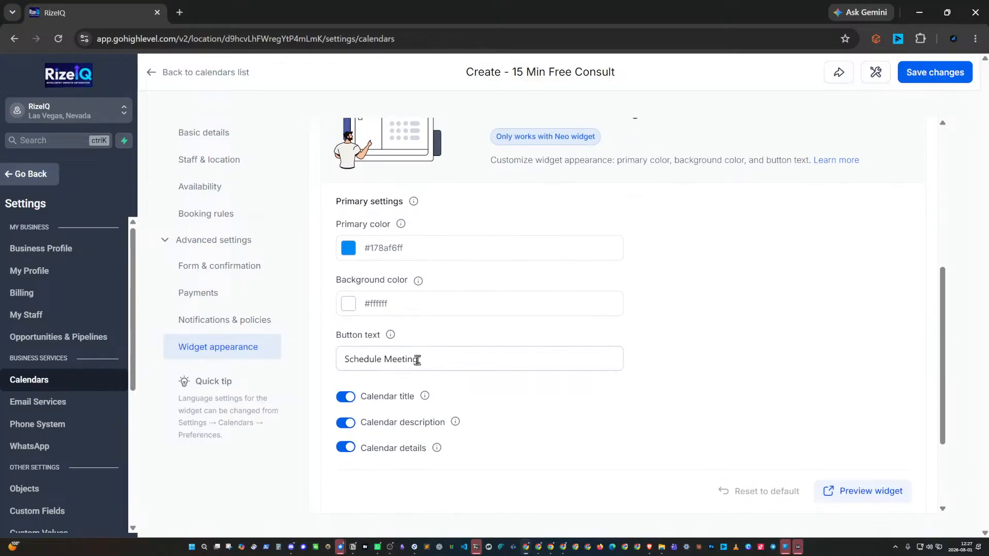
{"action": "triple_click", "coordinate": [419, 359]}
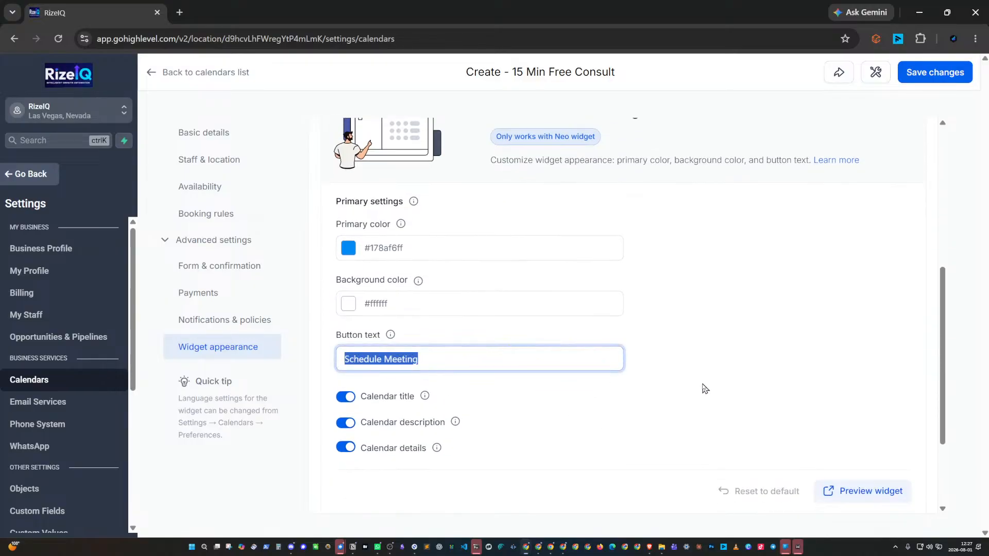
{"action": "scroll", "coordinate": [703, 388], "scroll_direction": "up", "scroll_amount": 6}
{"action": "scroll", "coordinate": [702, 388], "scroll_direction": "down", "scroll_amount": 8}
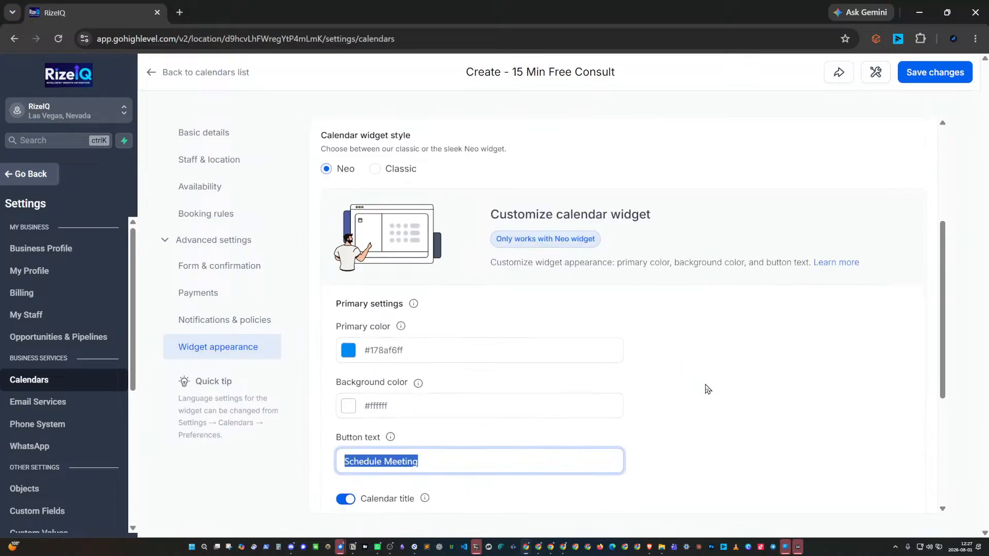
Preview the booking widget in a separate tab, close the preview, and review the widget appearance settings again
{"action": "left_click", "coordinate": [840, 363]}
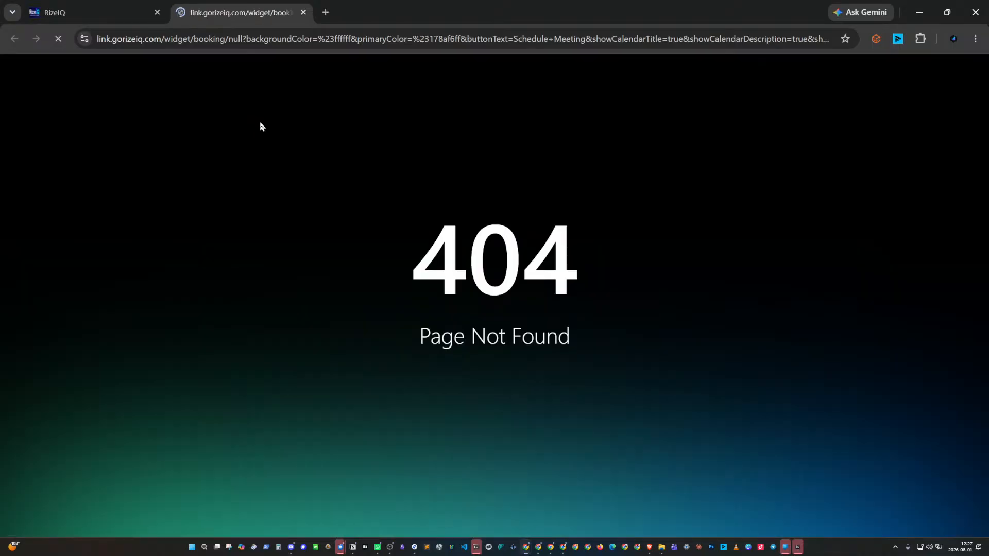
{"action": "left_click", "coordinate": [304, 12]}
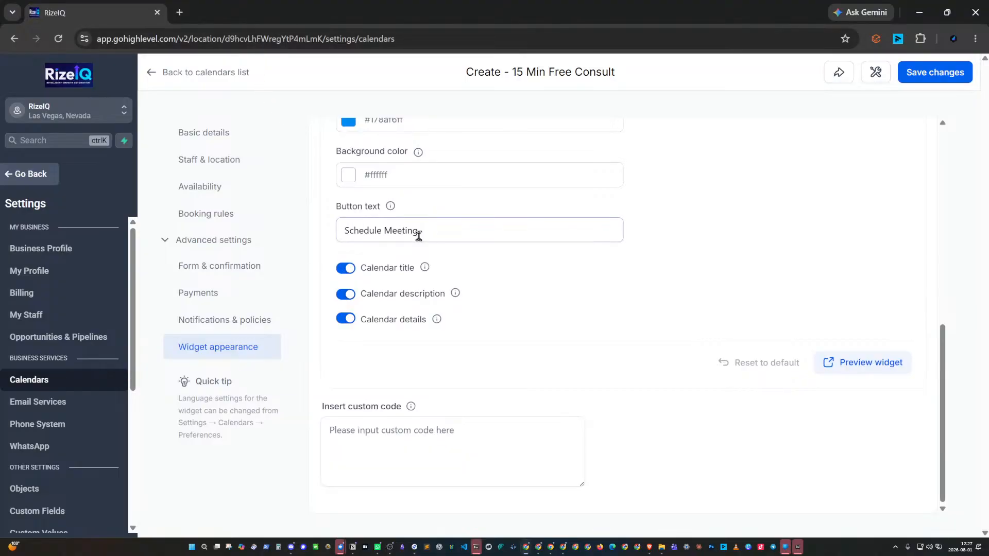
{"action": "scroll", "coordinate": [656, 286], "scroll_direction": "up", "scroll_amount": 5}
{"action": "scroll", "coordinate": [657, 286], "scroll_direction": "up", "scroll_amount": 2}
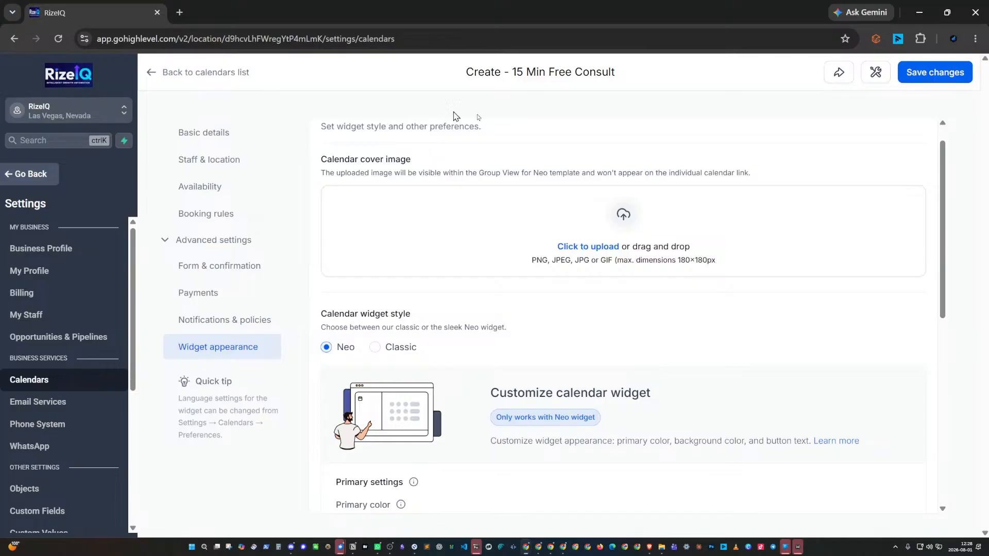
{"action": "scroll", "coordinate": [790, 245], "scroll_direction": "down", "scroll_amount": 6}
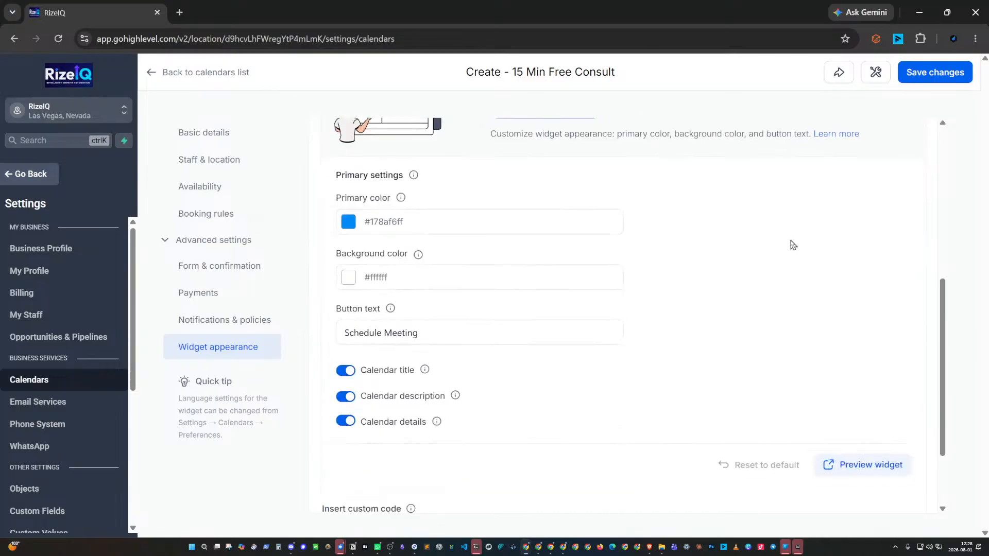
{"action": "scroll", "coordinate": [790, 245], "scroll_direction": "up", "scroll_amount": 6}
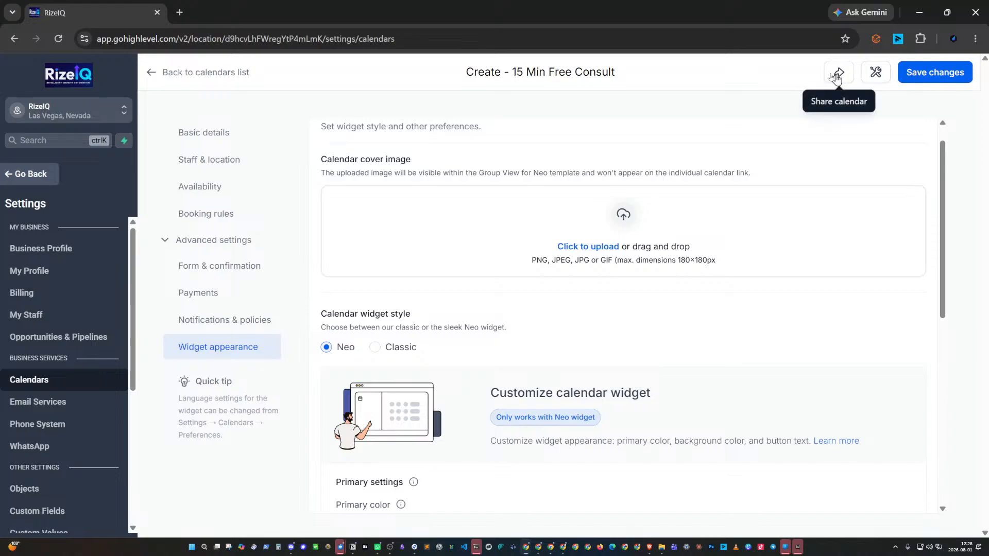
Return to the calendars list, open the active 25-minute Personal calendar for editing, and examine its basic details
{"action": "left_click", "coordinate": [148, 72]}
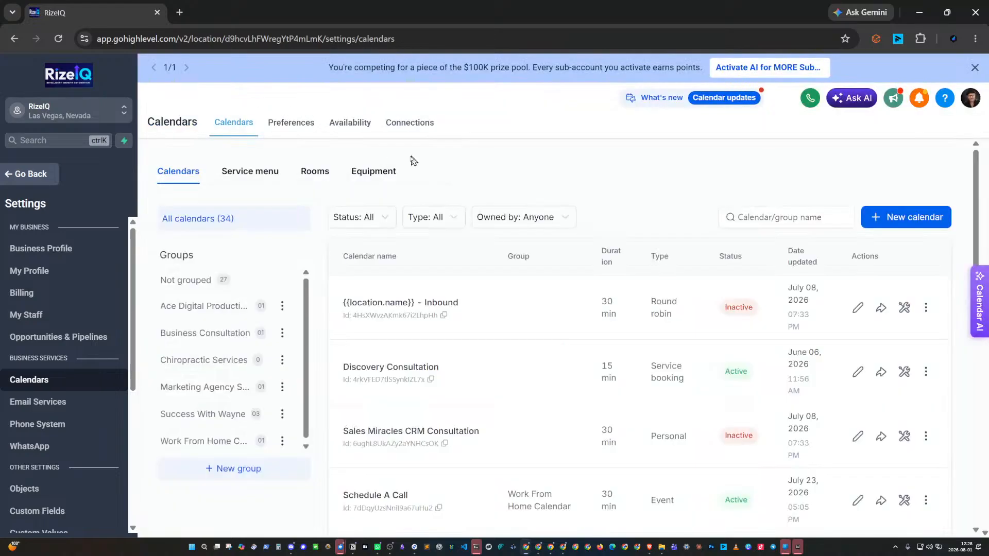
{"action": "scroll", "coordinate": [569, 246], "scroll_direction": "down", "scroll_amount": 4}
{"action": "scroll", "coordinate": [568, 245], "scroll_direction": "down", "scroll_amount": 2}
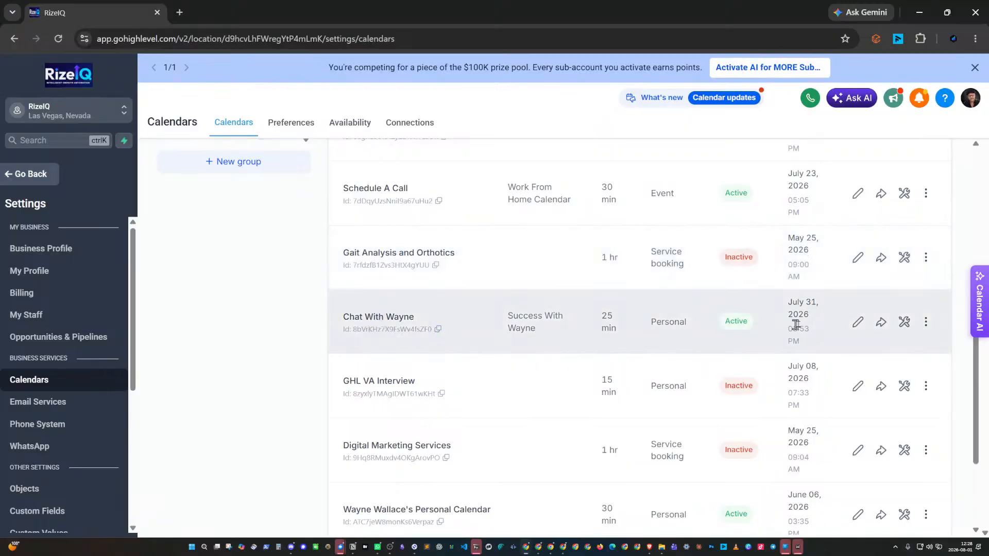
{"action": "left_click", "coordinate": [857, 322]}
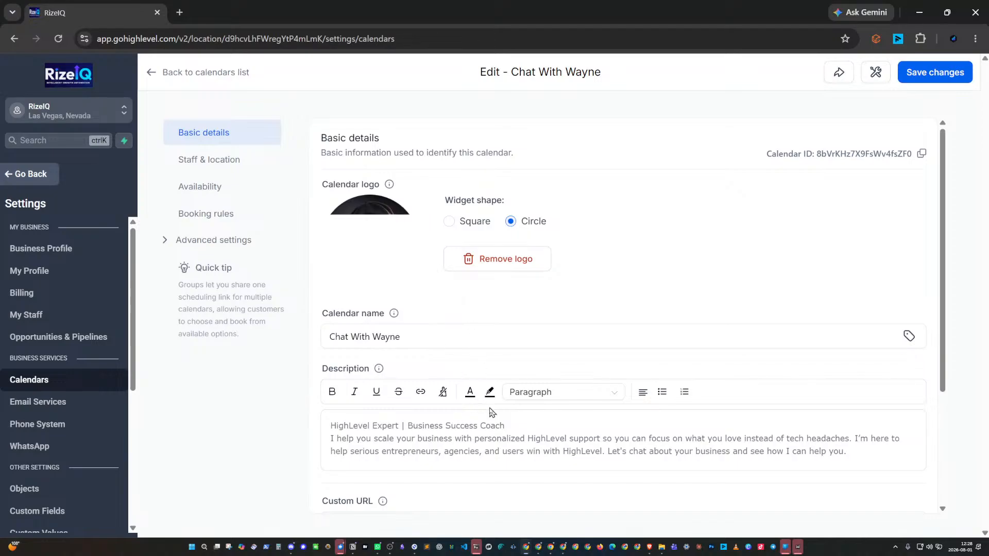
{"action": "scroll", "coordinate": [490, 410], "scroll_direction": "down", "scroll_amount": 3}
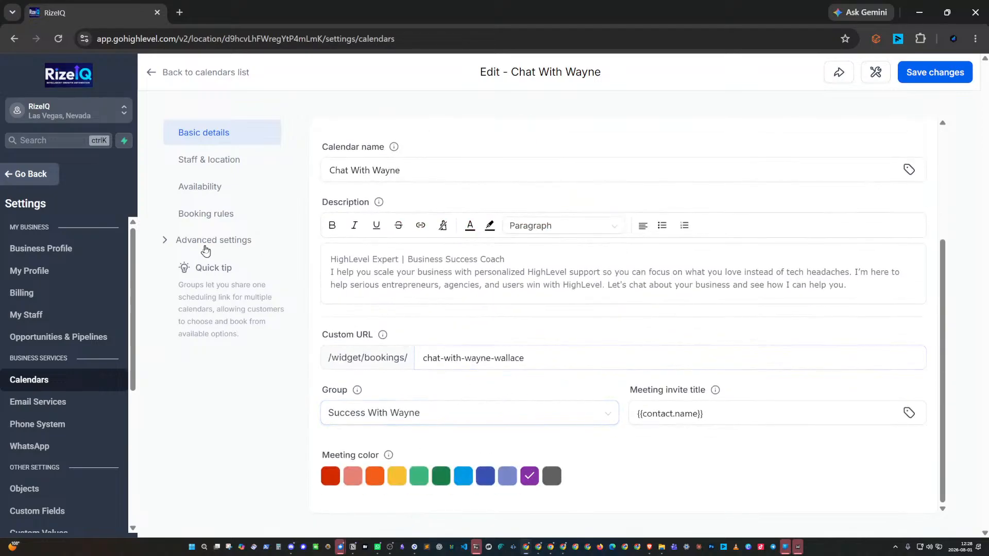
Examine the calendar's staff and location, availability, and booking rules, including meeting interval, duration and minimum scheduling notice
{"action": "left_click", "coordinate": [197, 167]}
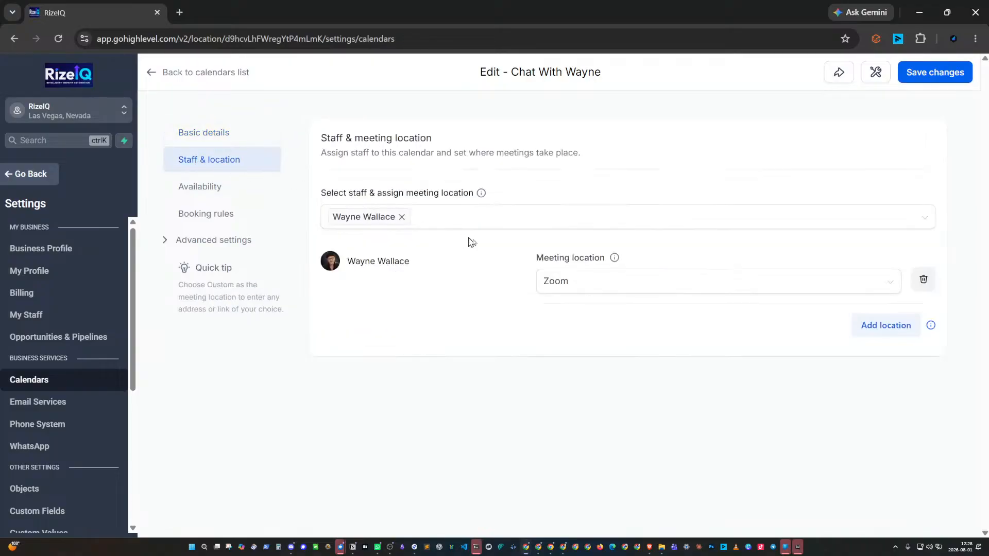
{"action": "left_click", "coordinate": [206, 191]}
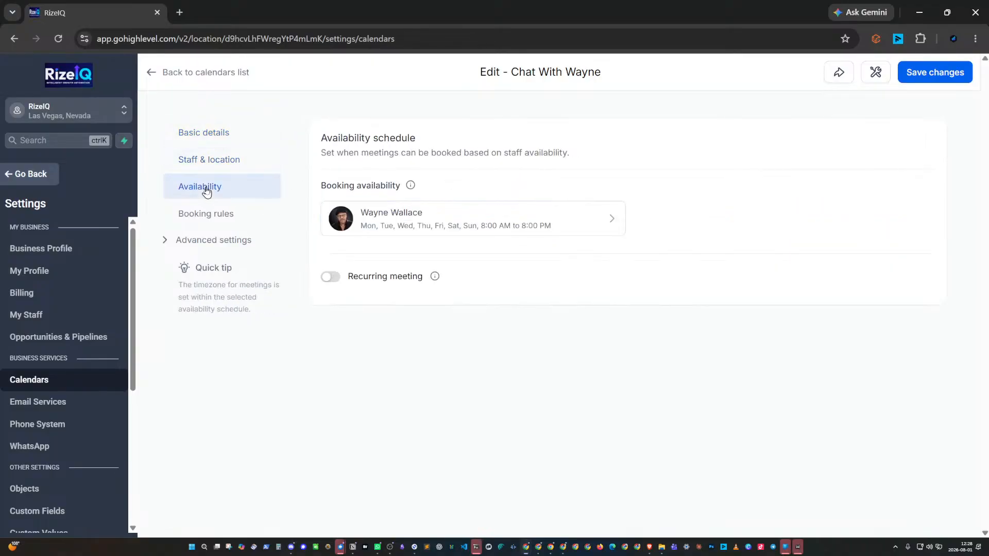
{"action": "left_click", "coordinate": [195, 217]}
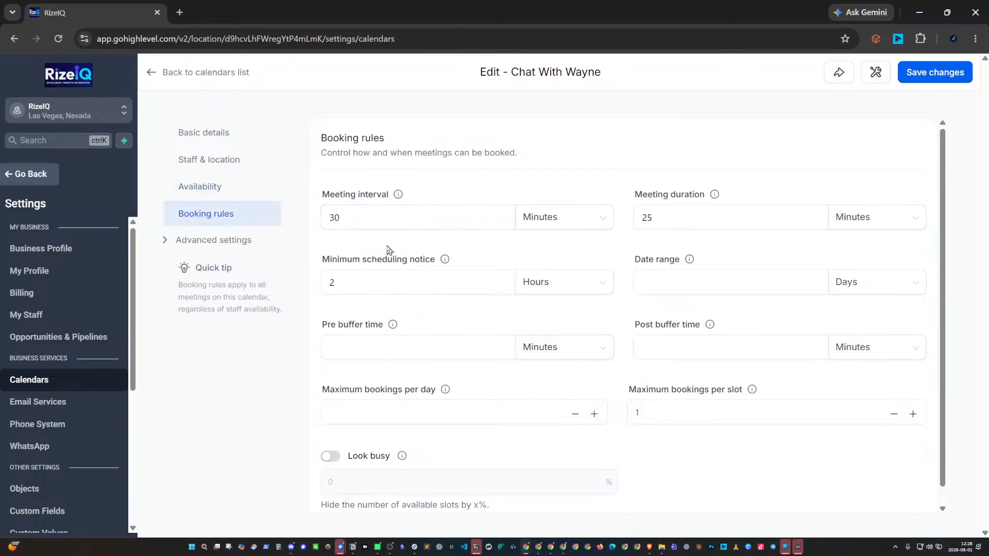
{"action": "left_click_drag", "start_coordinate": [346, 216], "coordinate": [325, 211]}
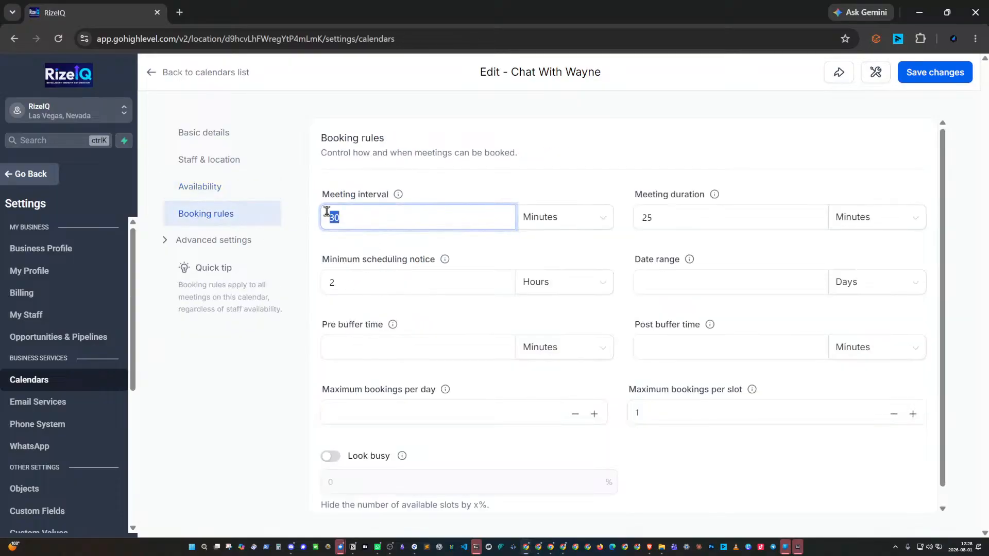
{"action": "left_click_drag", "start_coordinate": [654, 221], "coordinate": [644, 221]}
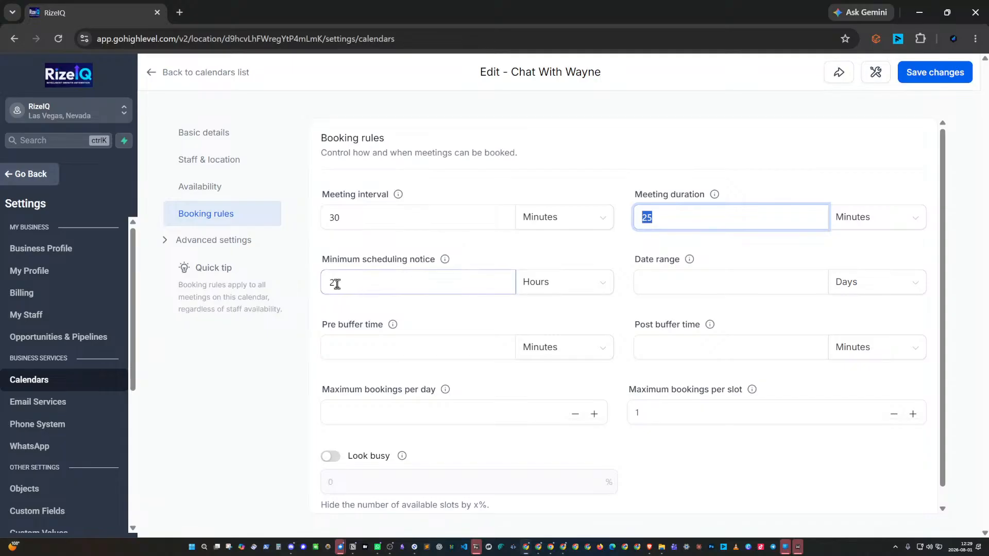
{"action": "left_click_drag", "start_coordinate": [309, 283], "coordinate": [540, 289]}
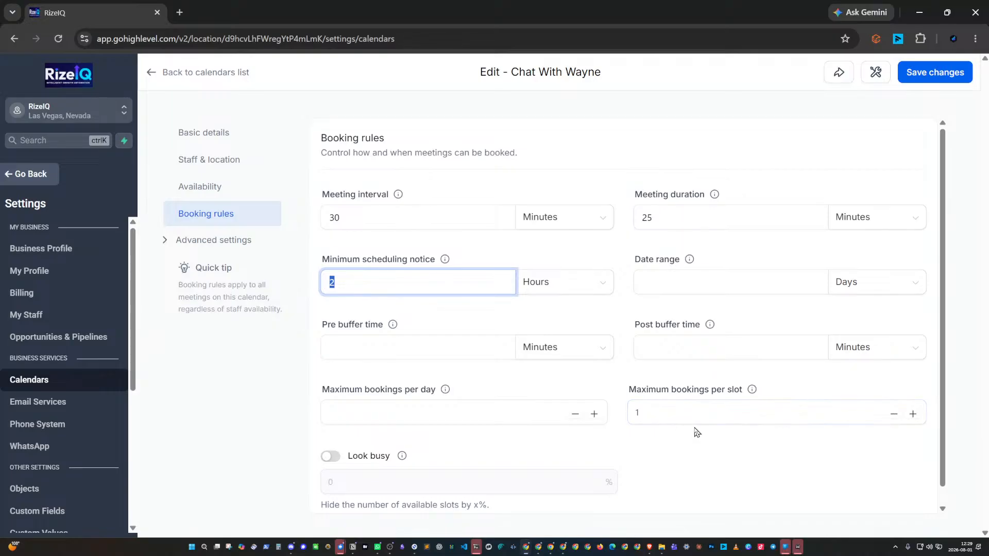
{"action": "scroll", "coordinate": [713, 422], "scroll_direction": "down", "scroll_amount": 1}
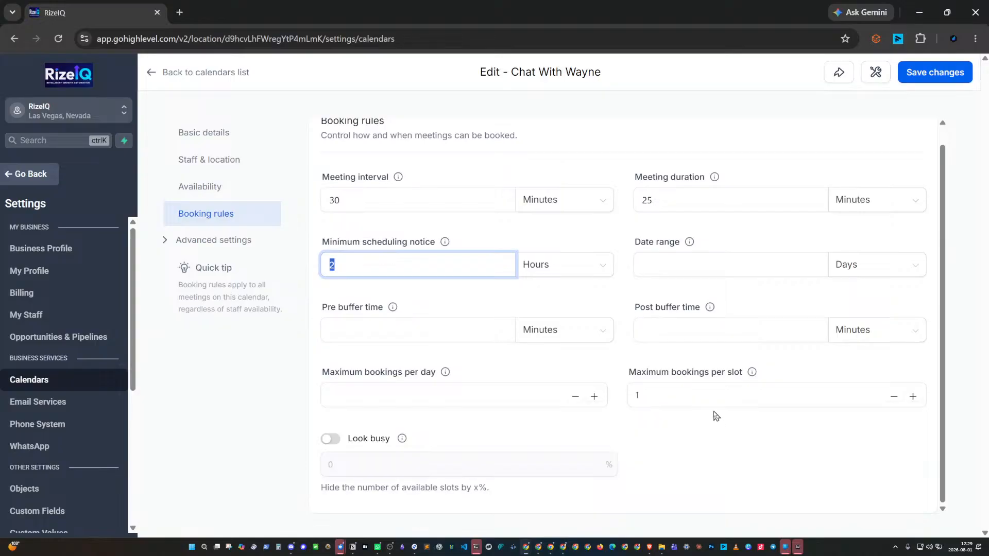
Go back to the calendars list and show the additional options for the active 25-minute Personal calendar
{"action": "left_click", "coordinate": [152, 75]}
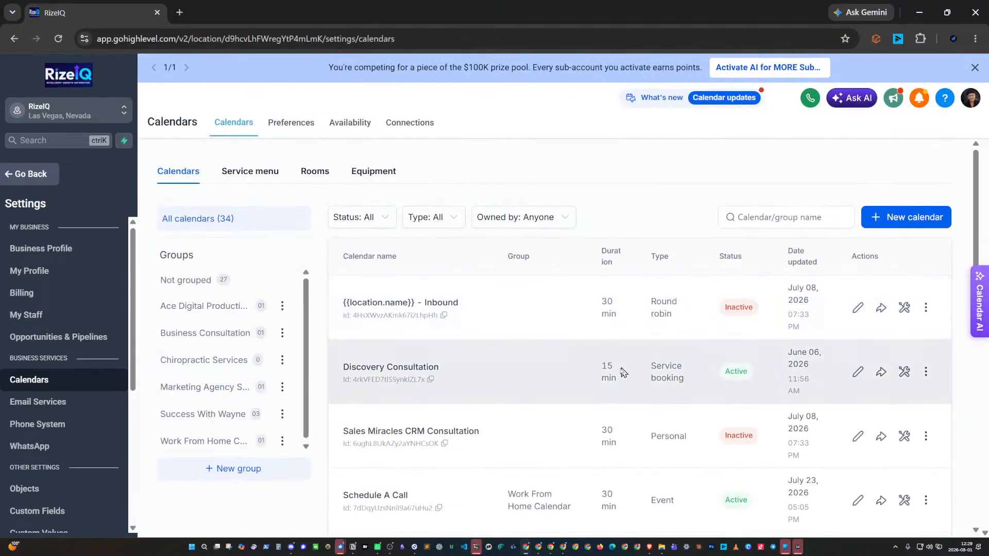
{"action": "scroll", "coordinate": [515, 402], "scroll_direction": "down", "scroll_amount": 4}
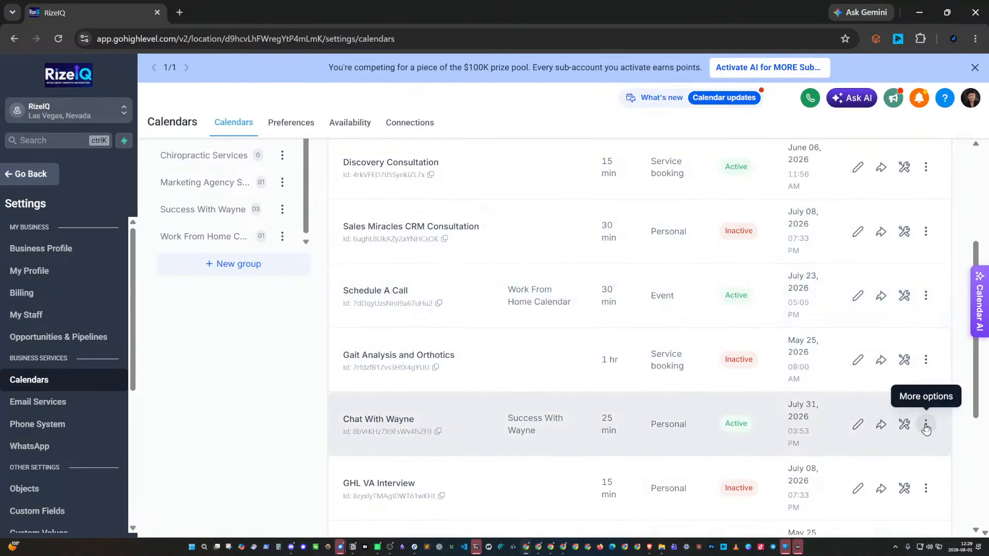
{"action": "left_click", "coordinate": [925, 428]}
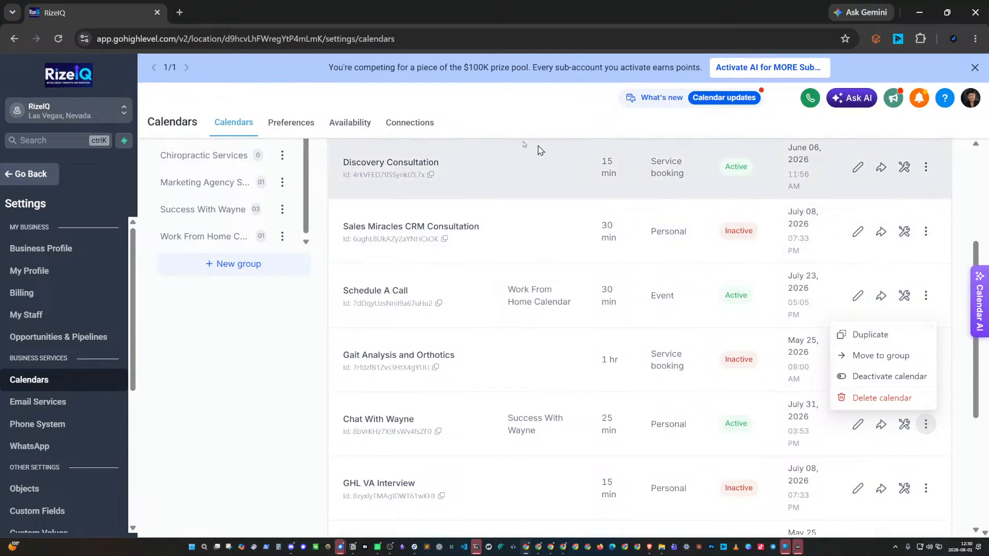
Examine the calendar connections, including the linked calendar and the Conflict calendars setting
{"action": "left_click", "coordinate": [402, 125]}
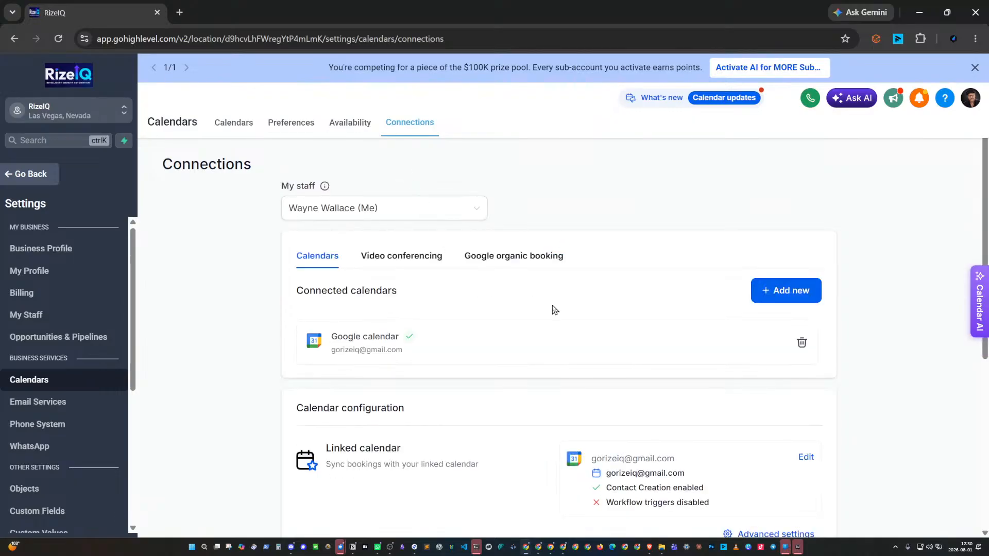
{"action": "scroll", "coordinate": [529, 310], "scroll_direction": "down", "scroll_amount": 4}
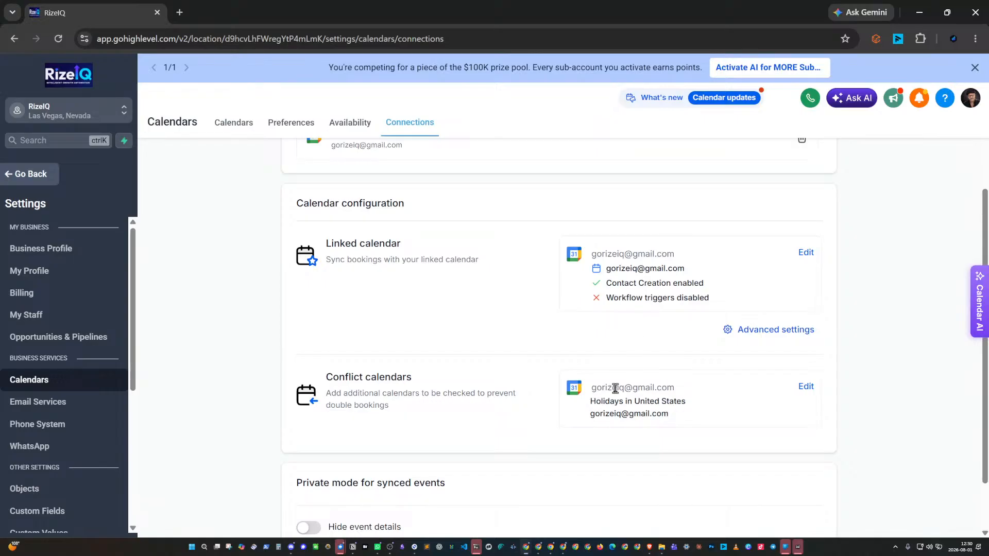
{"action": "left_click_drag", "start_coordinate": [326, 379], "coordinate": [434, 379]}
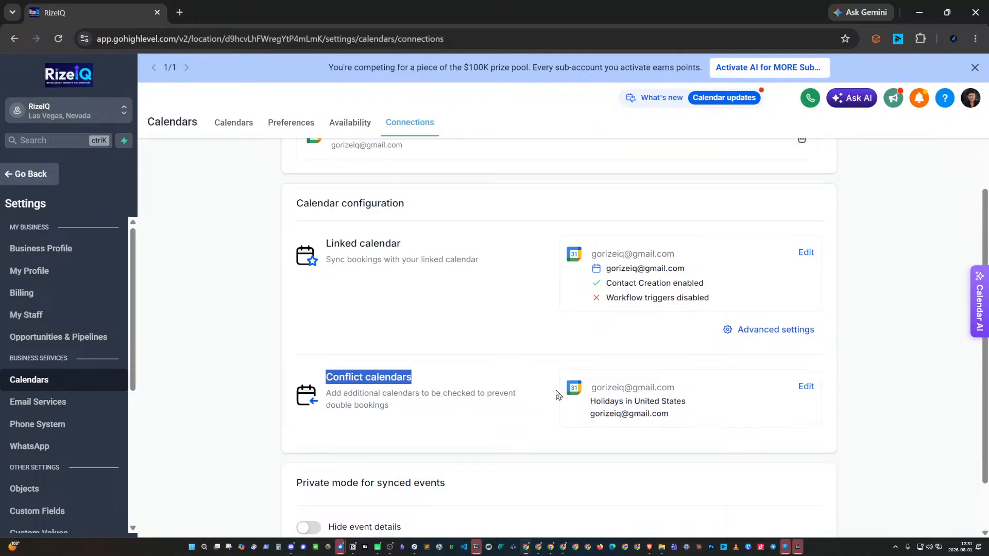
Open Google Calendar at calendar.google.com in a new browser tab
{"action": "left_click", "coordinate": [180, 13]}
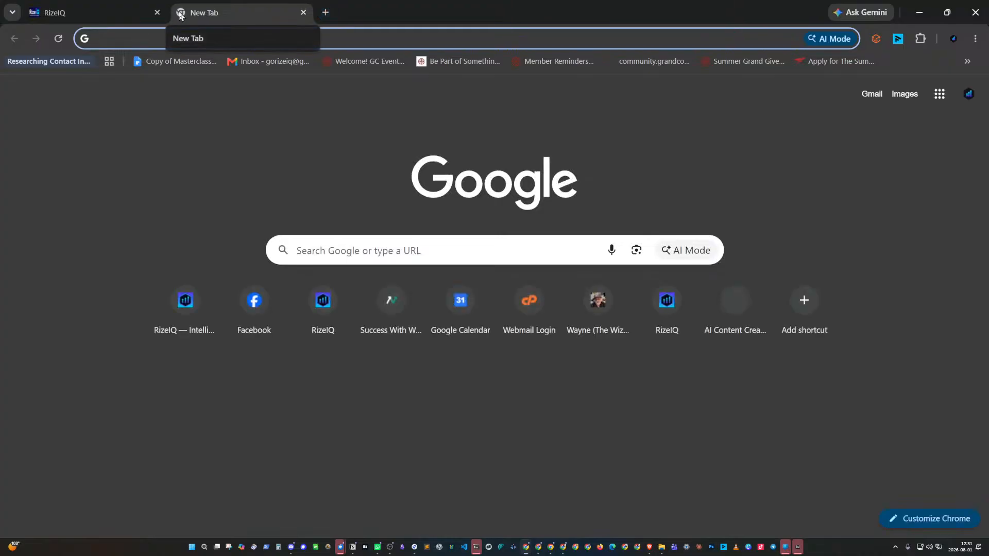
{"action": "type", "text": "go"}
{"action": "key", "text": "BackSpace"}
{"action": "key", "text": "BackSpace"}
{"action": "key", "text": "BackSpace"}
{"action": "type", "text": "calendar.google.com"}
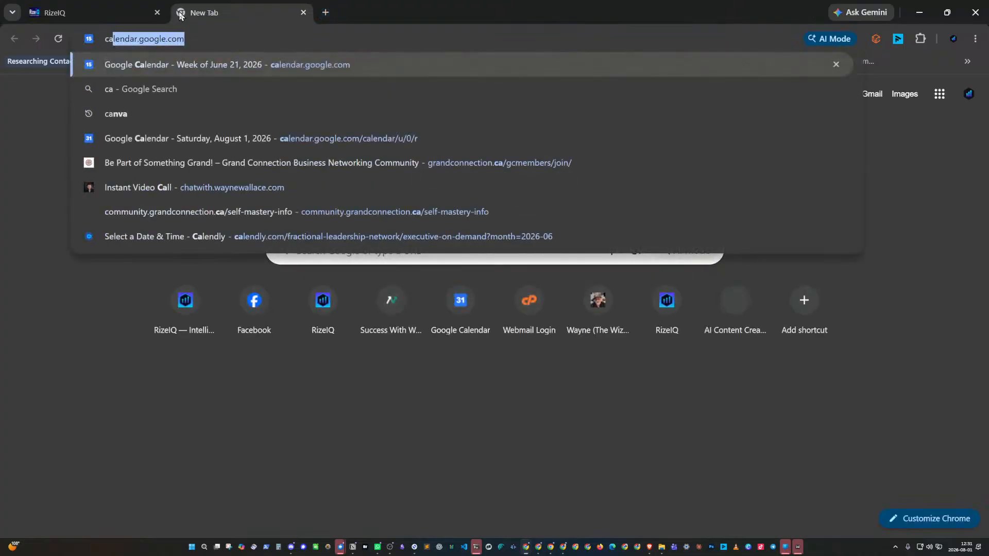
{"action": "key", "text": "Return"}
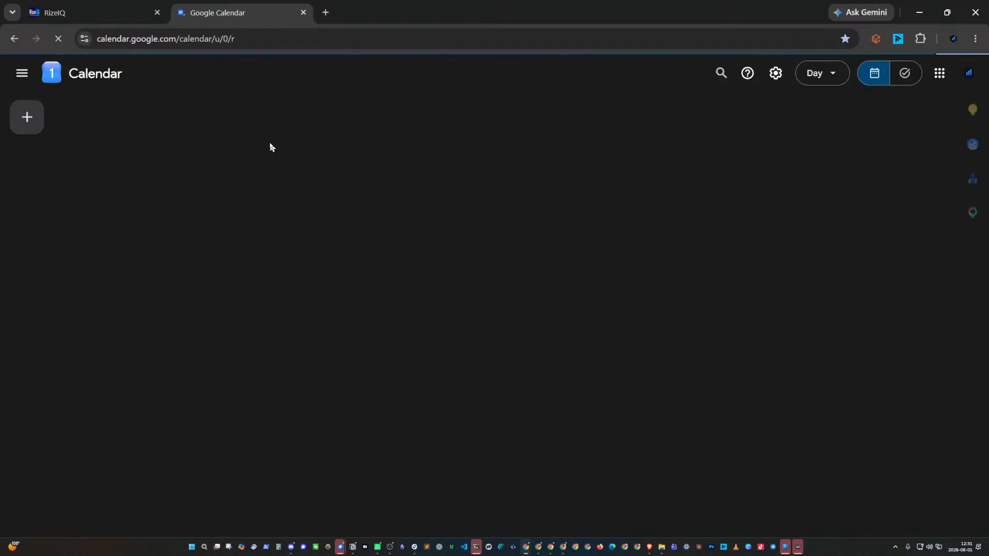
Switch back to HighLevel and examine the weekly working hours in the default Work Hours availability schedule
{"action": "mouse_move", "coordinate": [136, 20]}
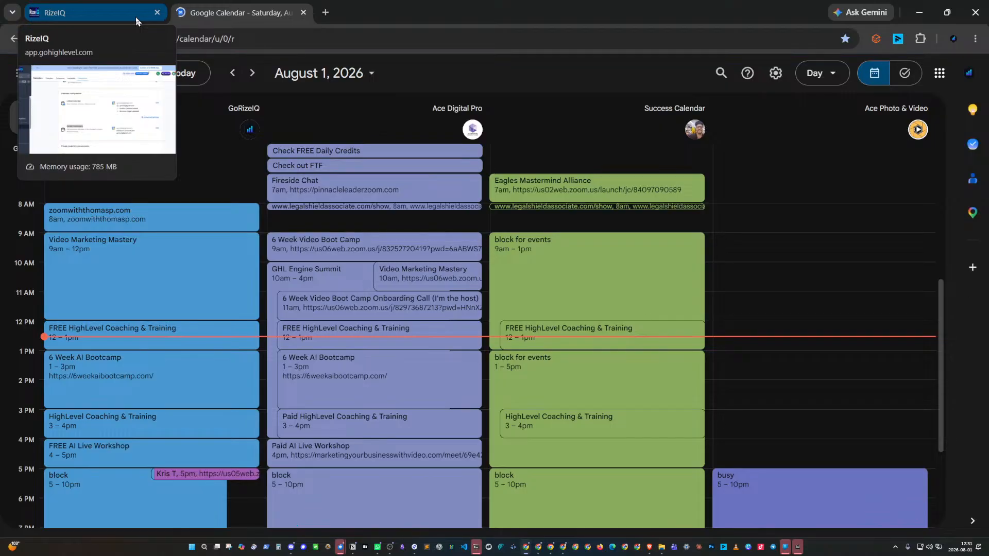
{"action": "left_click", "coordinate": [163, 6]}
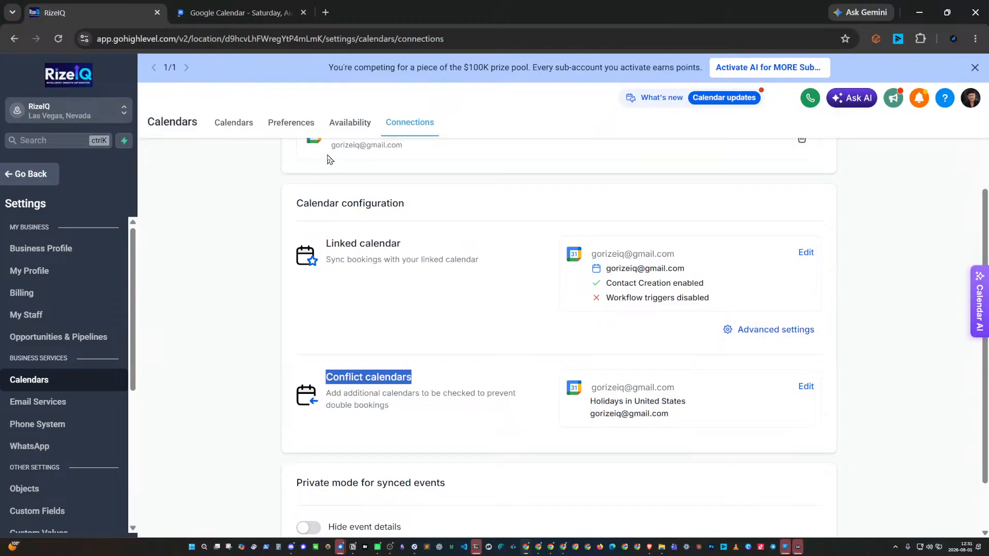
{"action": "left_click", "coordinate": [352, 124]}
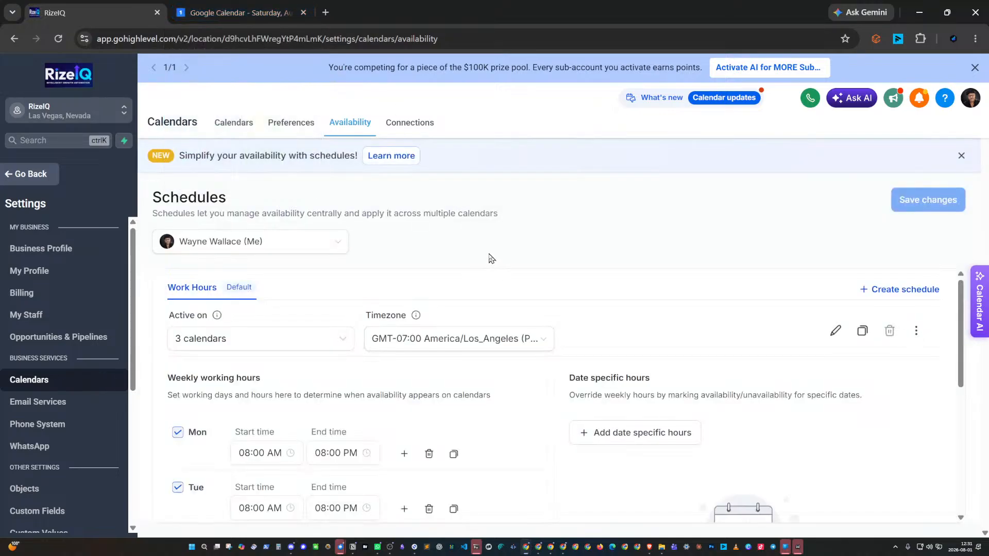
{"action": "scroll", "coordinate": [408, 375], "scroll_direction": "down", "scroll_amount": 5}
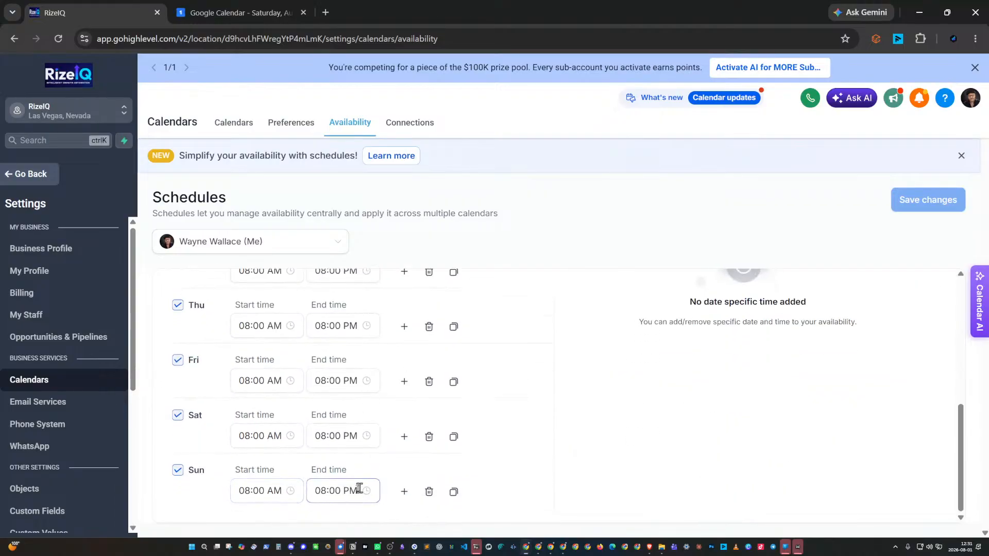
{"action": "scroll", "coordinate": [262, 463], "scroll_direction": "up", "scroll_amount": 5}
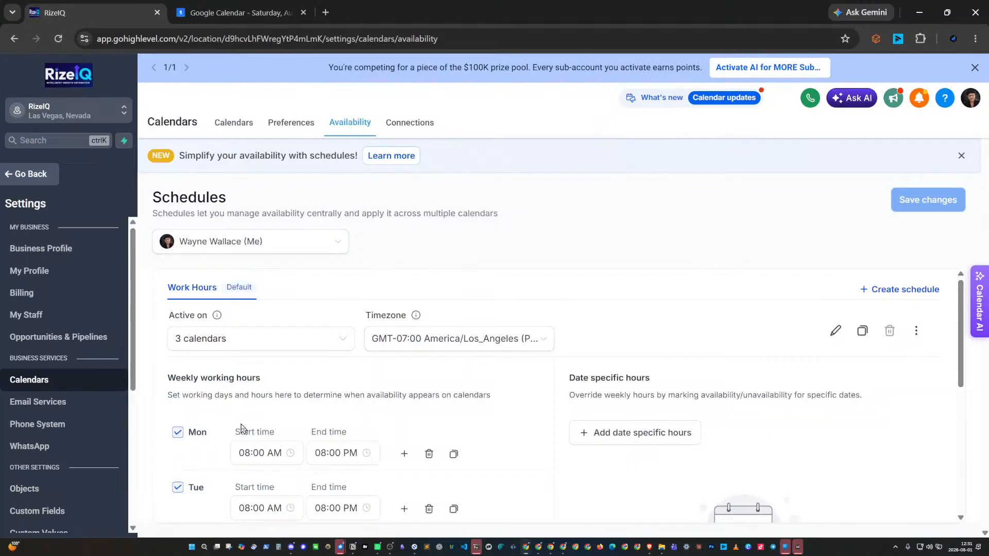
Switch to Google Calendar and inspect the August 1 block event's Busy/Free and visibility settings without changing them
{"action": "left_click", "coordinate": [233, 16]}
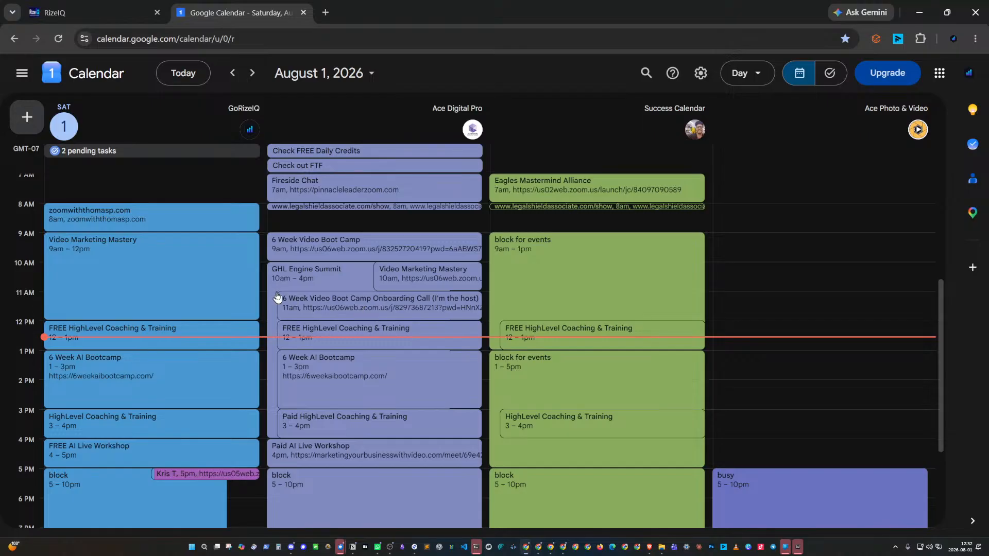
{"action": "scroll", "coordinate": [280, 296], "scroll_direction": "down", "scroll_amount": 3}
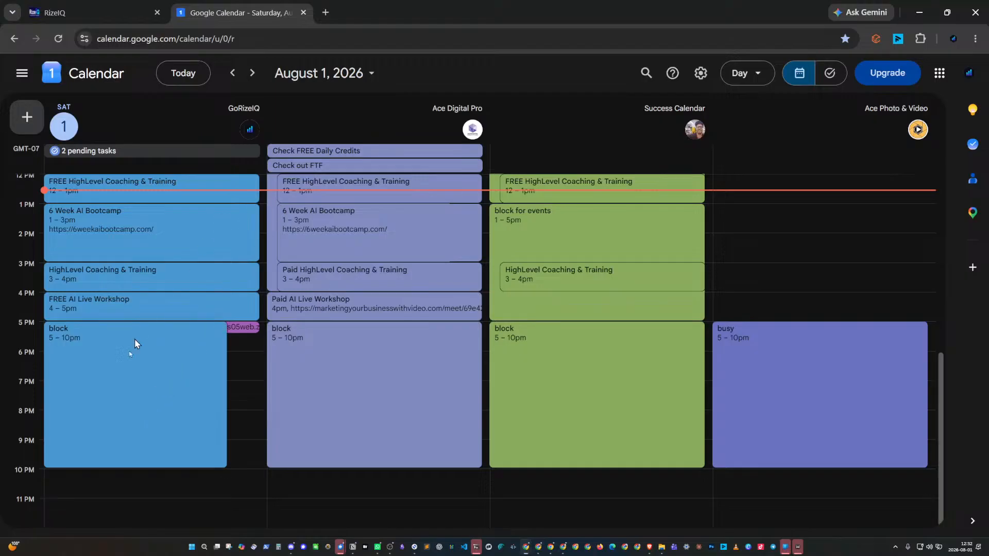
{"action": "left_click", "coordinate": [108, 367]}
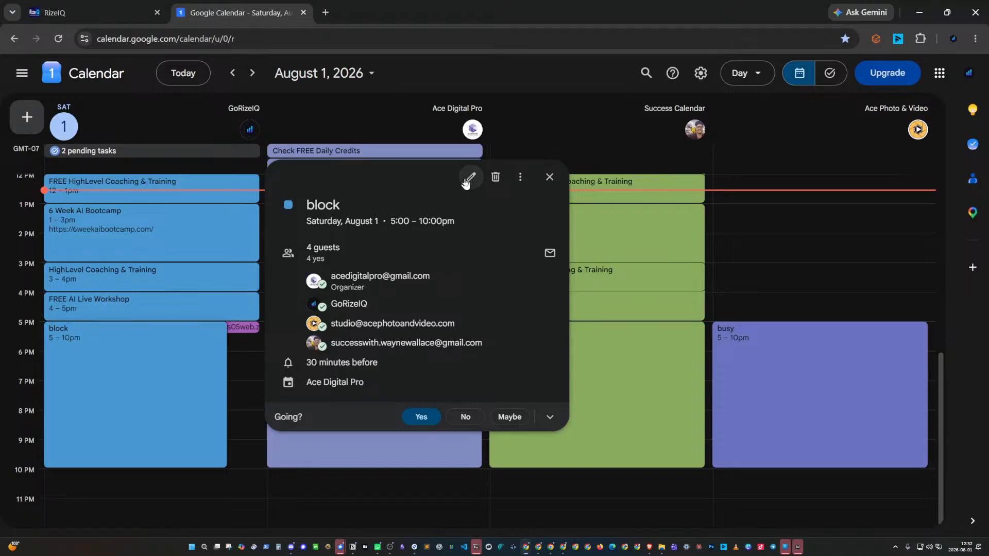
{"action": "left_click", "coordinate": [470, 178]}
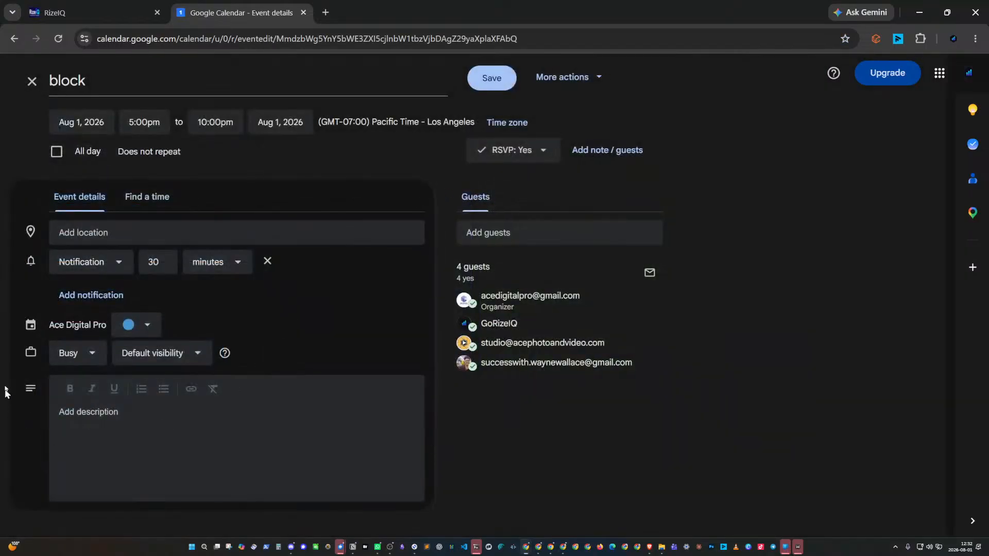
{"action": "left_click", "coordinate": [72, 354]}
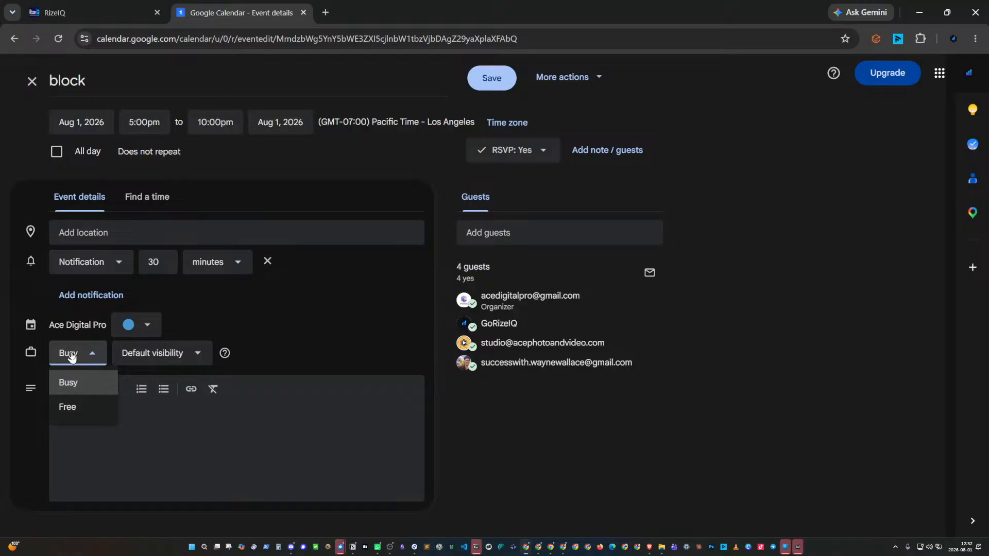
{"action": "left_click", "coordinate": [71, 354]}
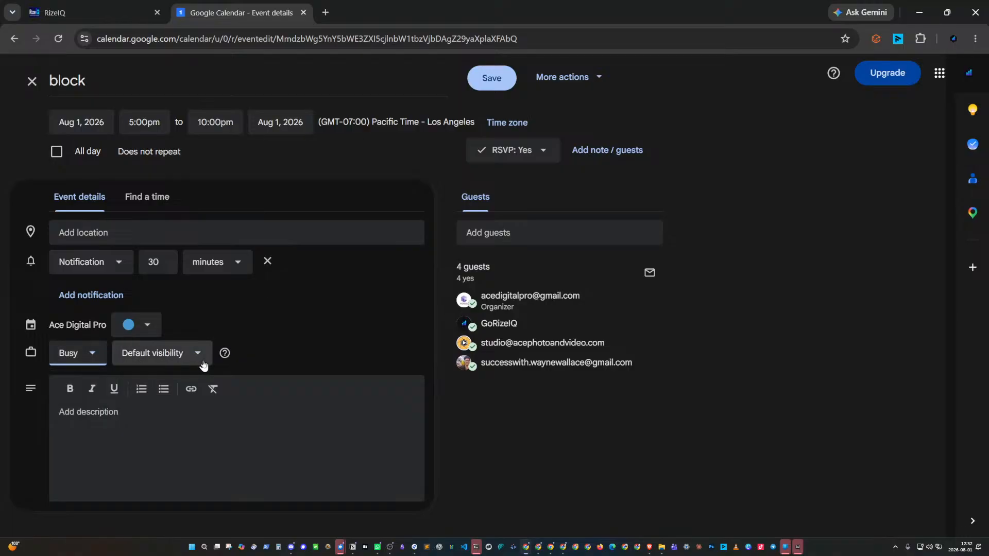
{"action": "left_click", "coordinate": [225, 353]}
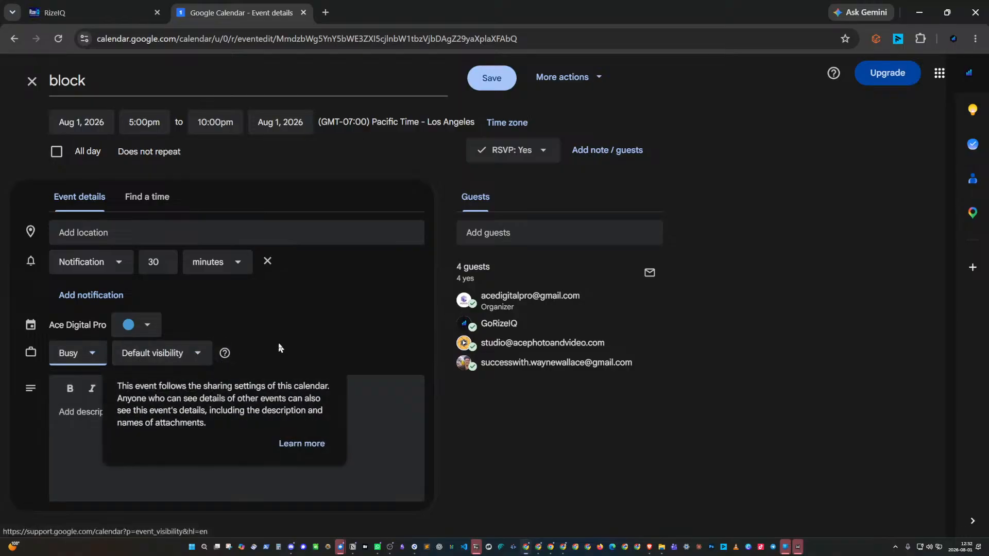
{"action": "left_click", "coordinate": [305, 328]}
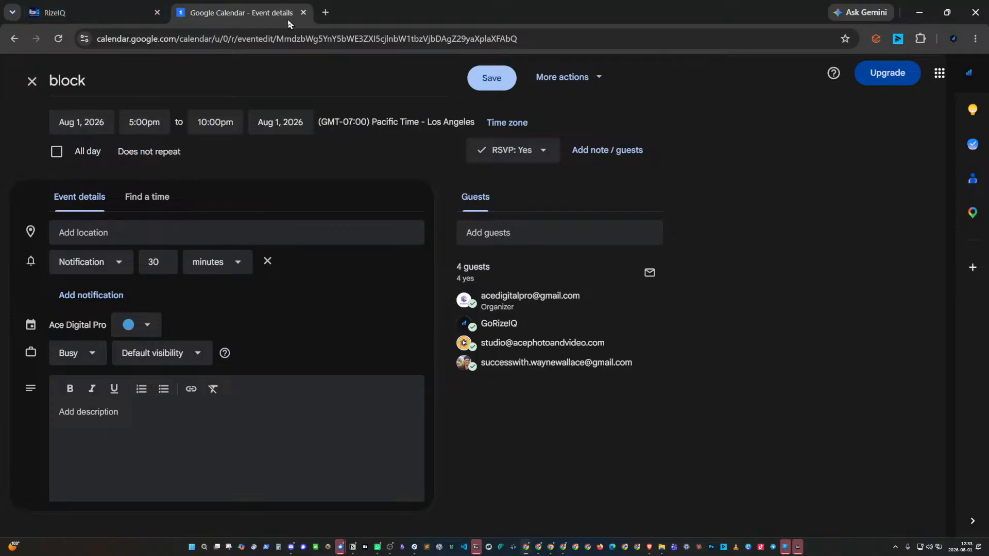
{"action": "left_click", "coordinate": [32, 83]}
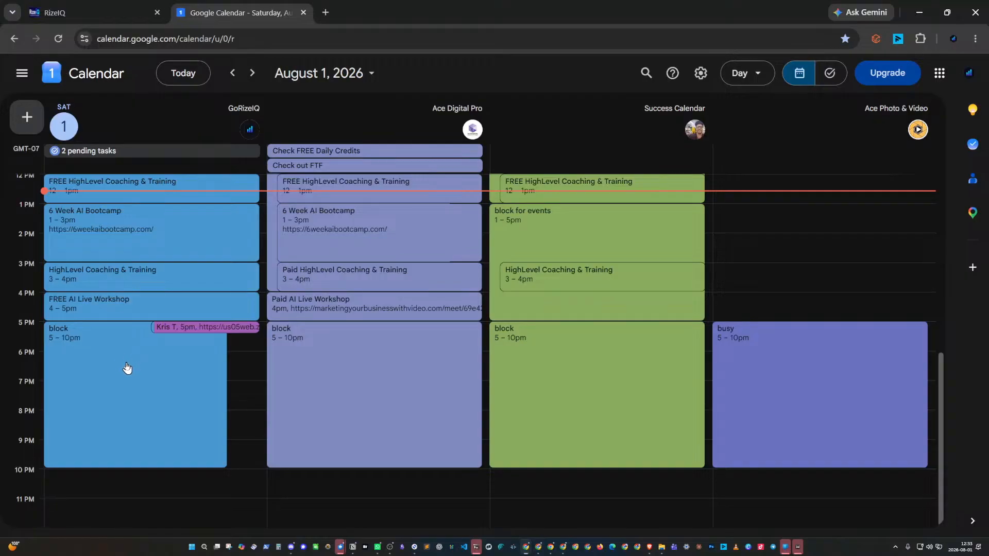
View the August 1 block event's summary again and return to the HighLevel availability schedule
{"action": "left_click", "coordinate": [97, 362]}
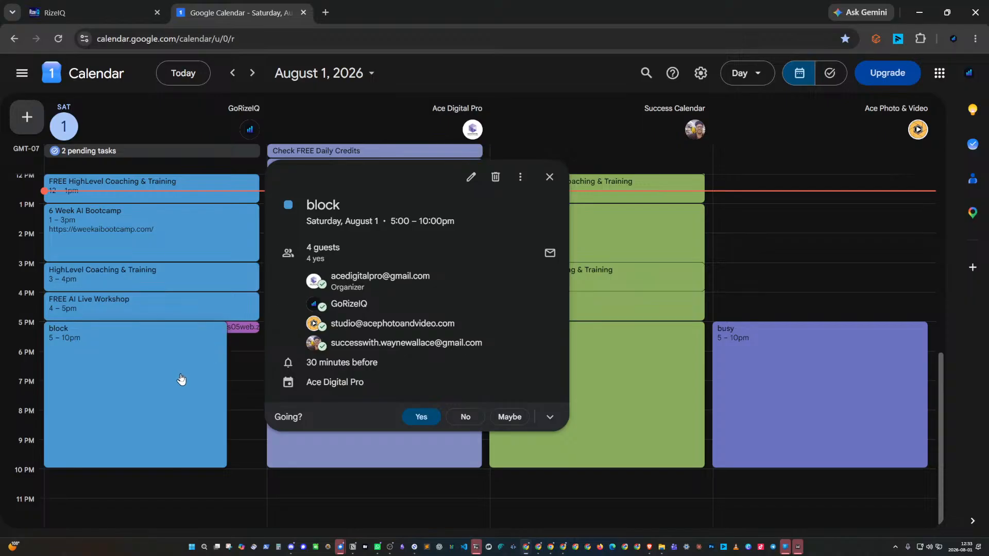
{"action": "key", "text": "Escape"}
{"action": "left_click", "coordinate": [76, 15]}
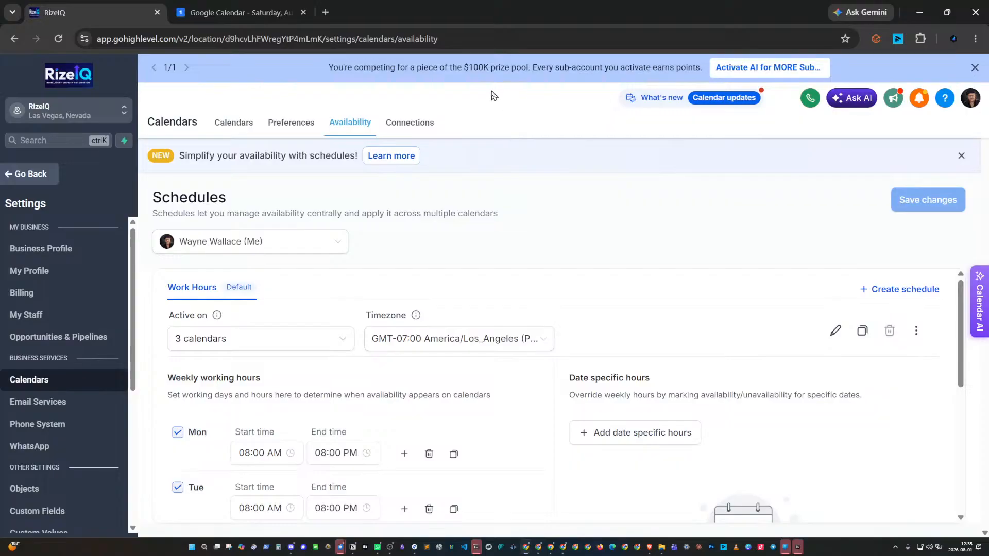
{"action": "mouse_move", "coordinate": [264, 14]}
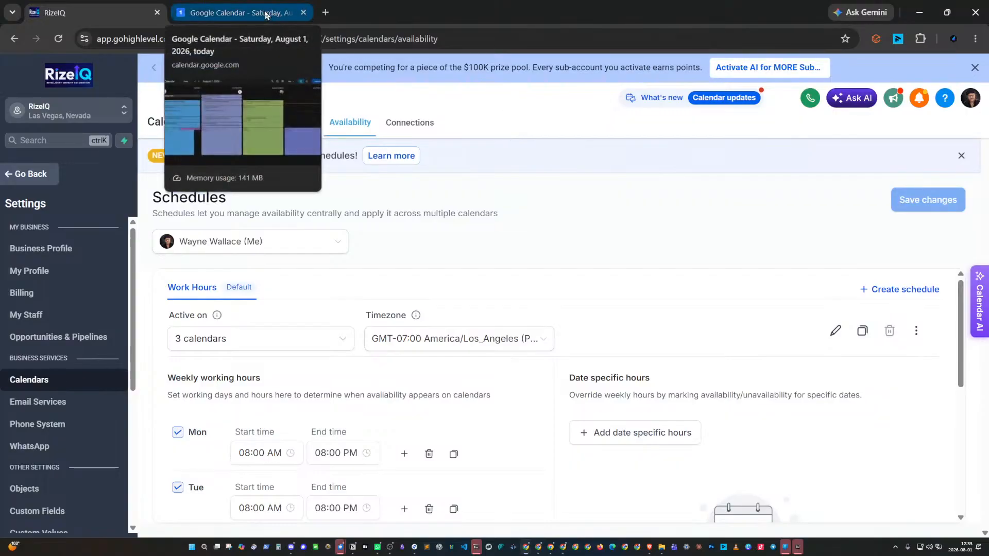
{"action": "left_click", "coordinate": [248, 15]}
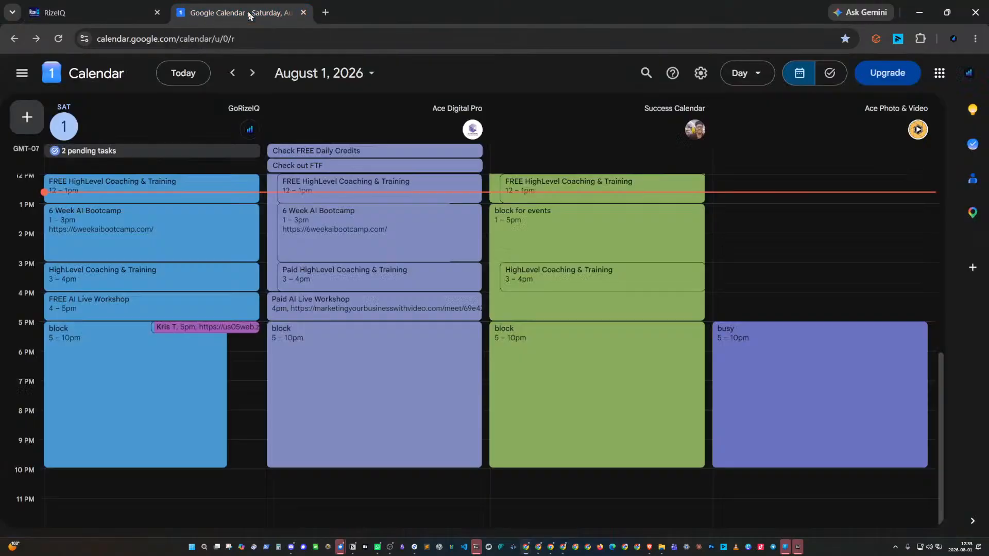
{"action": "left_click", "coordinate": [117, 18]}
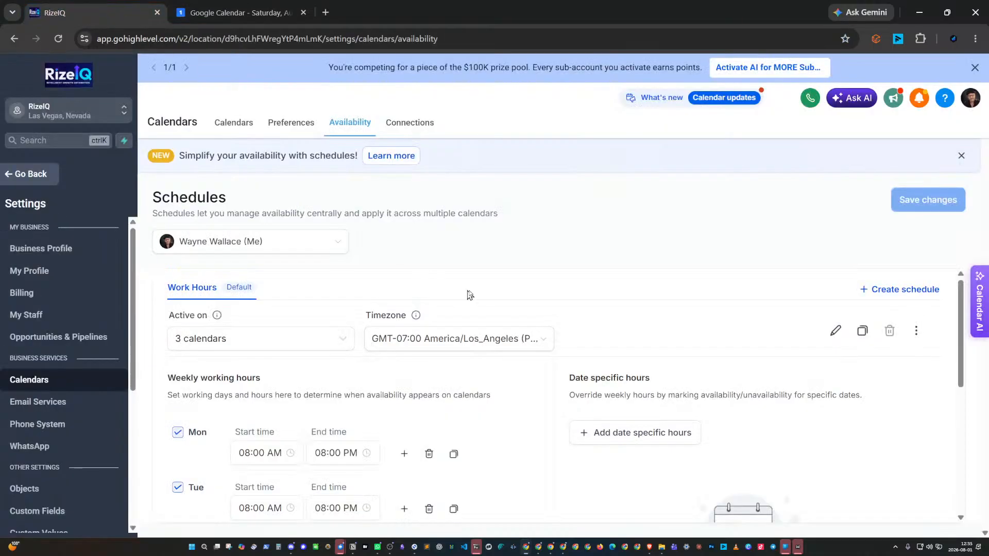
In the calendar connections, select Ace Digital Pro, Ace Photo & Video and Success Calendar as conflict calendars
{"action": "left_click", "coordinate": [401, 126]}
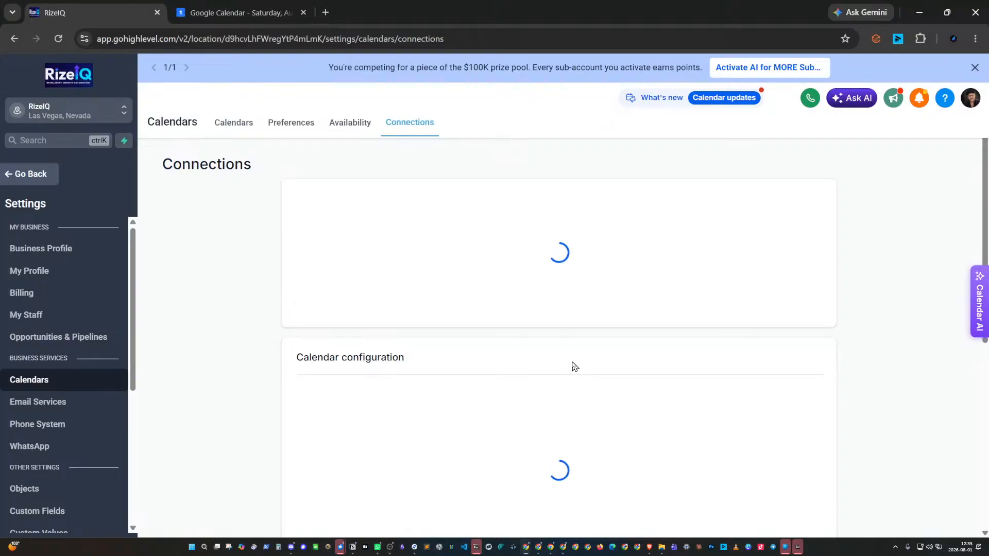
{"action": "scroll", "coordinate": [594, 368], "scroll_direction": "down", "scroll_amount": 1}
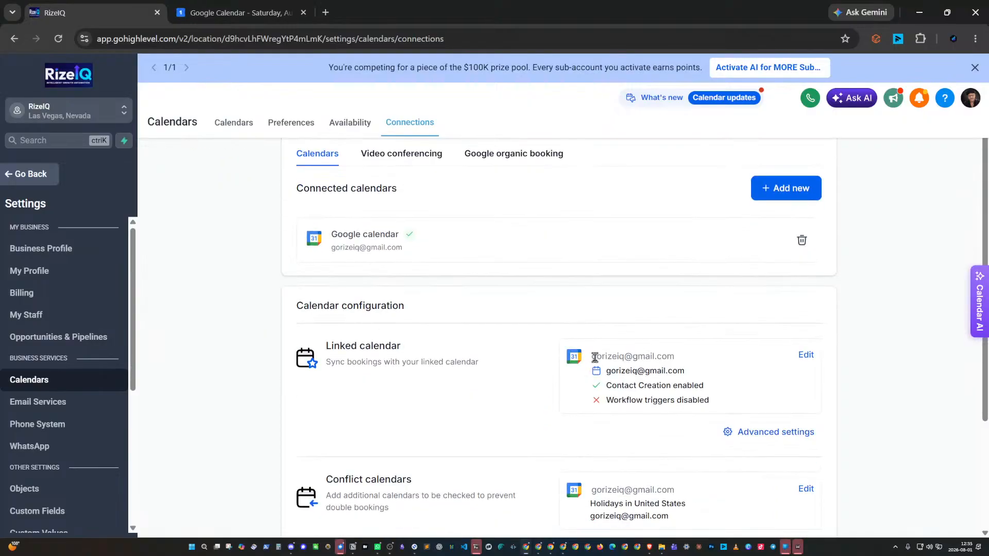
{"action": "scroll", "coordinate": [594, 355], "scroll_direction": "down", "scroll_amount": 3}
{"action": "left_click", "coordinate": [805, 316]}
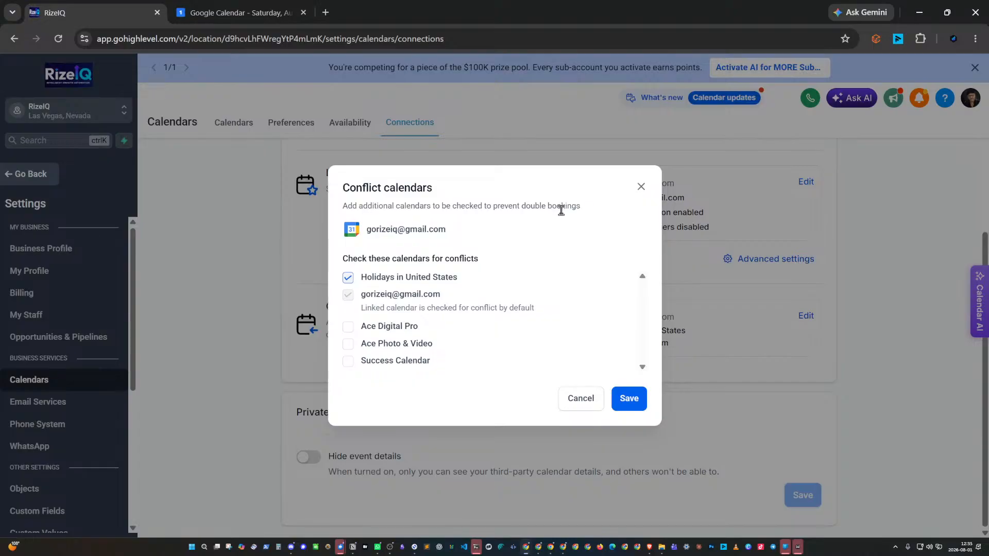
{"action": "left_click", "coordinate": [348, 330]}
{"action": "left_click", "coordinate": [349, 344]}
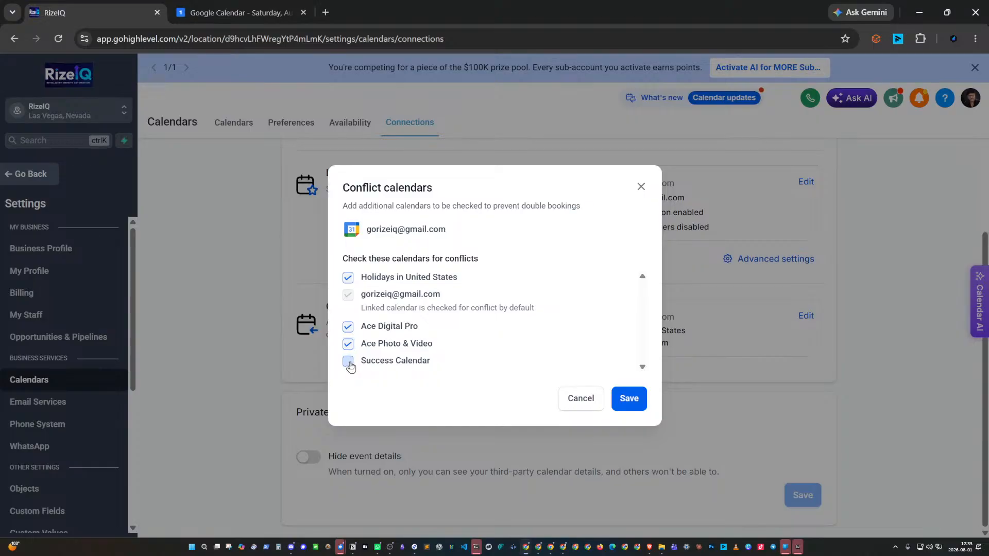
{"action": "left_click", "coordinate": [349, 362]}
Clear Ace Digital Pro, Ace Photo & Video and Success Calendar from the conflict check and cancel the dialog
{"action": "left_click", "coordinate": [347, 327]}
{"action": "left_click", "coordinate": [347, 344]}
{"action": "left_click", "coordinate": [347, 361]}
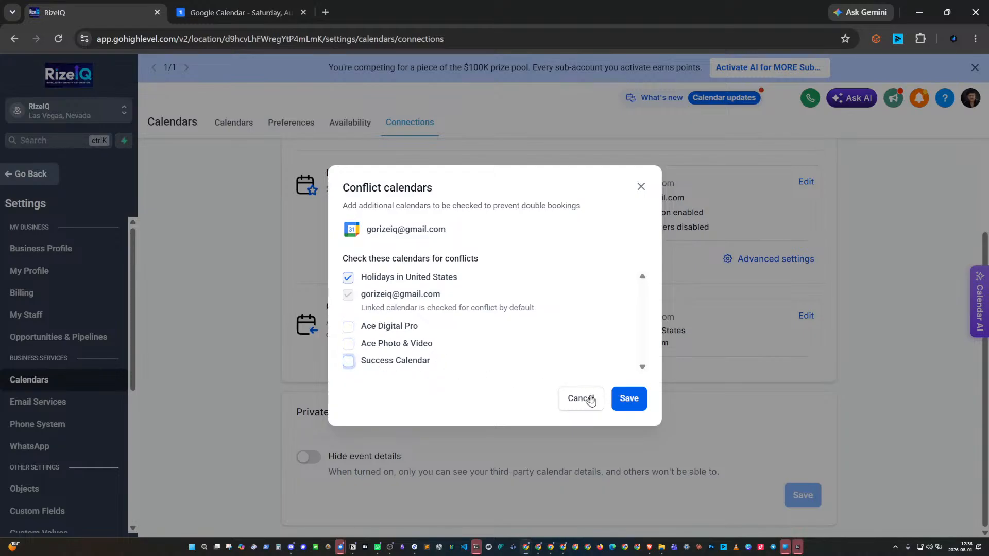
{"action": "left_click", "coordinate": [589, 400]}
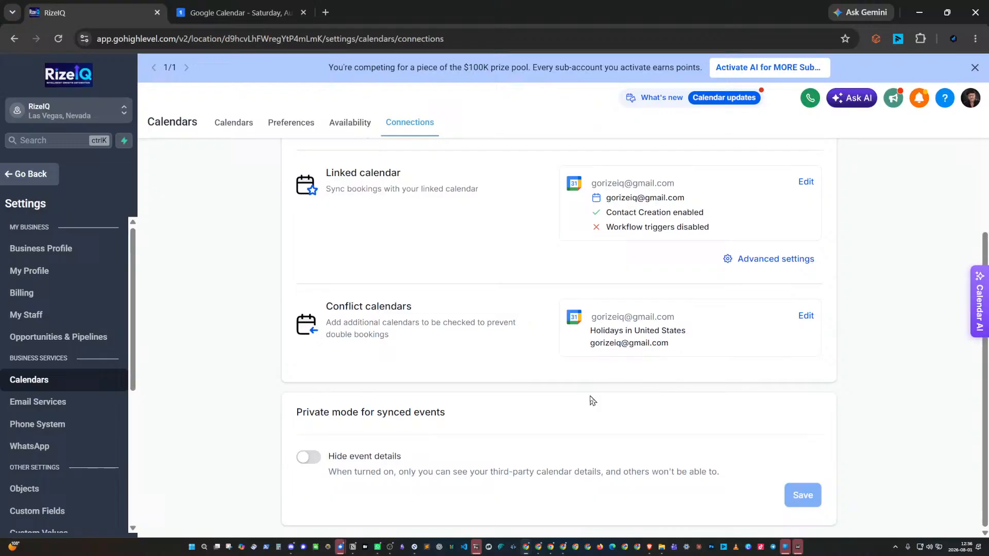
Switch to Google Calendar to compare the August 1 events across the four calendars
{"action": "left_click", "coordinate": [234, 16]}
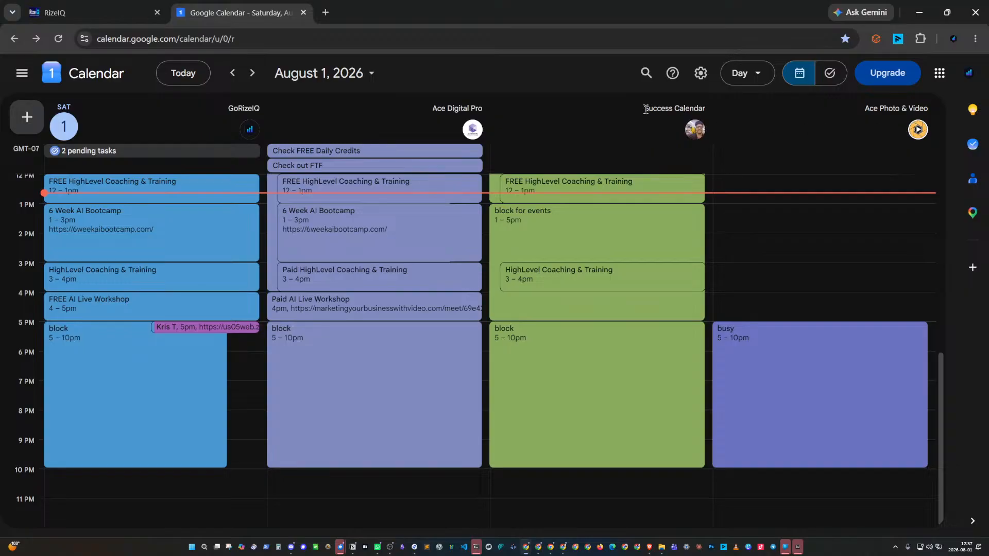
{"action": "left_click_drag", "start_coordinate": [645, 109], "coordinate": [702, 106]}
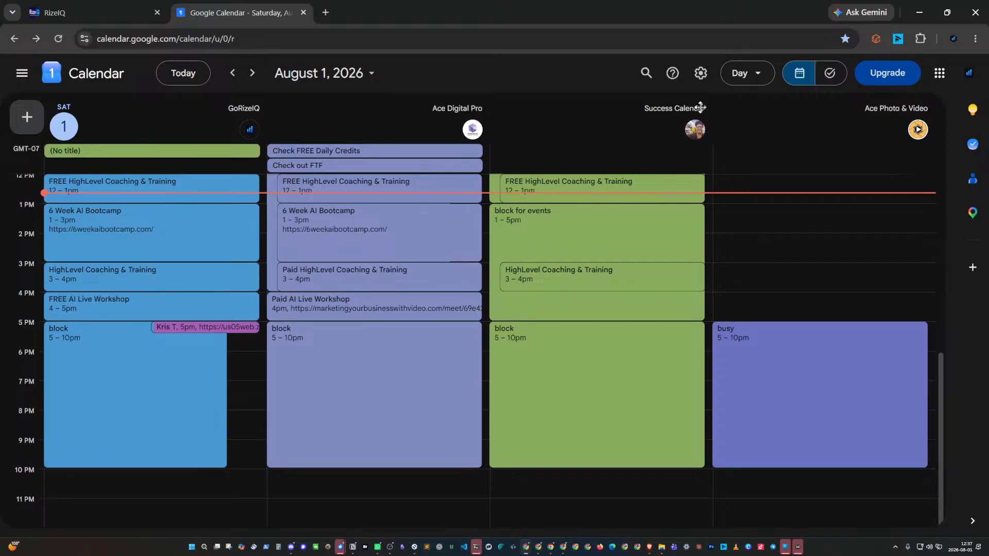
{"action": "left_click", "coordinate": [660, 109]}
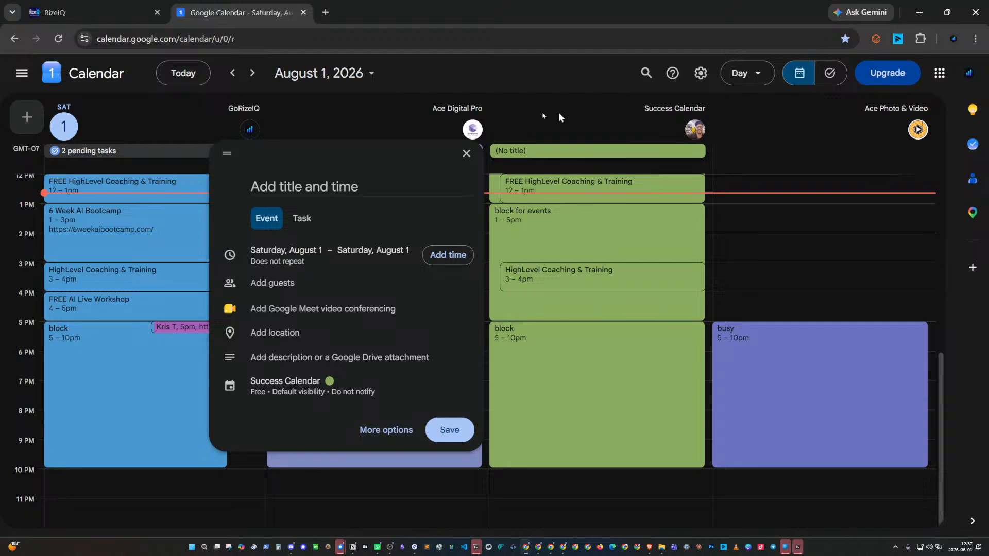
{"action": "left_click", "coordinate": [466, 153]}
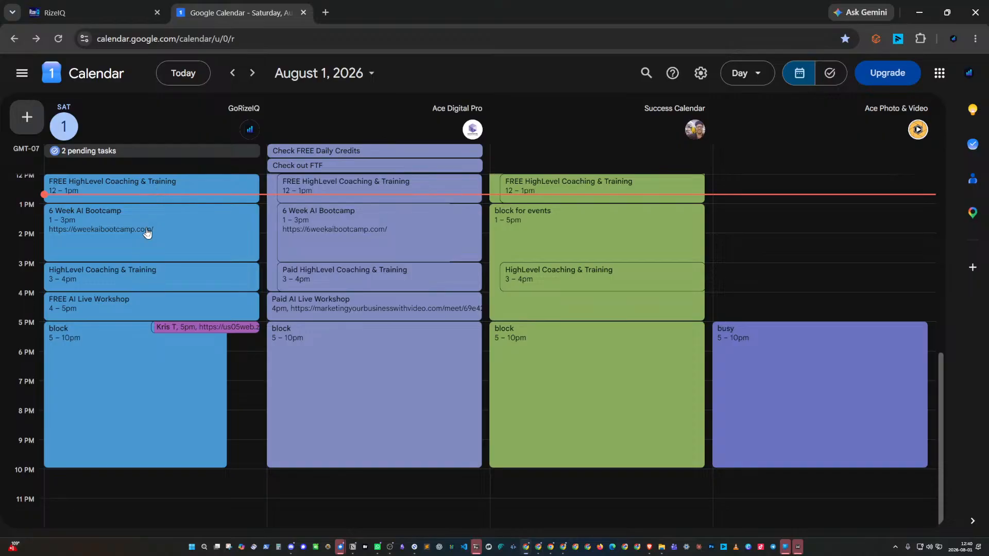
View the August 1 block event's details in Google Calendar, and review the Conflict calendars choices in HighLevel without saving
{"action": "left_click", "coordinate": [130, 358]}
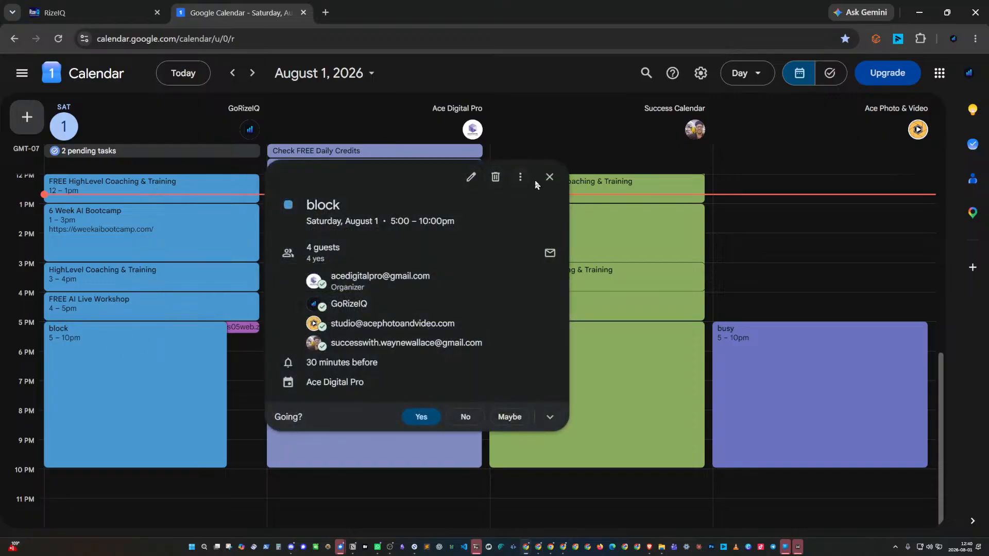
{"action": "left_click", "coordinate": [549, 177]}
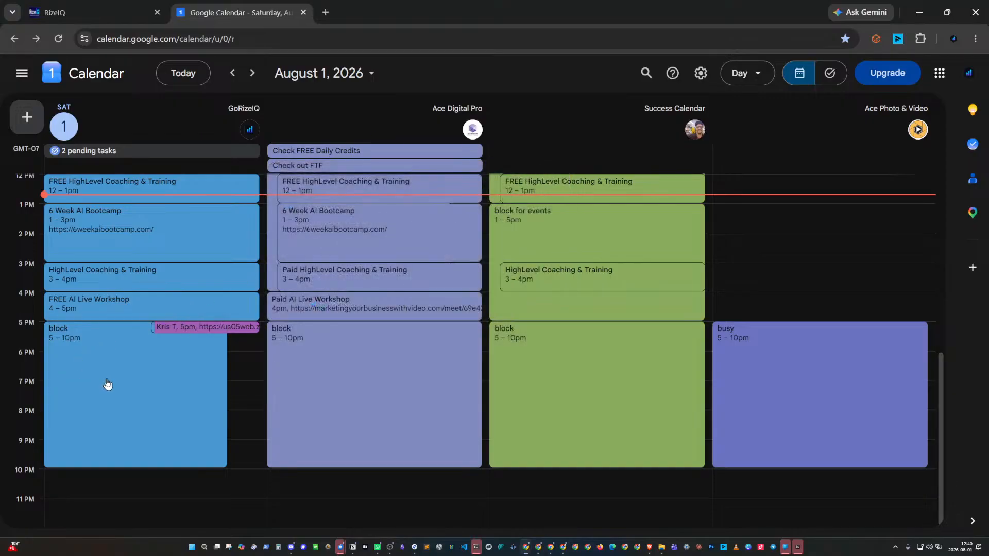
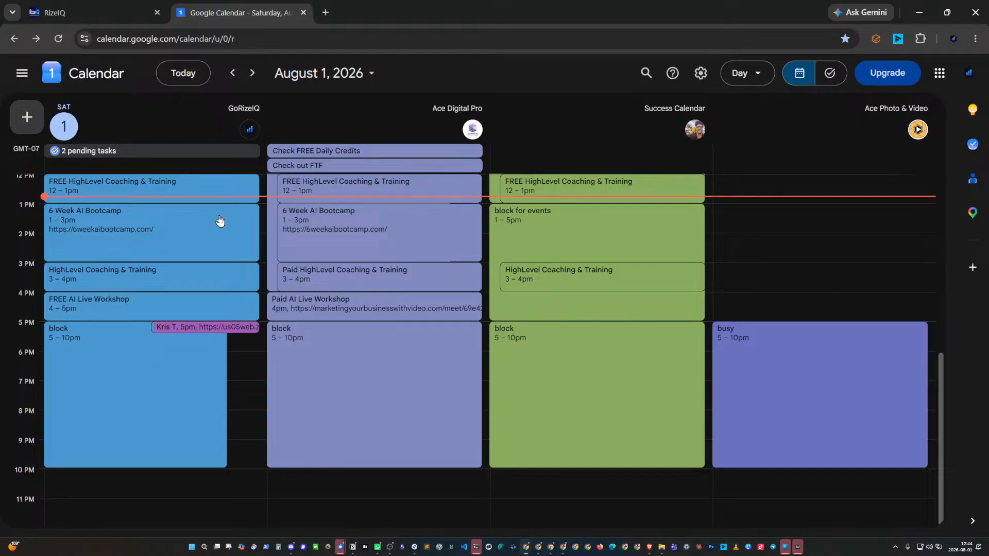
{"action": "left_click", "coordinate": [93, 21]}
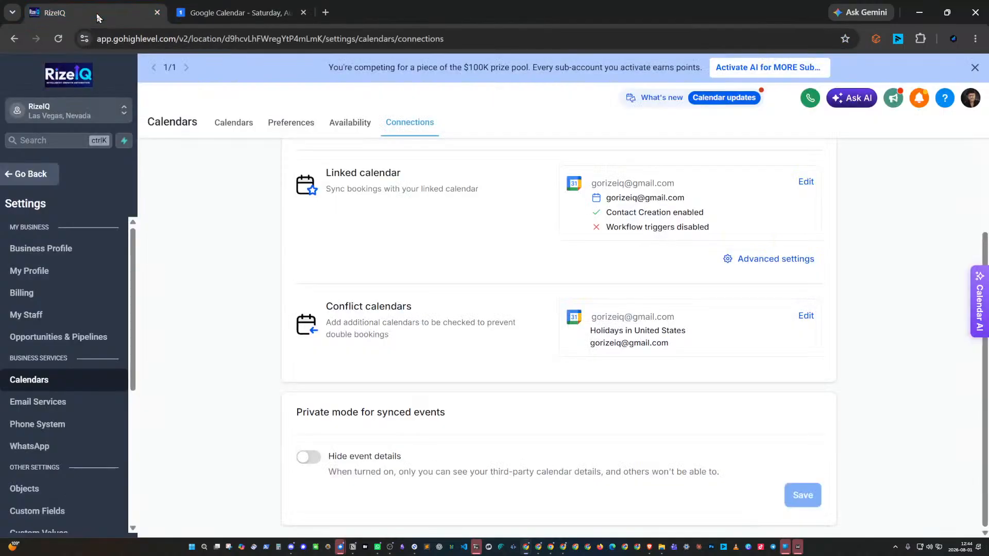
{"action": "left_click", "coordinate": [806, 315]}
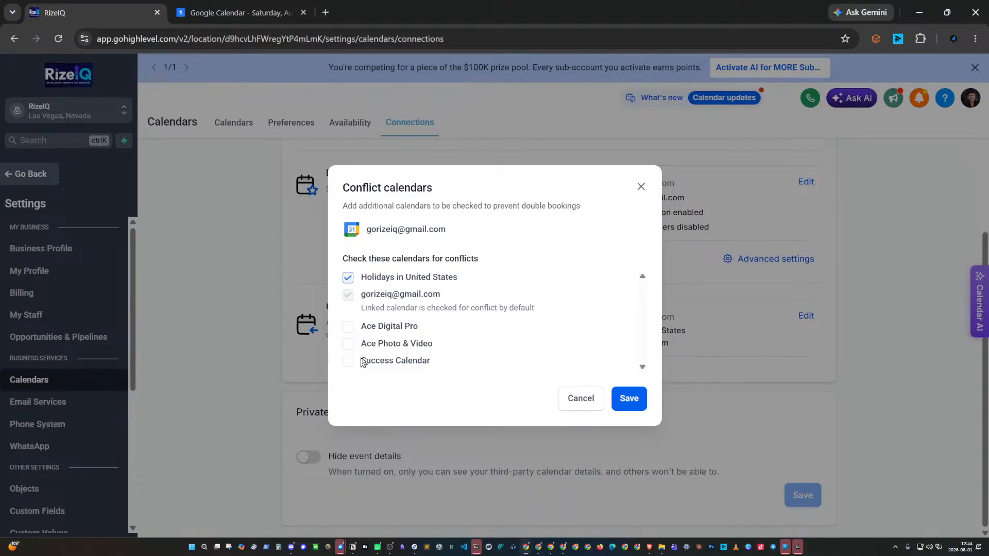
{"action": "left_click", "coordinate": [583, 401]}
Switch to Google Calendar and examine the daily events across all four calendars, going back from August 1 to July 28, 2026
{"action": "left_click", "coordinate": [242, 12]}
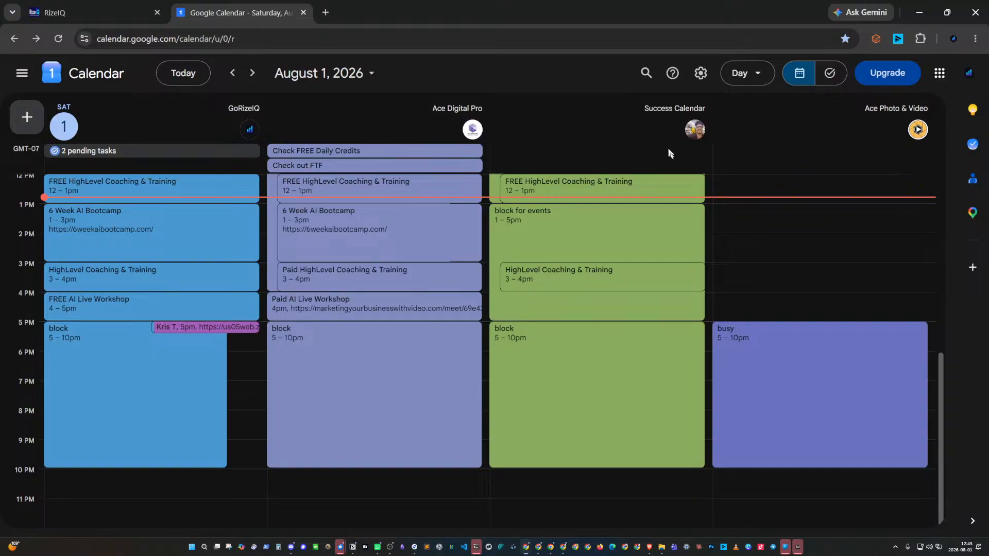
{"action": "left_click", "coordinate": [232, 74]}
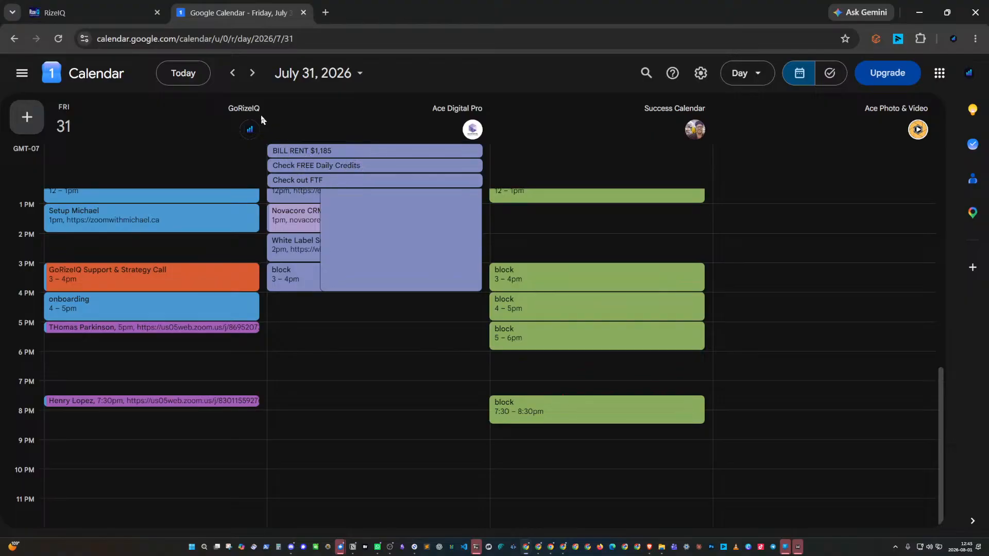
{"action": "left_click", "coordinate": [233, 74]}
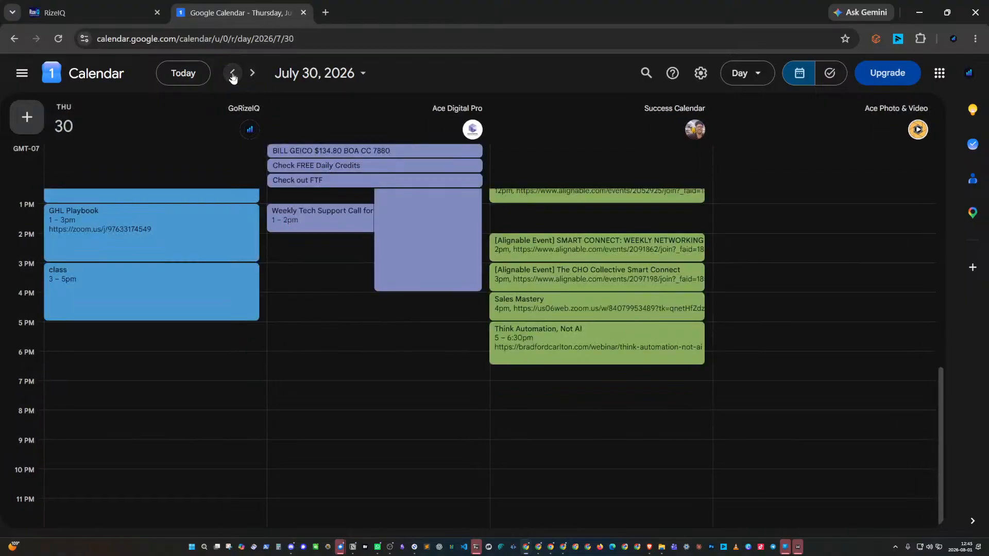
{"action": "left_click", "coordinate": [232, 74]}
{"action": "scroll", "coordinate": [307, 191], "scroll_direction": "up", "scroll_amount": 6}
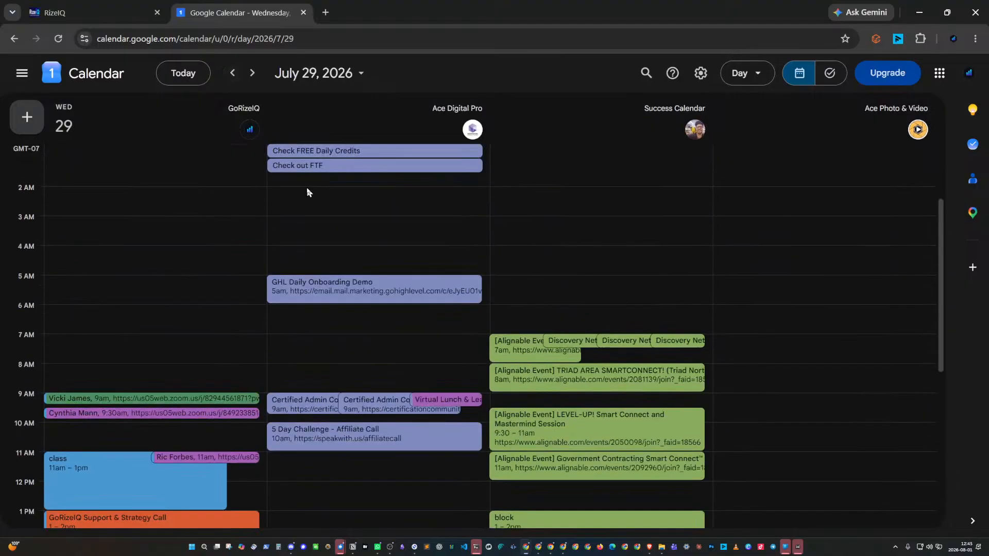
{"action": "scroll", "coordinate": [310, 192], "scroll_direction": "down", "scroll_amount": 3}
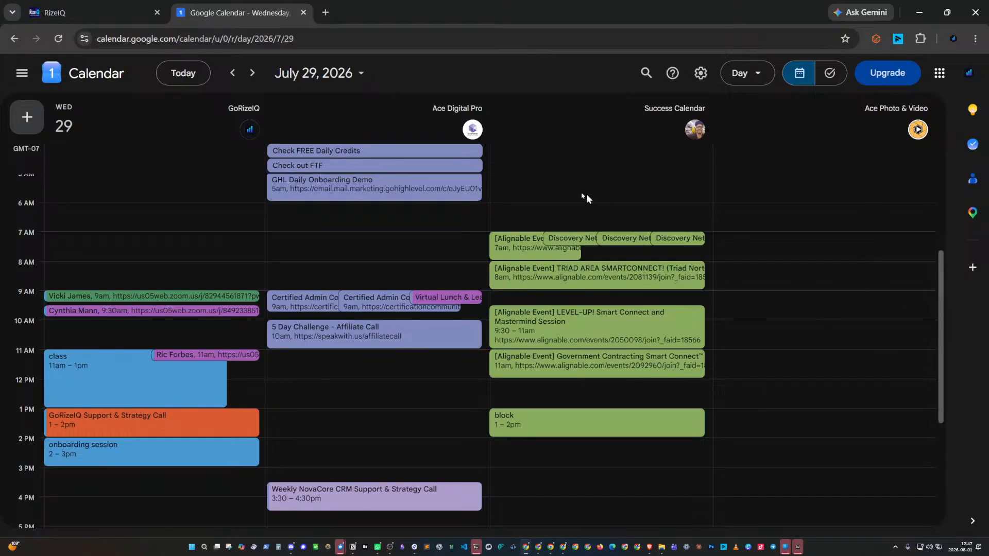
{"action": "left_click", "coordinate": [233, 74]}
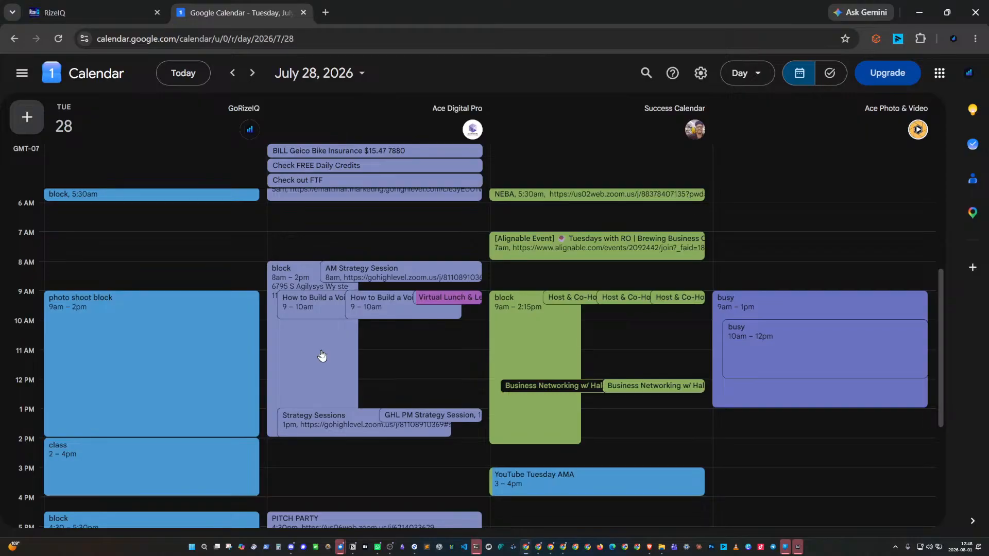
Create an event titled "block" from 6:00am to 9:00am on July 28, 2026 in the GoRizeIQ calendar
{"action": "left_click_drag", "start_coordinate": [159, 224], "coordinate": [145, 287]}
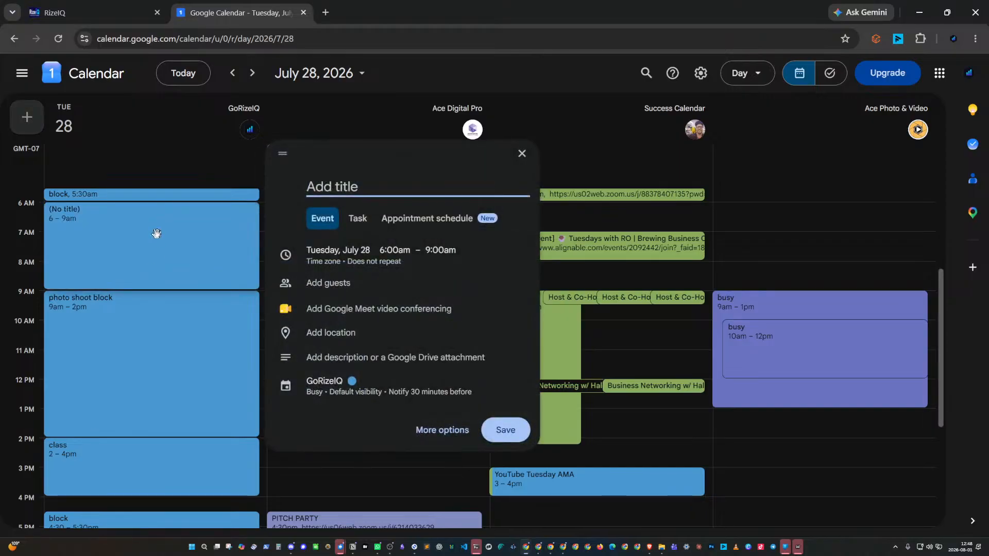
{"action": "type", "text": "block"}
{"action": "key", "text": "Return"}
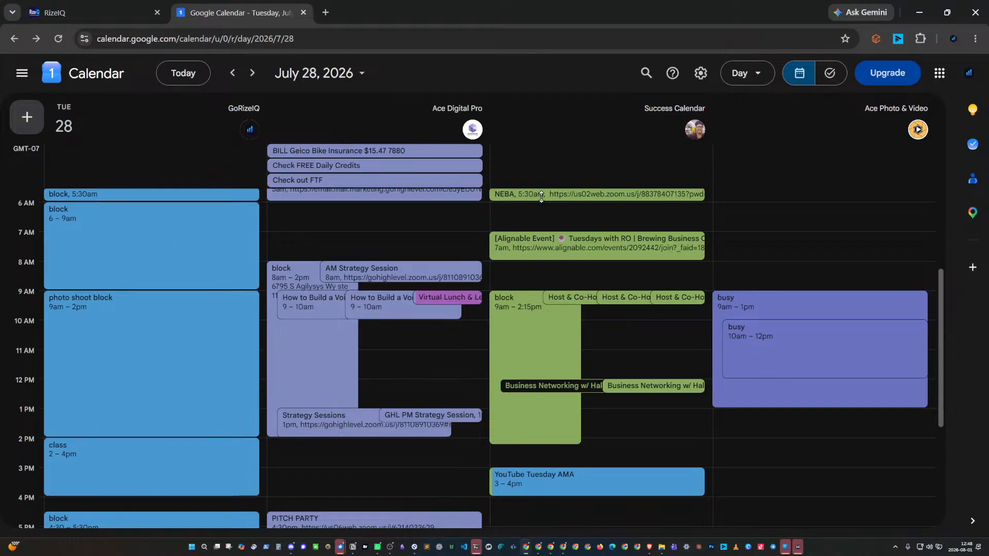
Create an event titled "block" from 6:00am to 8:45am on July 28, 2026 in the Success Calendar
{"action": "left_click_drag", "start_coordinate": [537, 203], "coordinate": [530, 278]}
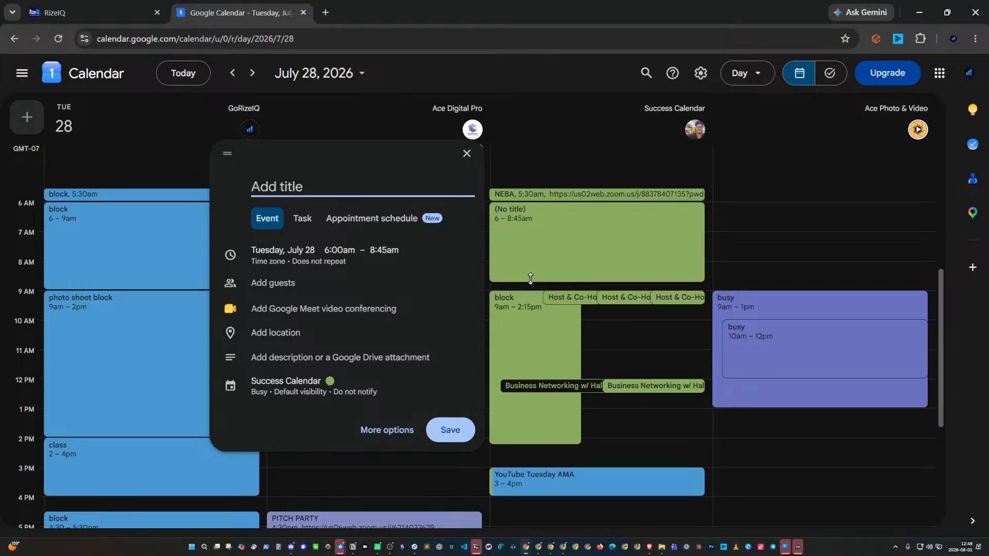
{"action": "type", "text": "block"}
{"action": "key", "text": "Return"}
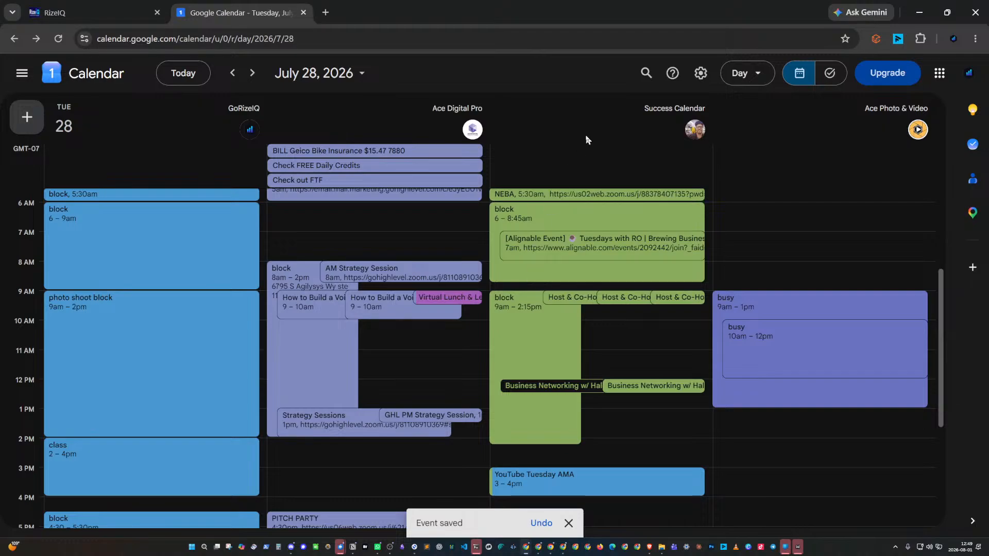
View the calendars' combined events for the whole week, and return to the day view of July 28
{"action": "left_click", "coordinate": [747, 76]}
{"action": "left_click", "coordinate": [734, 128]}
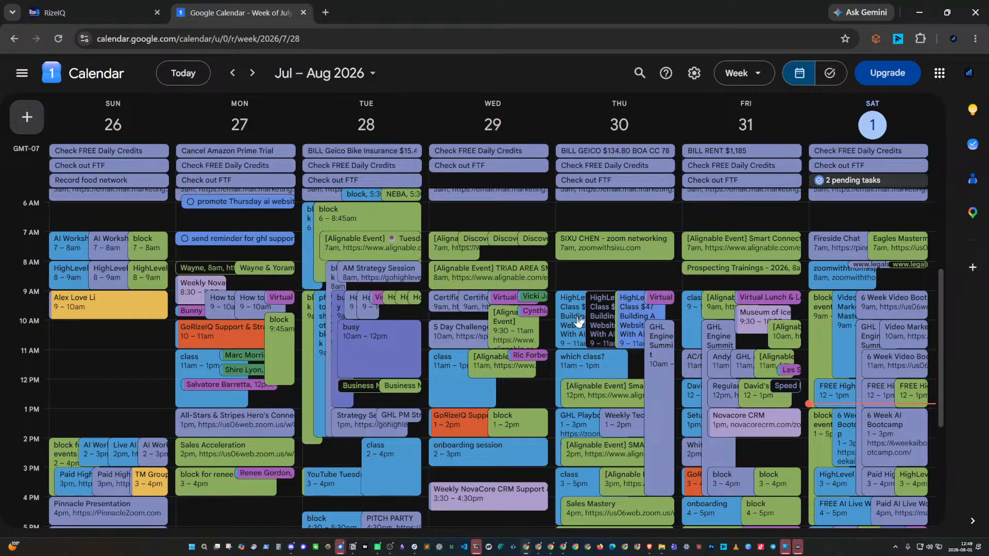
{"action": "left_click", "coordinate": [737, 78]}
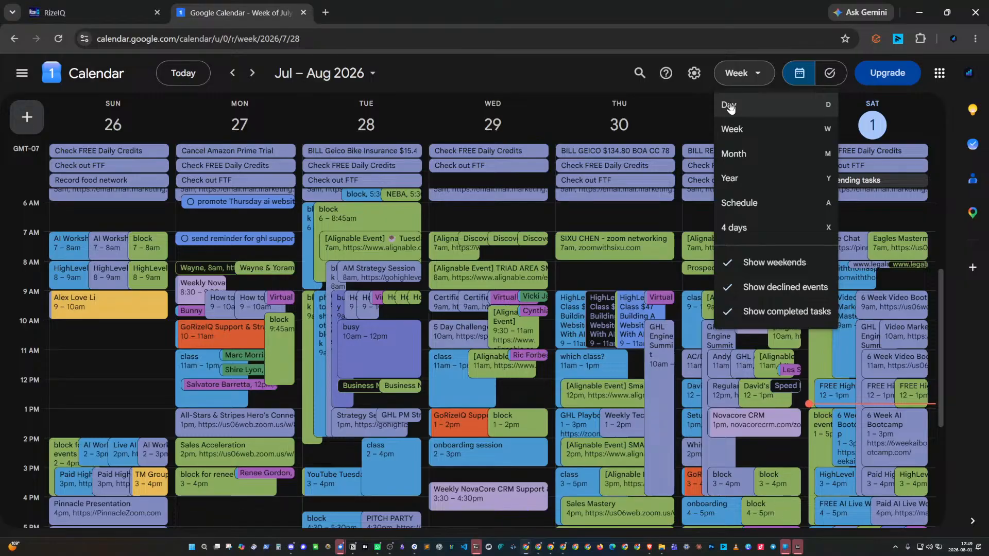
{"action": "left_click", "coordinate": [729, 106]}
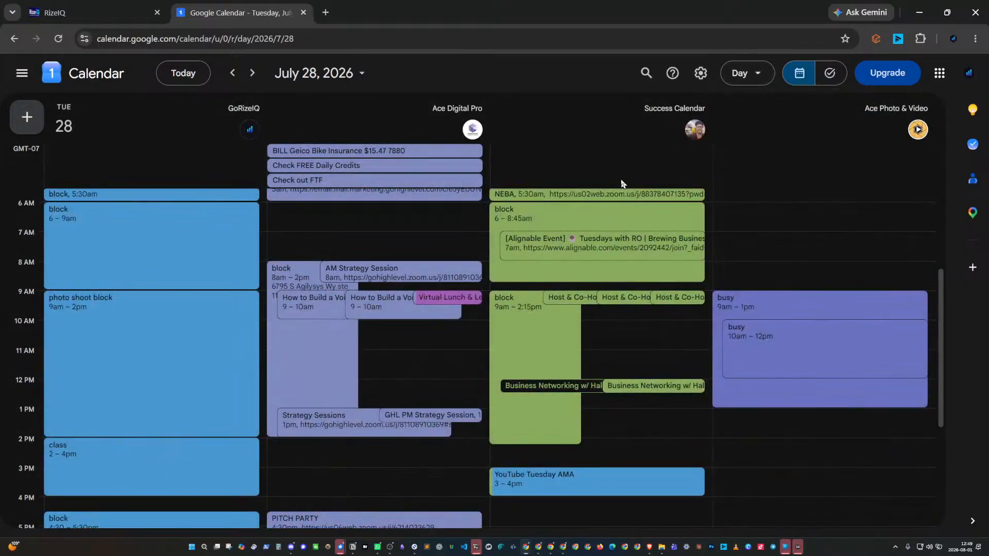
Try making the GoRizeIQ 6–9am block an all-day event from Jul 28 to Jul 31, 2026, and discard the changes
{"action": "left_click", "coordinate": [187, 235]}
{"action": "left_click", "coordinate": [447, 220]}
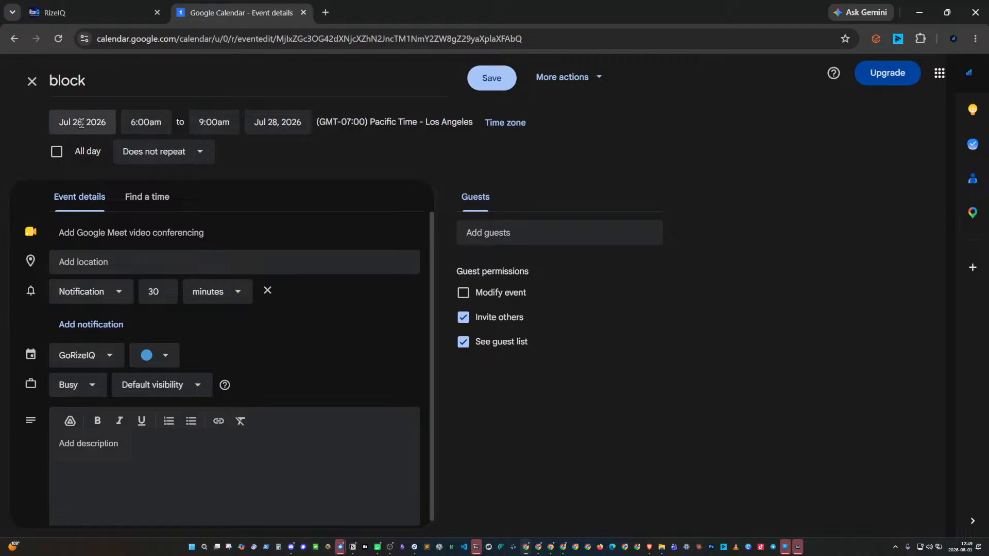
{"action": "left_click", "coordinate": [277, 122]}
{"action": "left_click", "coordinate": [375, 258]}
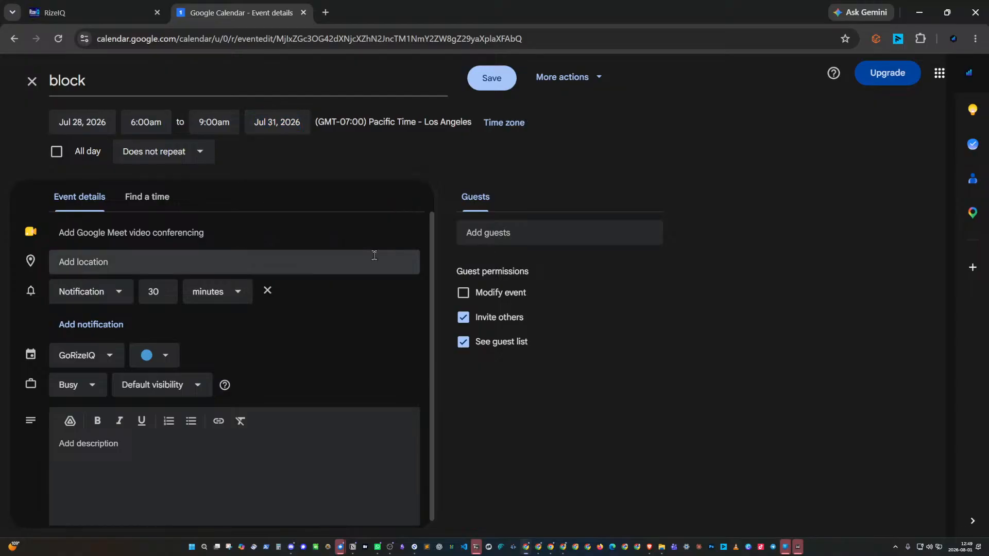
{"action": "left_click", "coordinate": [55, 155]}
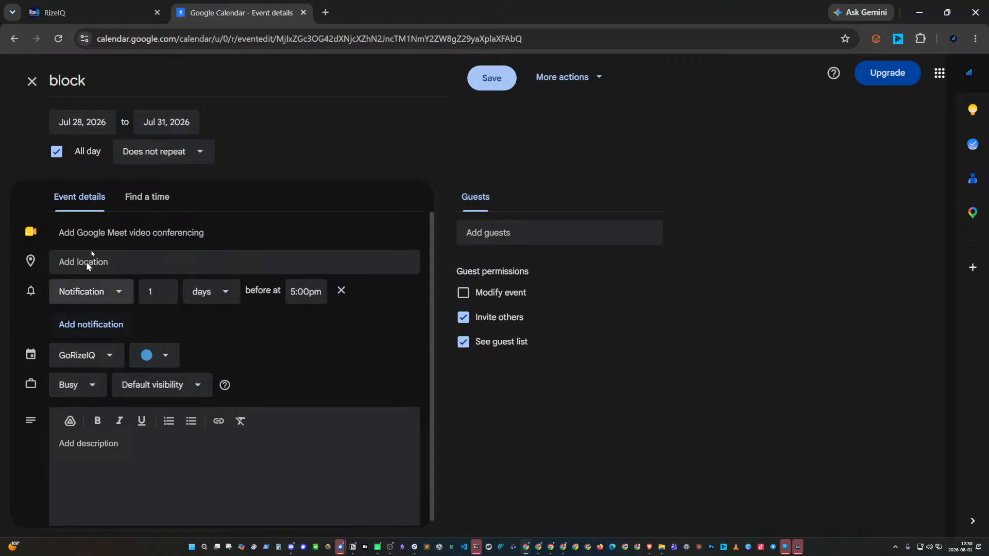
{"action": "left_click", "coordinate": [34, 83]}
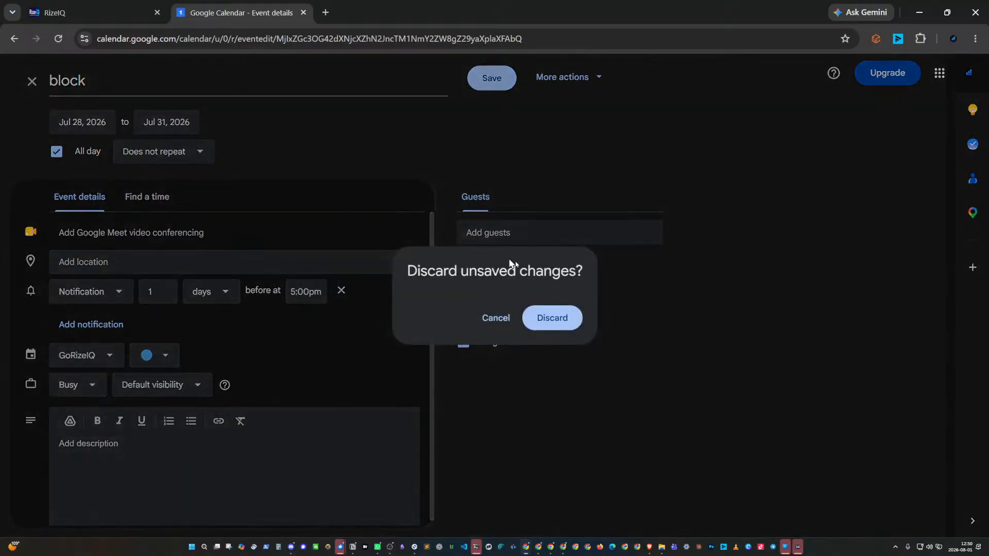
{"action": "left_click", "coordinate": [550, 316]}
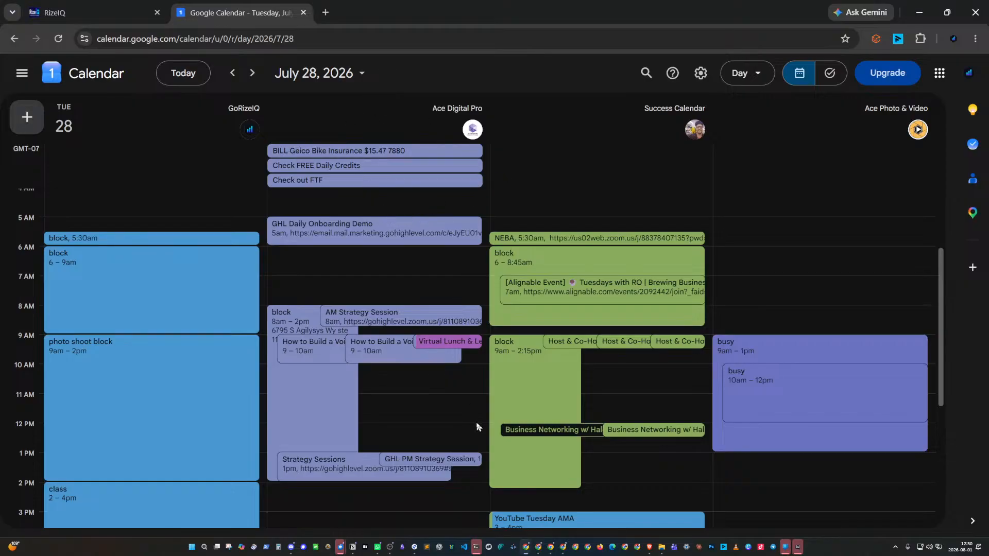
Switch to the Ace Photo & Video Chrome profile, restore its previous pages and show its Google Calendar
{"action": "mouse_move", "coordinate": [550, 552]}
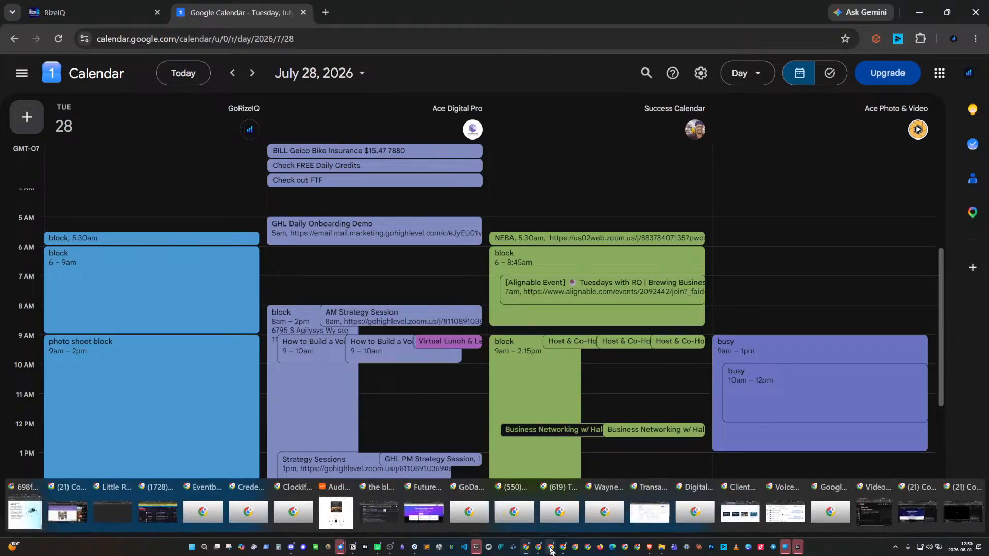
{"action": "left_click", "coordinate": [576, 548]}
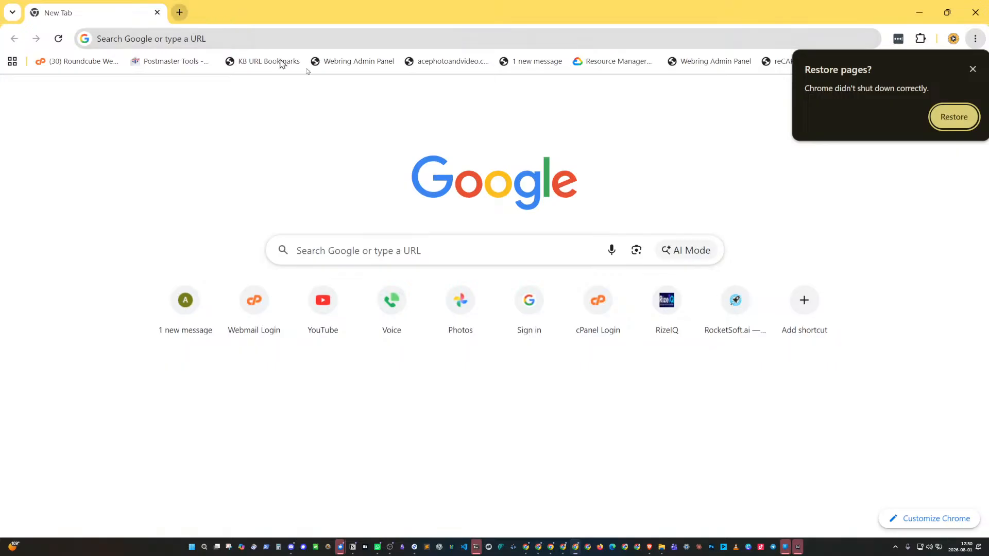
{"action": "left_click", "coordinate": [954, 117]}
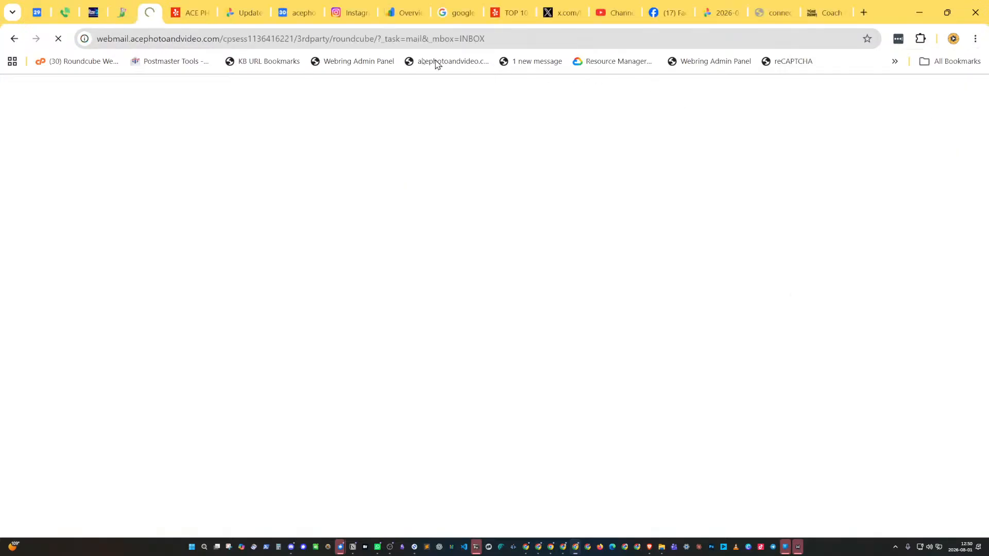
{"action": "left_click", "coordinate": [40, 16]}
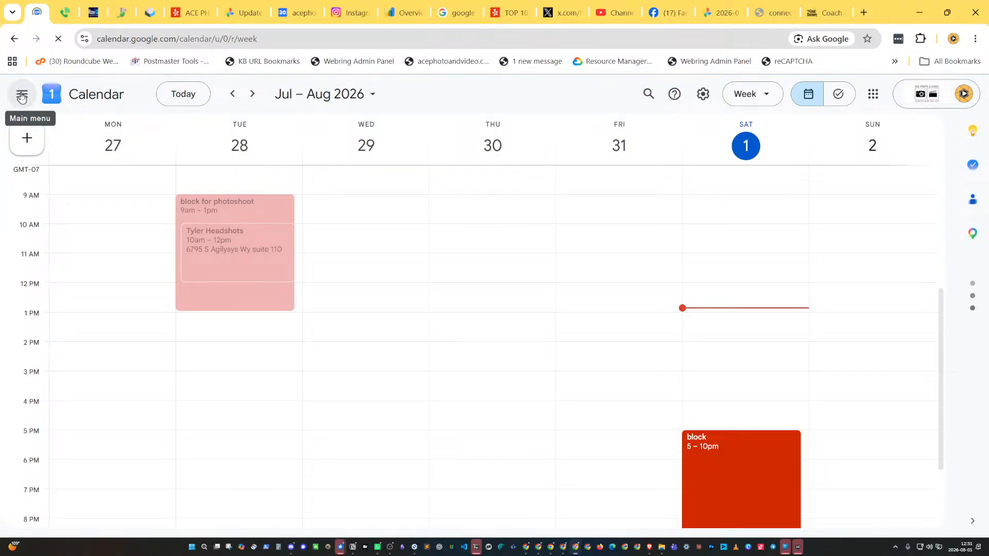
Open the settings and sharing page of the Ace Photo & Video calendar
{"action": "left_click", "coordinate": [21, 97]}
{"action": "scroll", "coordinate": [105, 410], "scroll_direction": "down", "scroll_amount": 2}
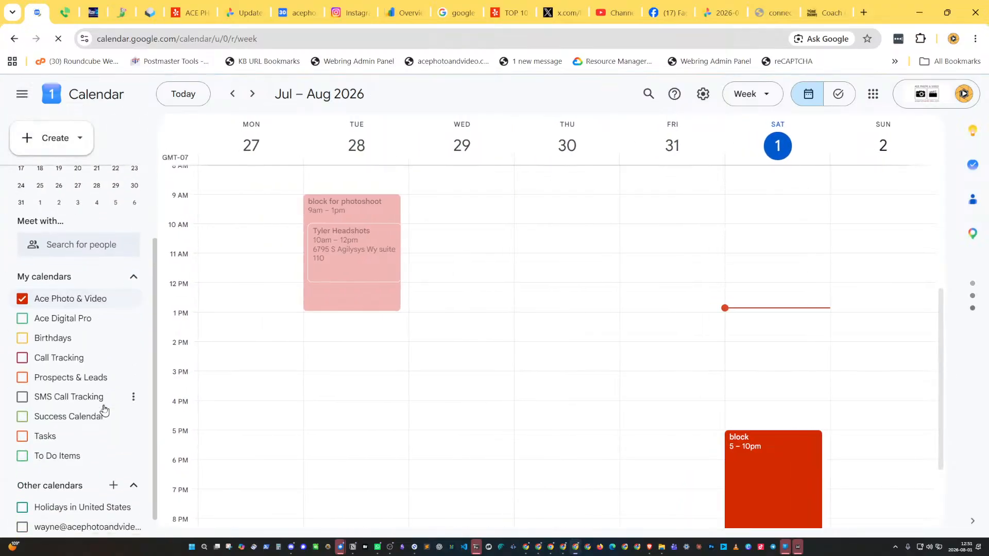
{"action": "scroll", "coordinate": [104, 407], "scroll_direction": "down", "scroll_amount": 1}
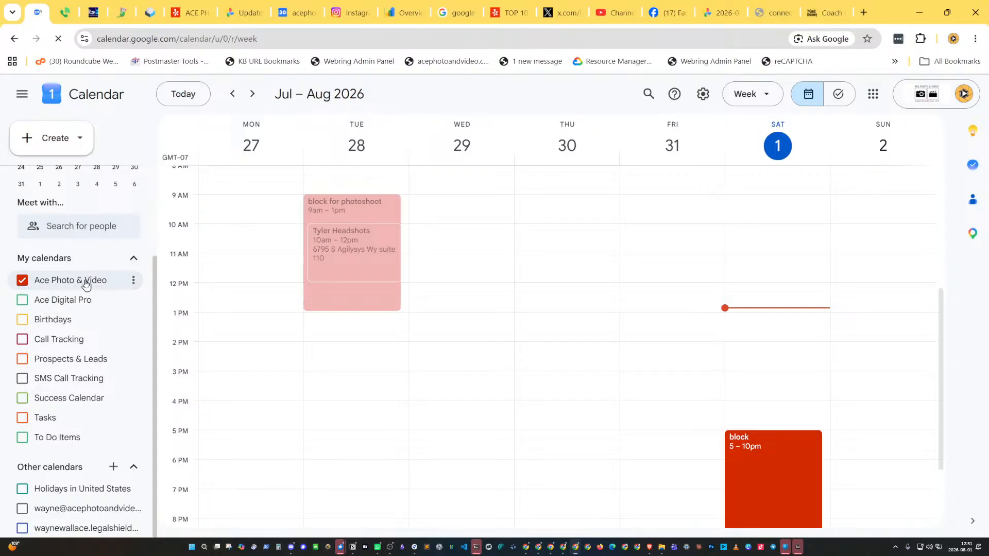
{"action": "left_click", "coordinate": [133, 280]}
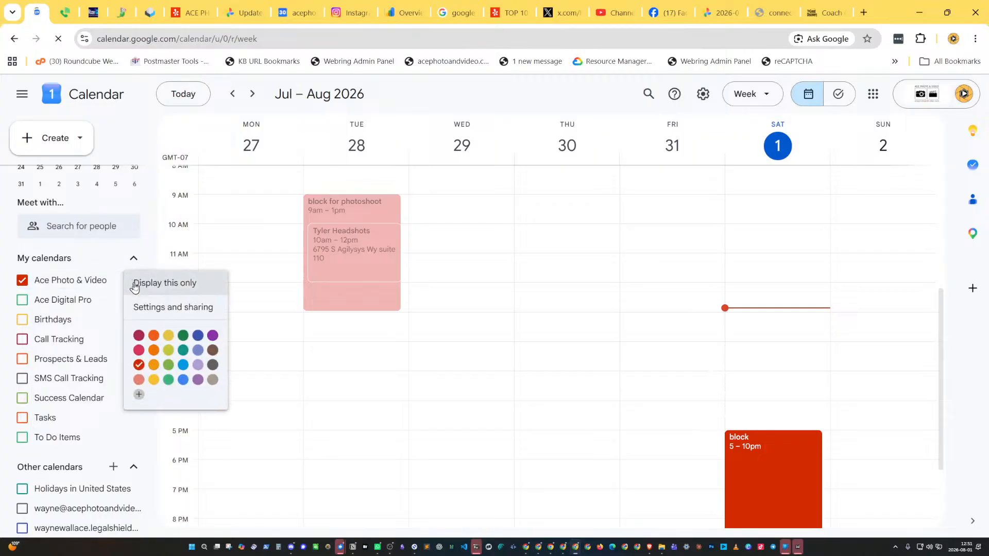
{"action": "left_click", "coordinate": [149, 307]}
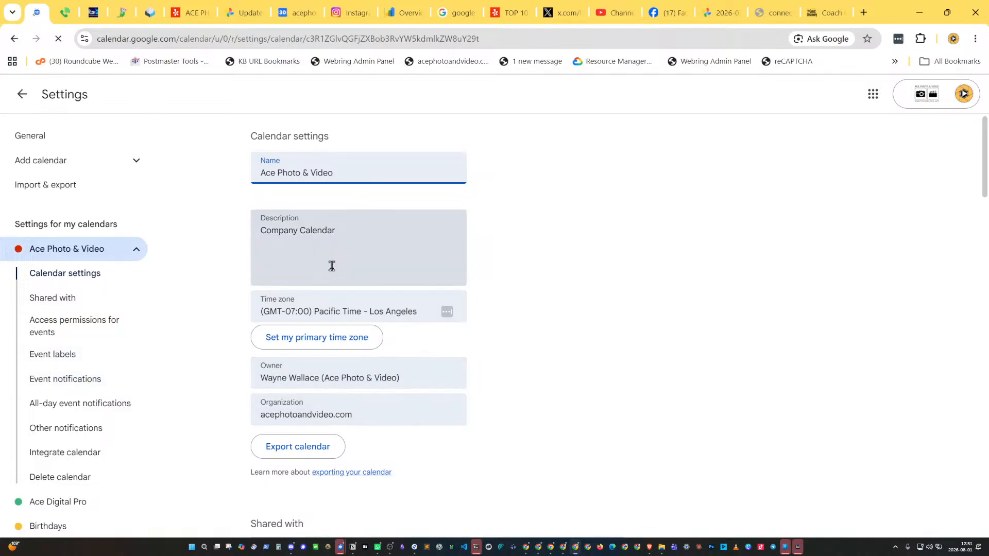
Review who the Ace Photo & Video calendar is shared with and the permission options for the GoRizeIQ account, without changing them
{"action": "scroll", "coordinate": [378, 319], "scroll_direction": "down", "scroll_amount": 2}
{"action": "scroll", "coordinate": [378, 319], "scroll_direction": "down", "scroll_amount": 6}
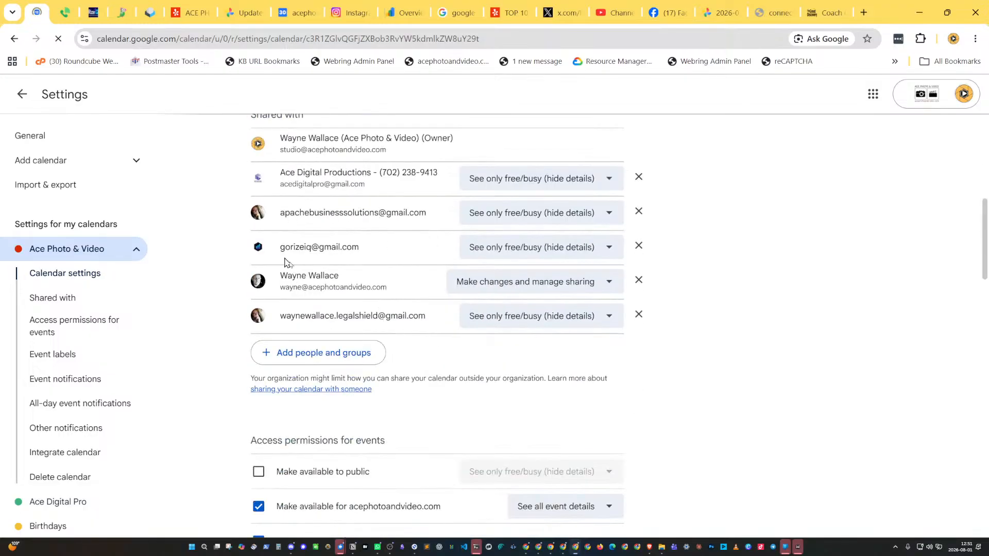
{"action": "scroll", "coordinate": [312, 199], "scroll_direction": "up", "scroll_amount": 2}
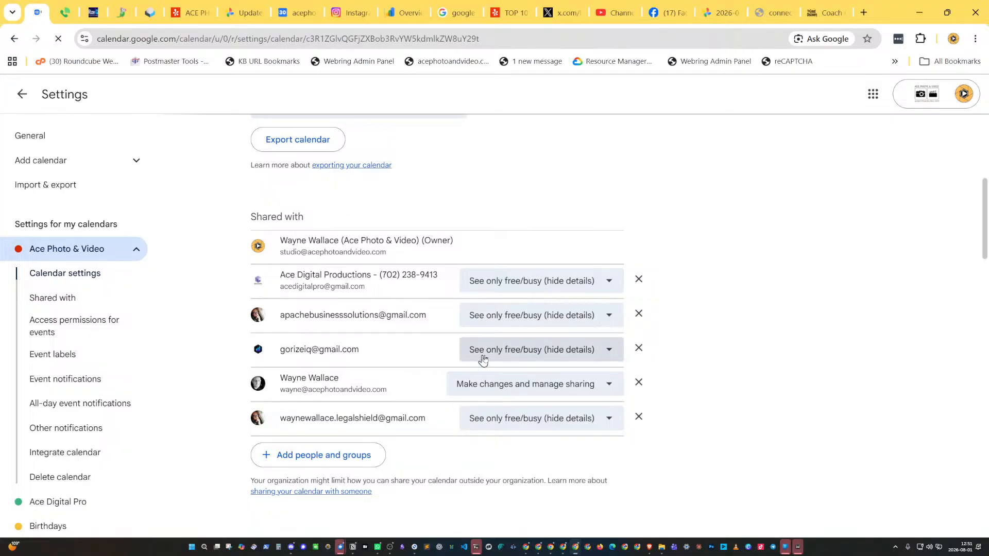
{"action": "left_click", "coordinate": [536, 354]}
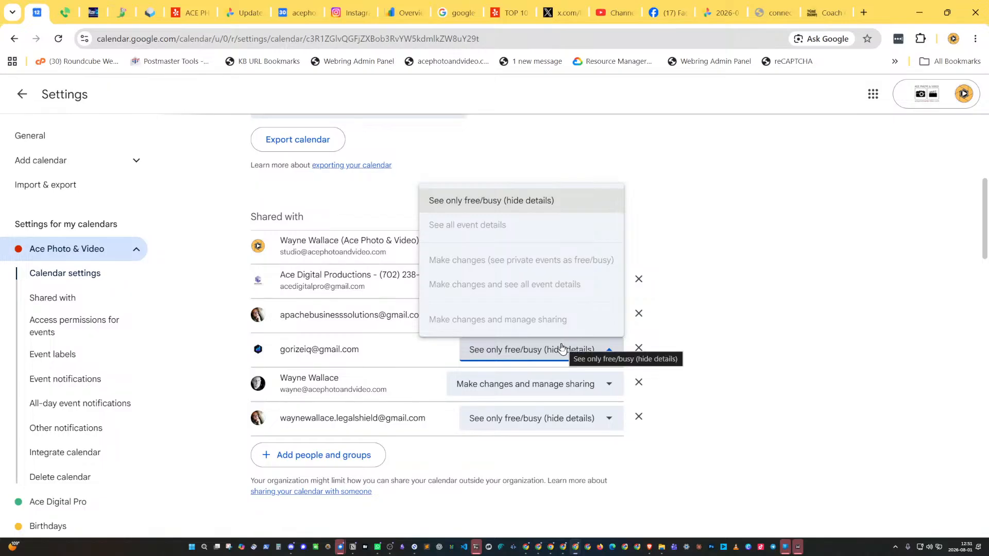
{"action": "left_click", "coordinate": [399, 353]}
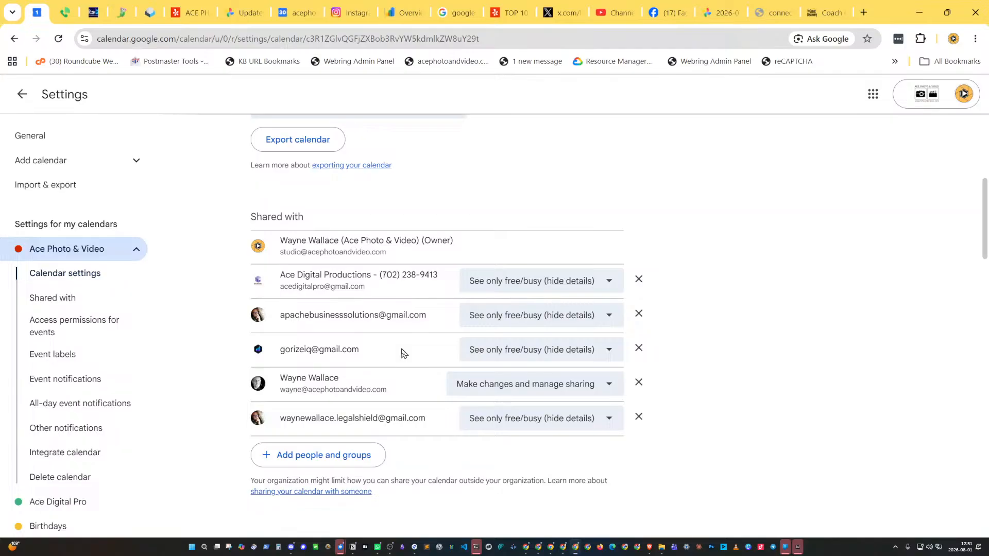
{"action": "left_click", "coordinate": [483, 353]}
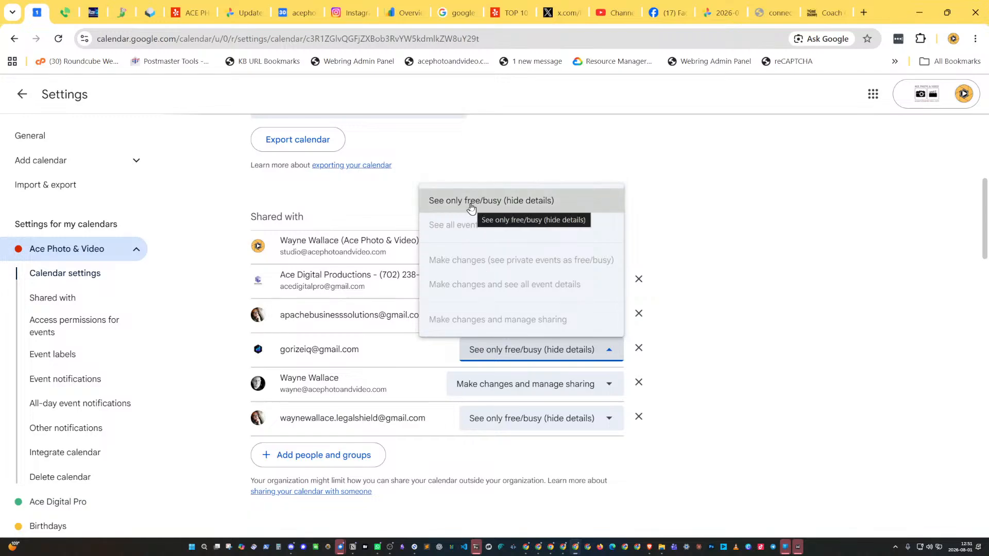
{"action": "left_click", "coordinate": [675, 213]}
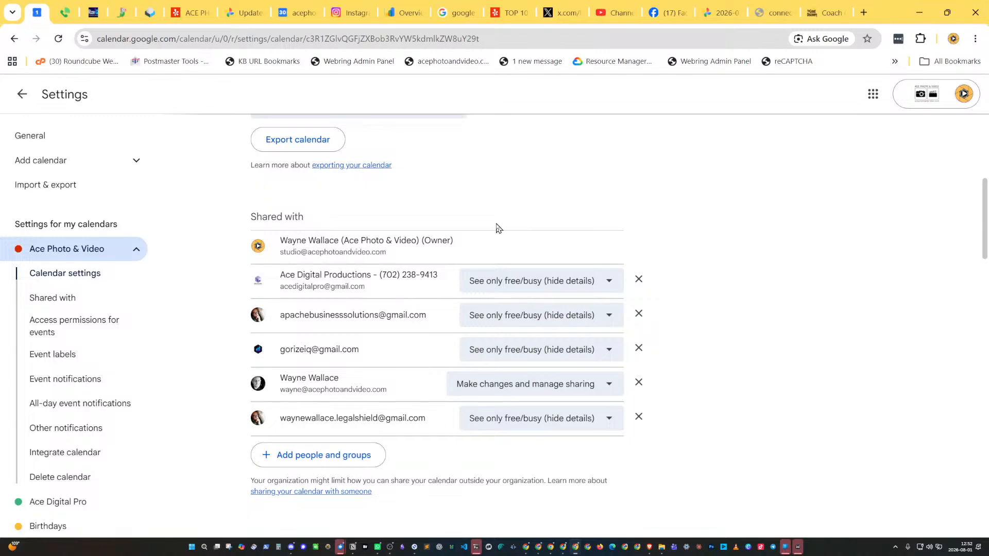
Switch back to the GoRizeIQ account's day view and try to add an event to the Ace Photo & Video calendar on July 28
{"action": "key", "text": "alt+Tab"}
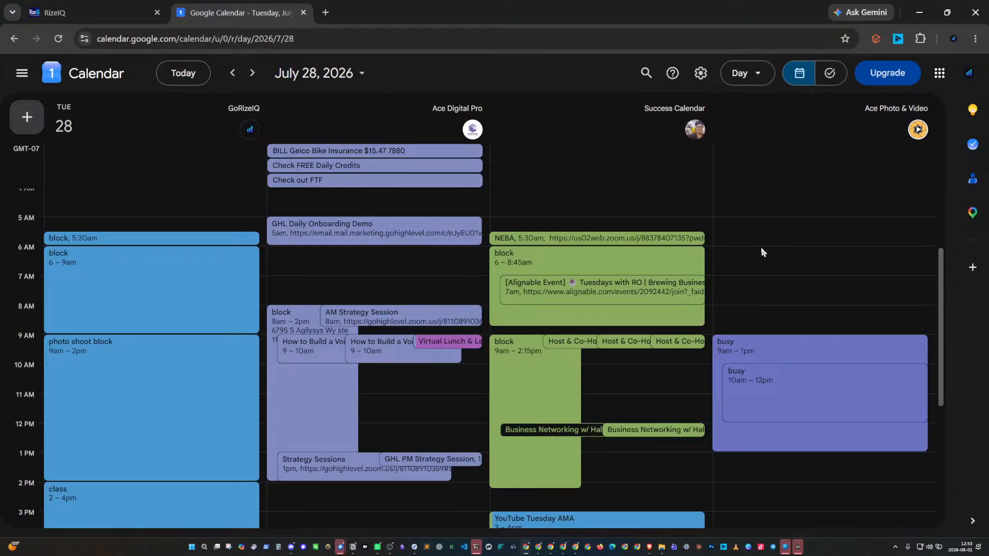
{"action": "left_click", "coordinate": [763, 267]}
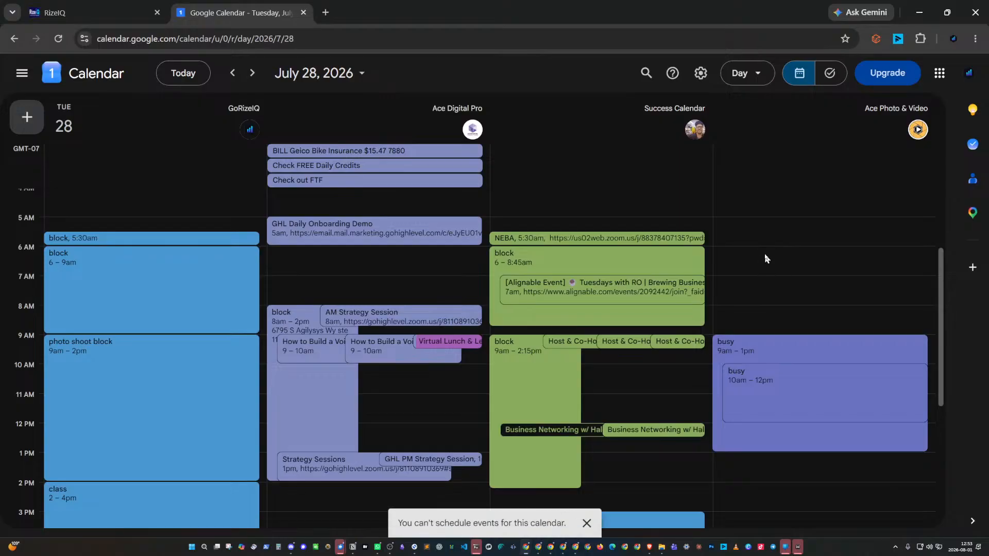
{"action": "left_click", "coordinate": [765, 268]}
{"action": "left_click", "coordinate": [768, 255]}
{"action": "left_click", "coordinate": [768, 277]}
{"action": "left_click", "coordinate": [781, 272]}
{"action": "left_click", "coordinate": [784, 282]}
{"action": "left_click", "coordinate": [784, 272]}
{"action": "left_click", "coordinate": [784, 272]}
{"action": "left_click", "coordinate": [784, 274]}
{"action": "left_click", "coordinate": [785, 277]}
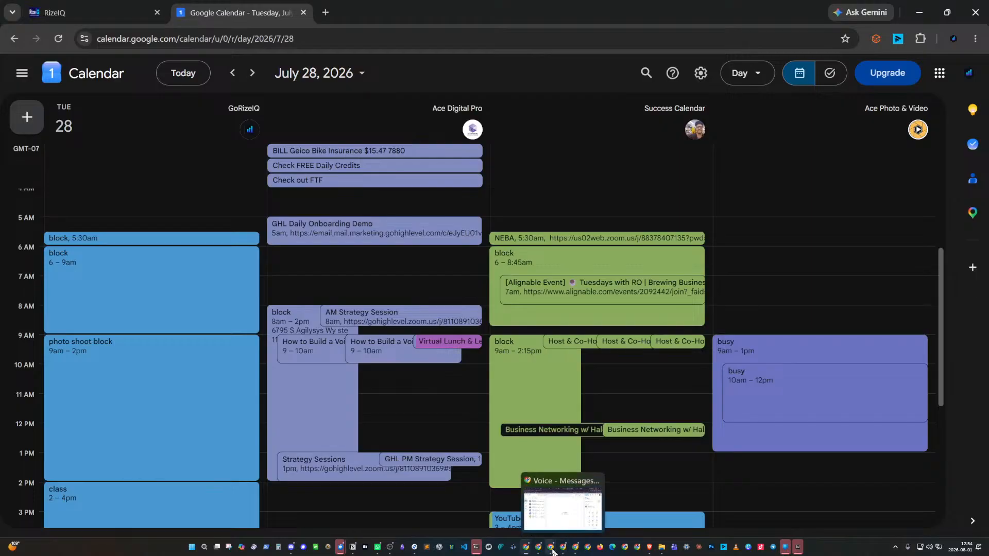
In the Ace Photo & Video profile's Google Calendar, create an event titled "block" on Saturday, August 1 from 11:45am to 1:15pm
{"action": "mouse_move", "coordinate": [544, 549]}
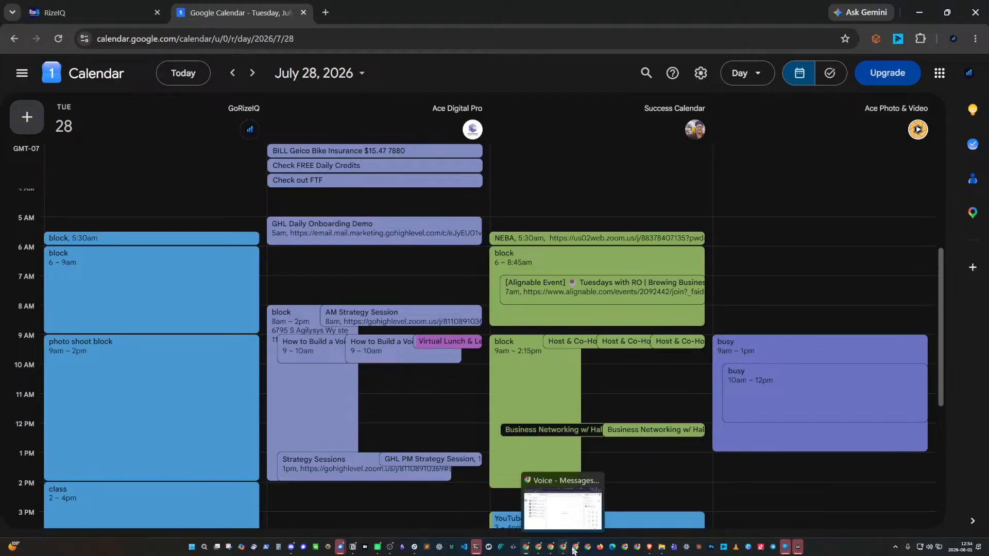
{"action": "left_click", "coordinate": [575, 549]}
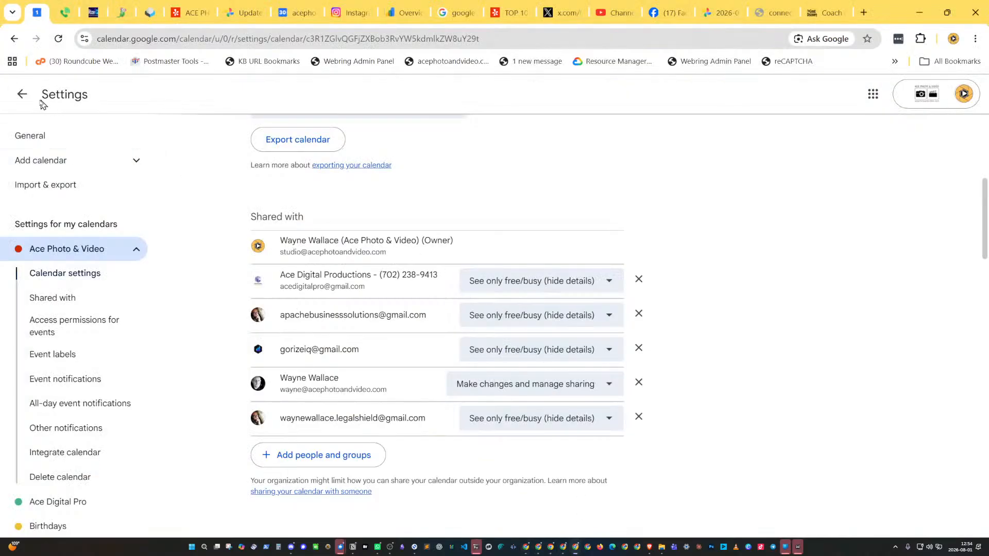
{"action": "left_click", "coordinate": [22, 94]}
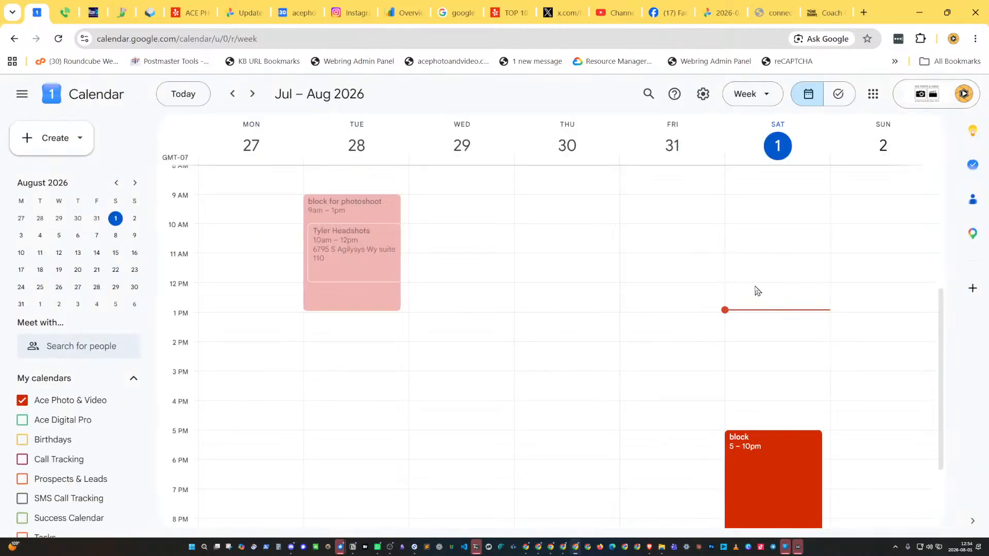
{"action": "mouse_move", "coordinate": [755, 282]}
{"action": "left_mouse_down"}
{"action": "mouse_move", "coordinate": [757, 318]}
{"action": "mouse_move", "coordinate": [752, 283]}
{"action": "left_mouse_up"}
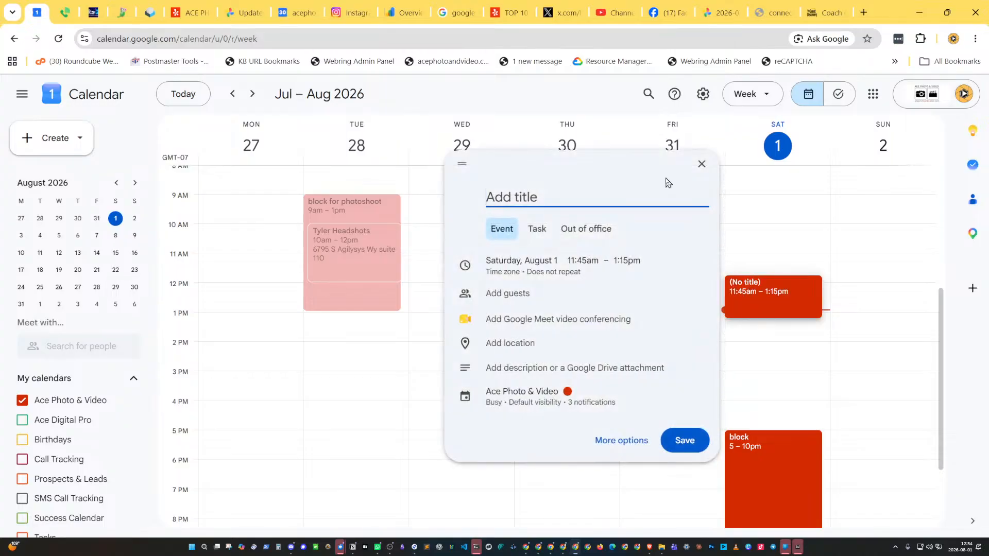
{"action": "type", "text": "block"}
{"action": "left_click", "coordinate": [684, 442]}
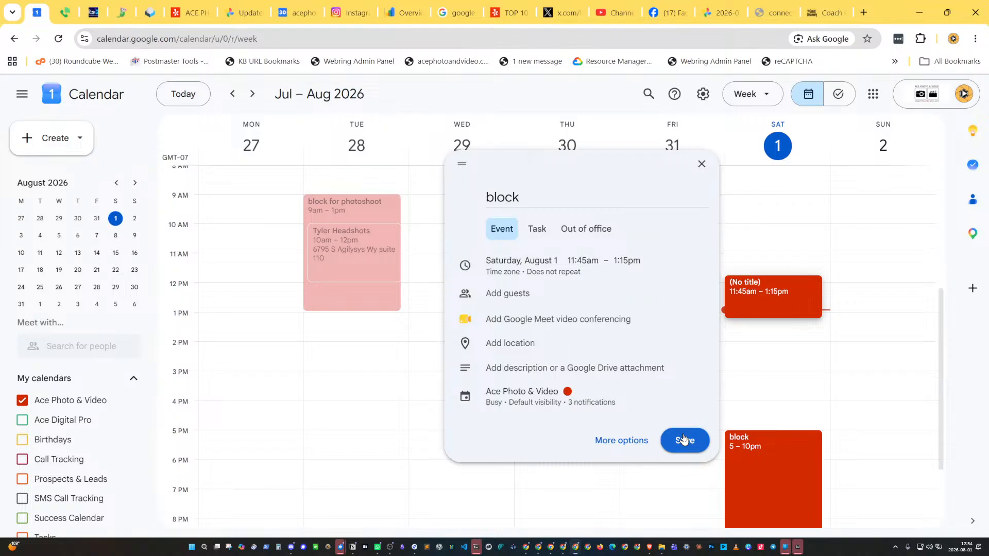
{"action": "left_click", "coordinate": [684, 440]}
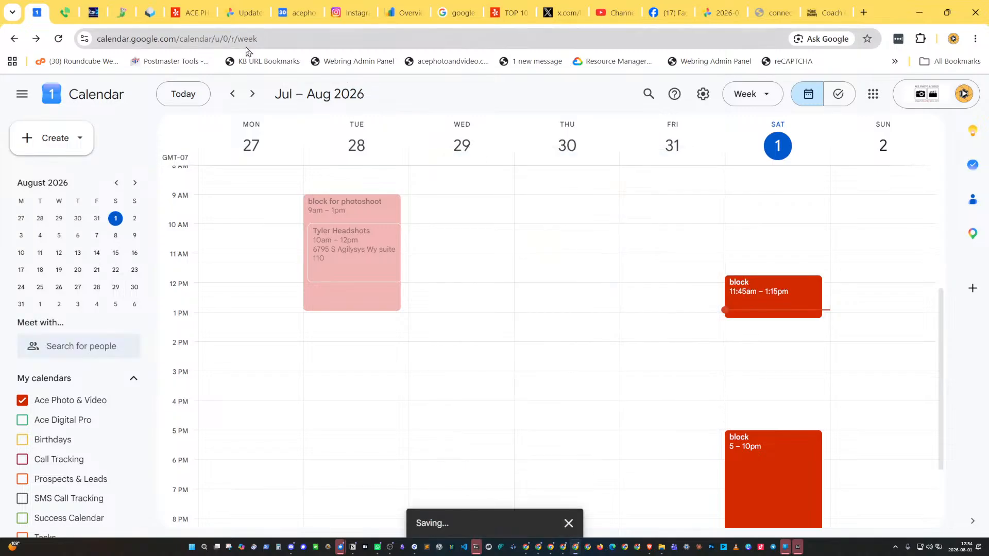
Reload the GoRizeIQ account's July 28 day view, check the linked and conflict calendars in HighLevel's calendar connections, and return to Google Calendar
{"action": "key", "text": "alt+Tab"}
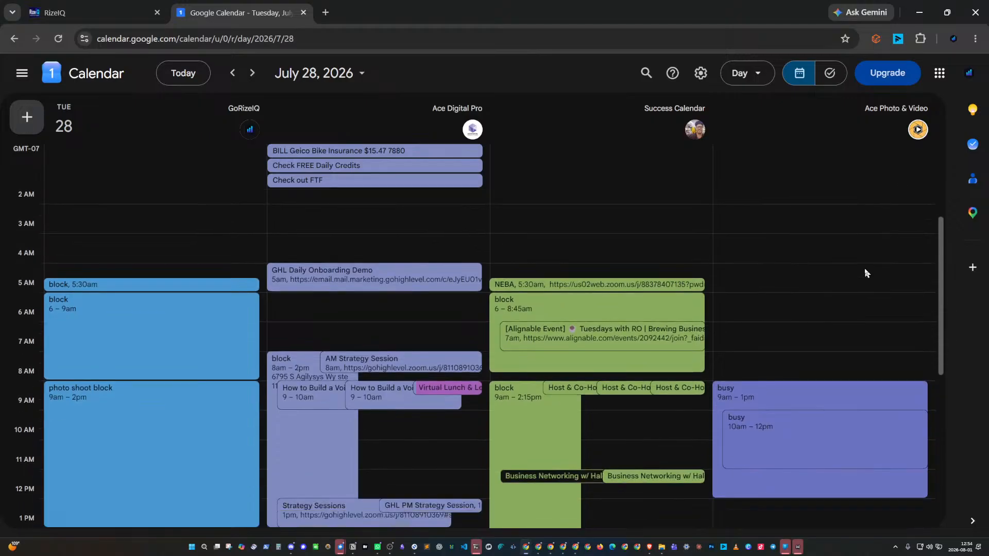
{"action": "left_click", "coordinate": [58, 38]}
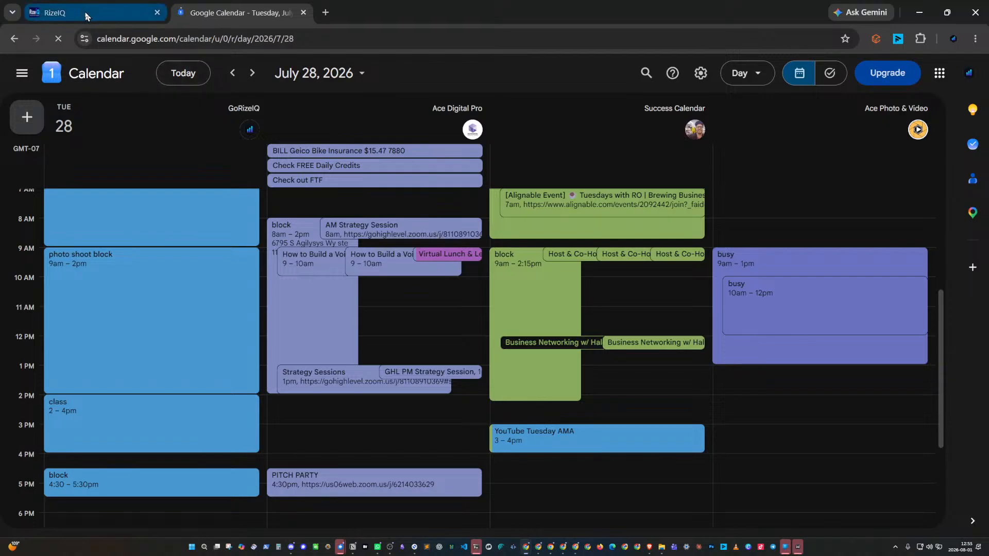
{"action": "mouse_move", "coordinate": [86, 16]}
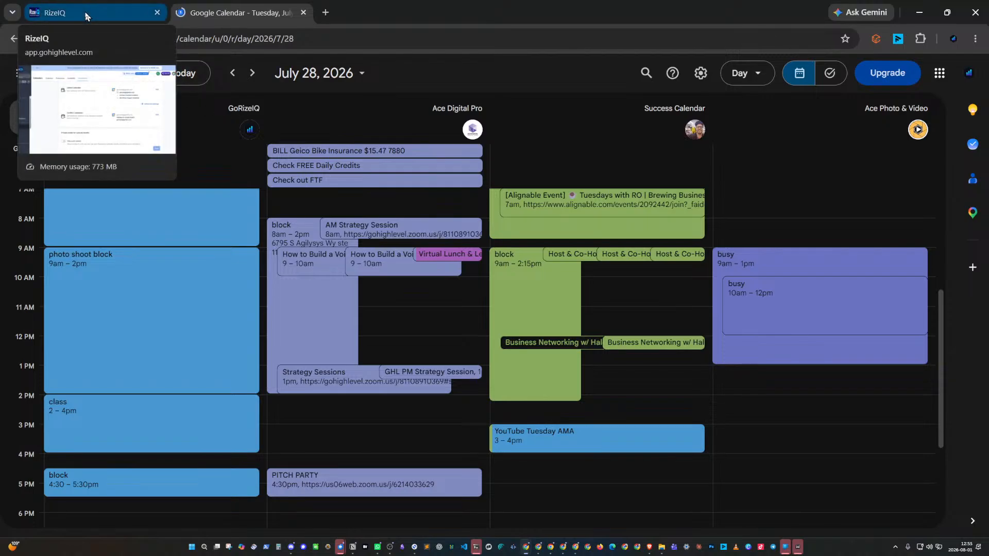
{"action": "left_click", "coordinate": [87, 16]}
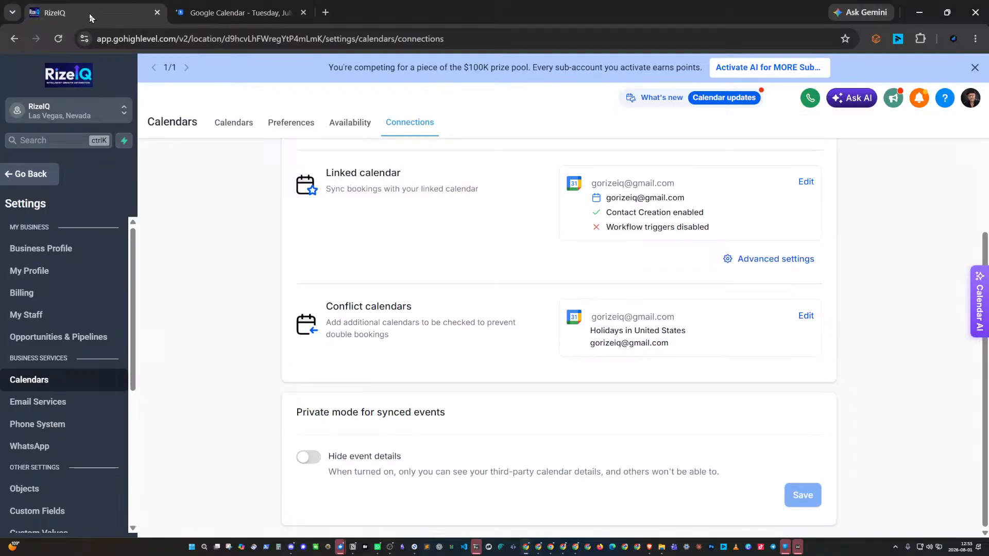
{"action": "left_click", "coordinate": [191, 14]}
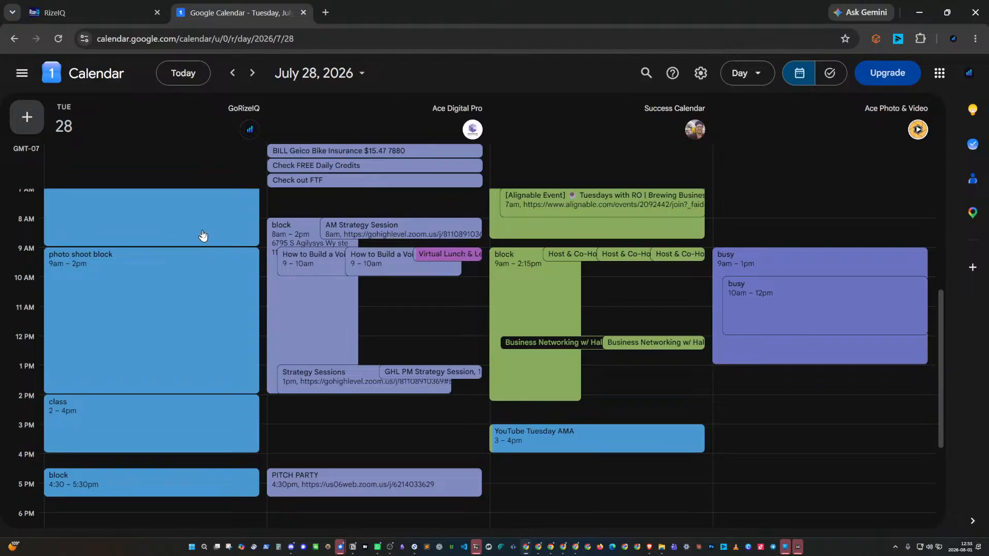
{"action": "scroll", "coordinate": [203, 237], "scroll_direction": "up", "scroll_amount": 2}
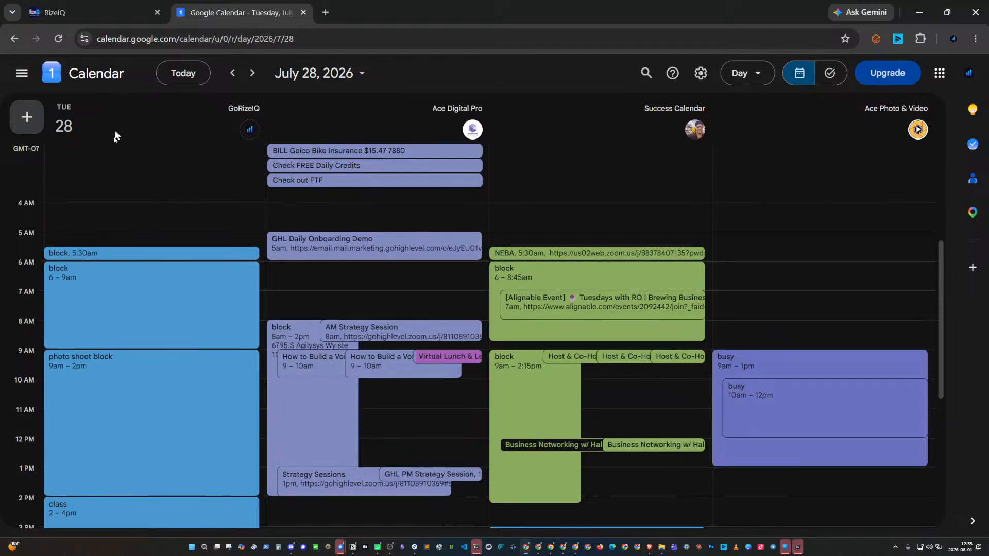
{"action": "left_click", "coordinate": [223, 107]}
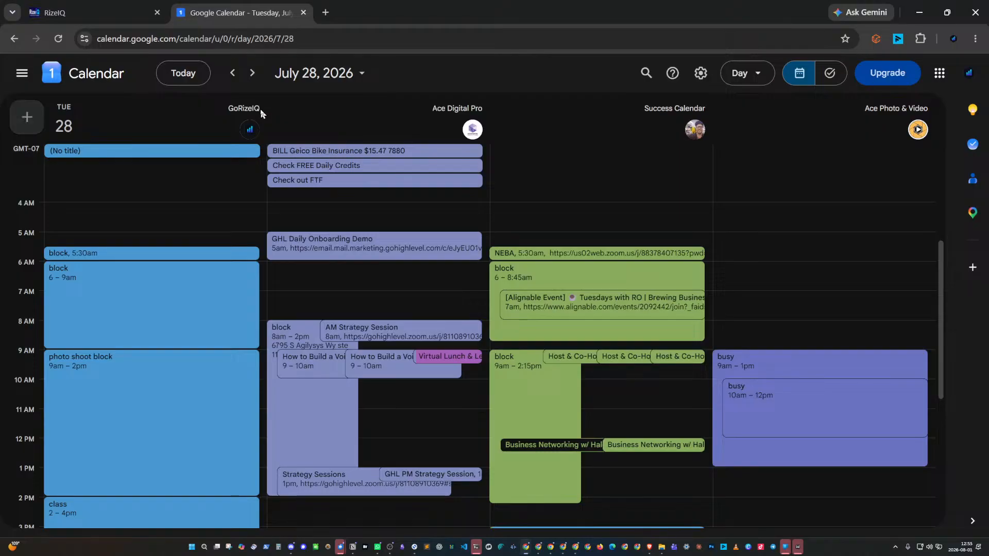
{"action": "left_click", "coordinate": [170, 112]}
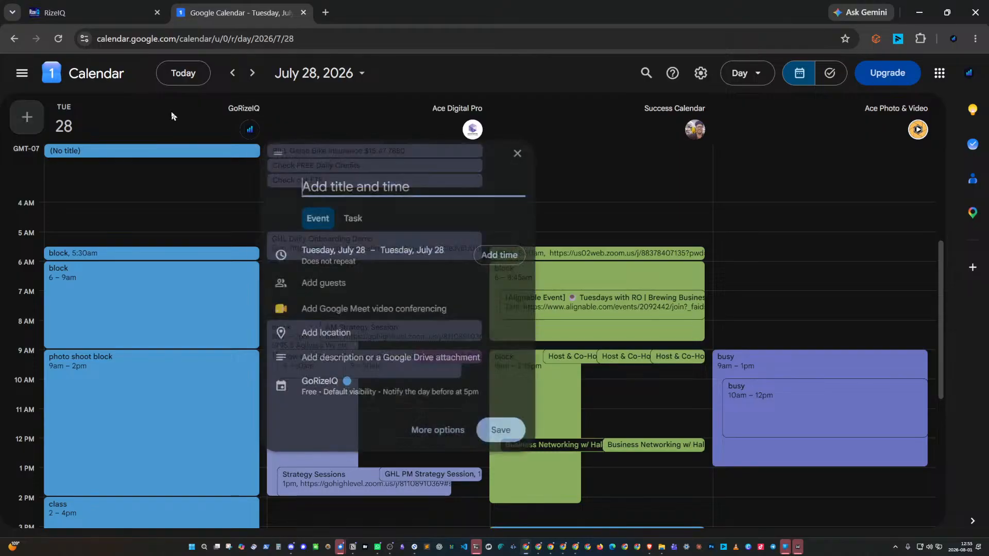
{"action": "key", "text": "Escape"}
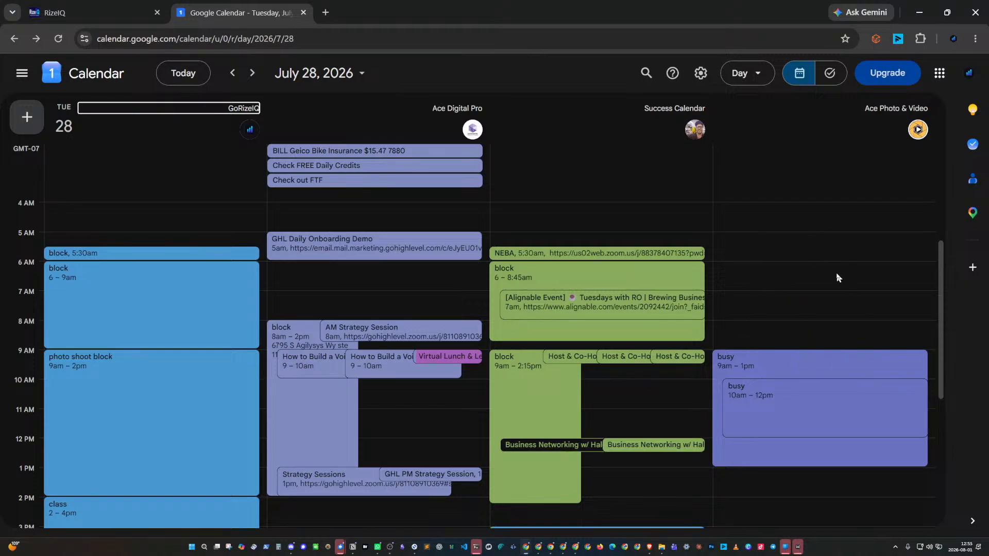
View the details of the 6–9am block event on the GoRizeIQ calendar and review the Conflict calendars setting in HighLevel
{"action": "left_click", "coordinate": [144, 278]}
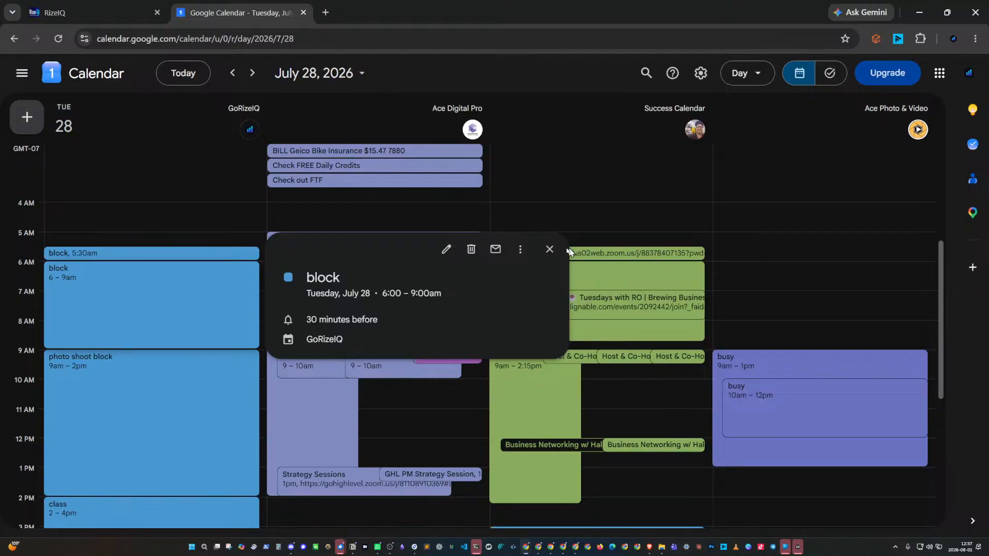
{"action": "left_click", "coordinate": [549, 249]}
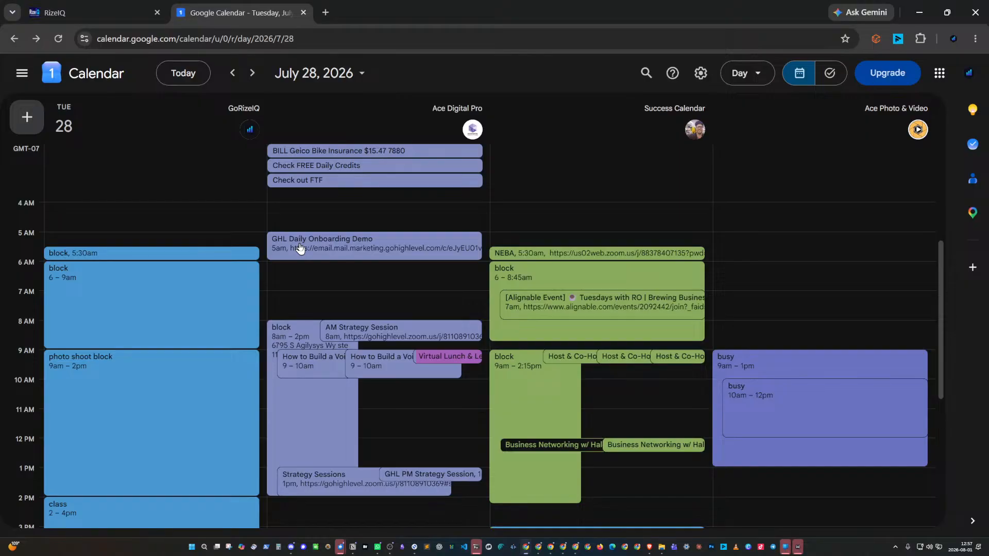
{"action": "left_click", "coordinate": [110, 13]}
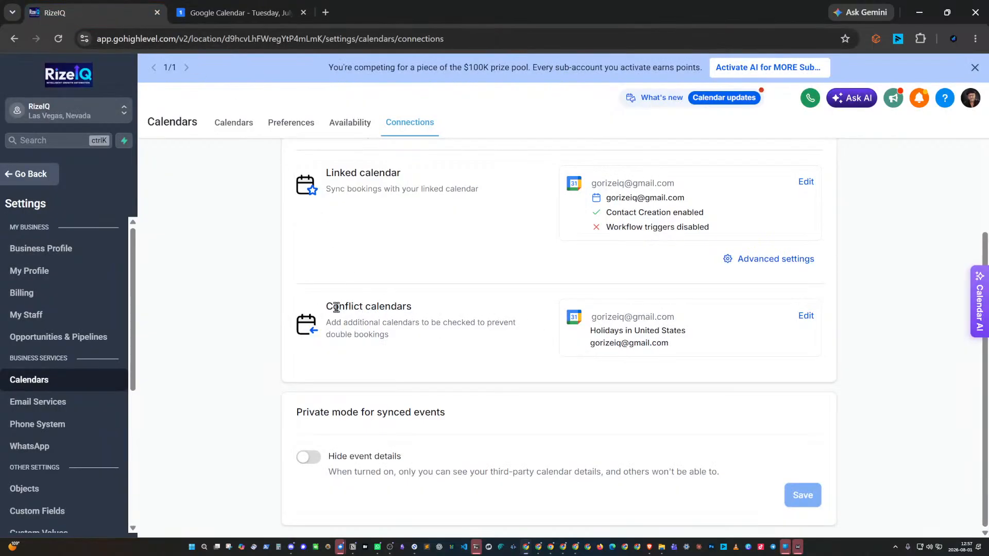
{"action": "left_click_drag", "start_coordinate": [338, 307], "coordinate": [421, 309]}
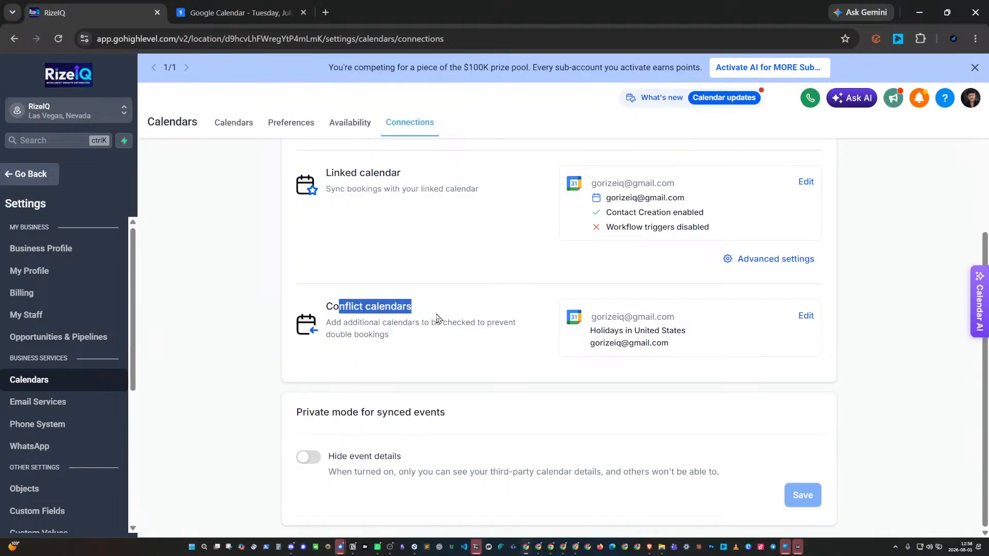
Return to Google Calendar and view the details of the NEBA event on the Success Calendar
{"action": "left_click", "coordinate": [226, 15]}
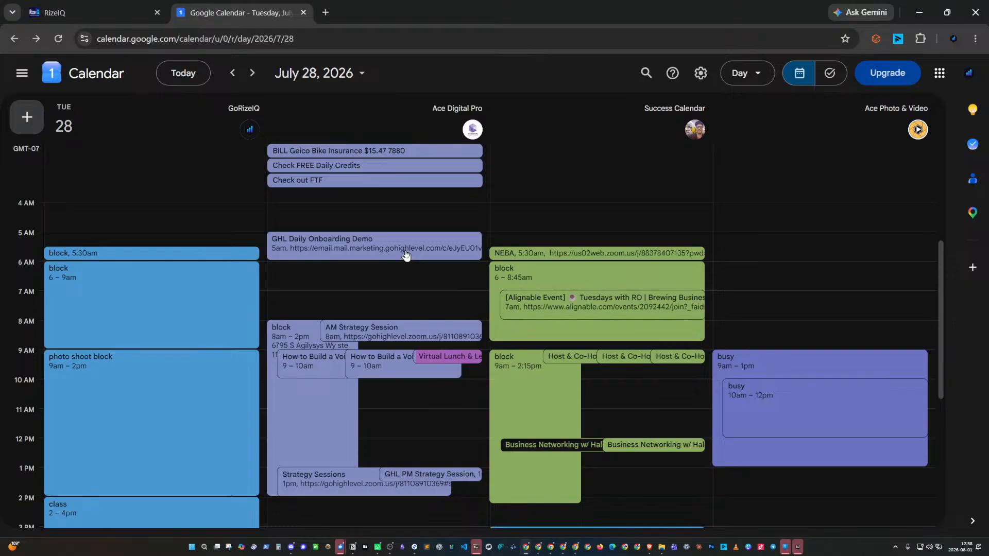
{"action": "left_click", "coordinate": [553, 256]}
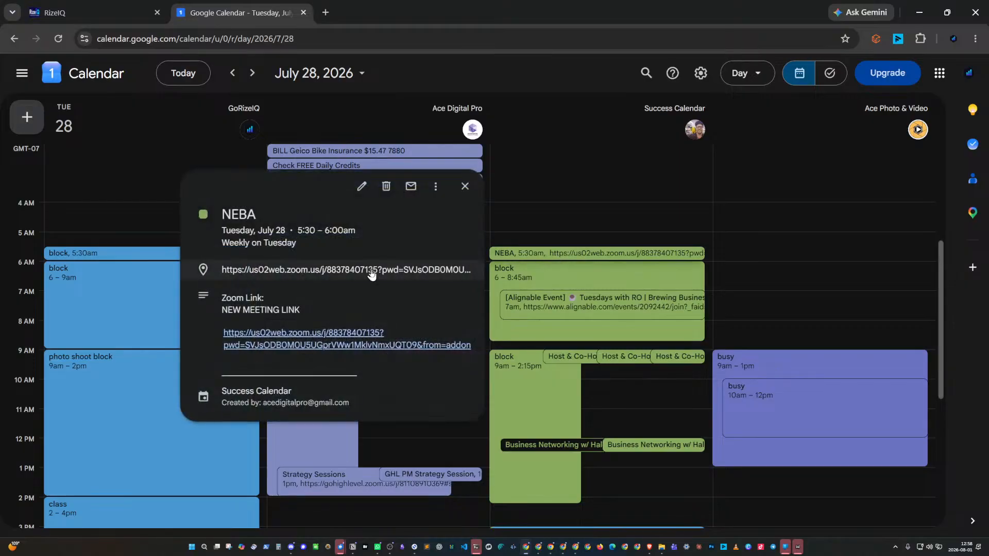
{"action": "left_click", "coordinate": [464, 186]}
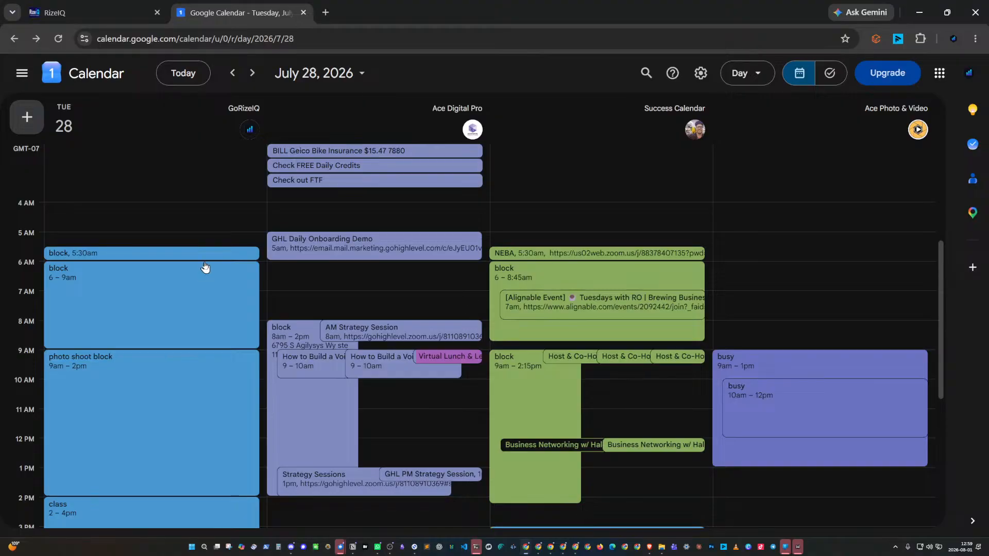
Delete the 5:30–6:00am and 6:00–9:00am block events from the GoRizeIQ calendar on July 28
{"action": "left_click", "coordinate": [152, 258]}
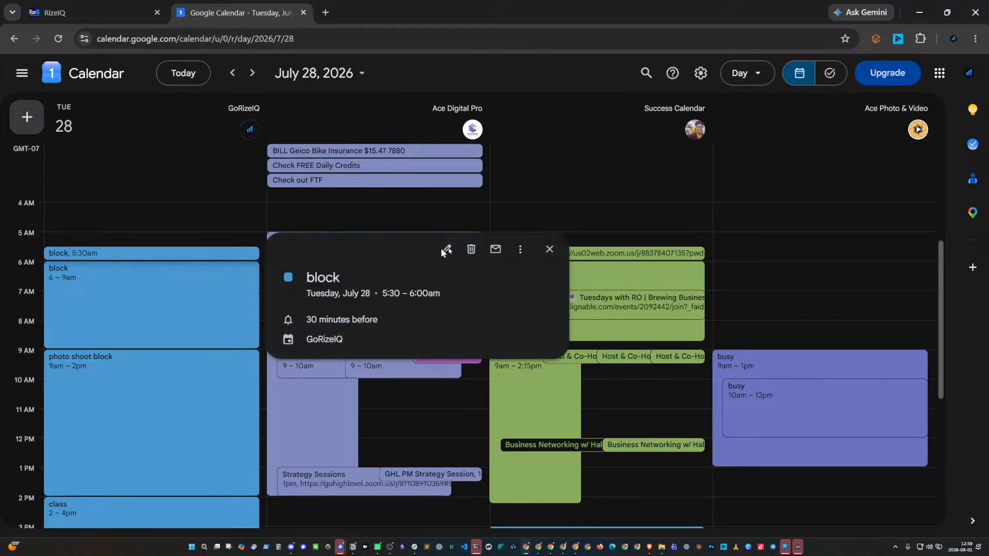
{"action": "left_click", "coordinate": [471, 248]}
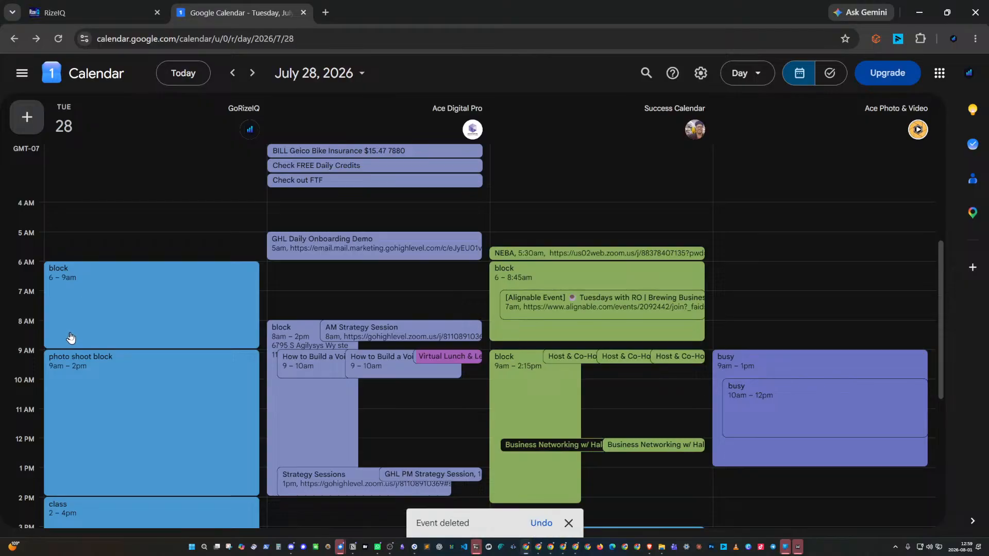
{"action": "left_click", "coordinate": [103, 311]}
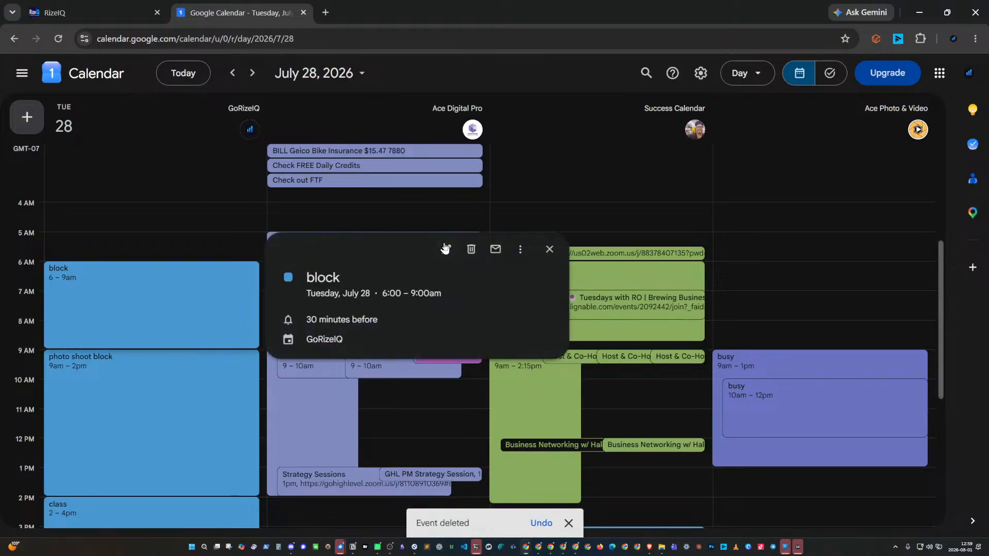
{"action": "left_click", "coordinate": [469, 250]}
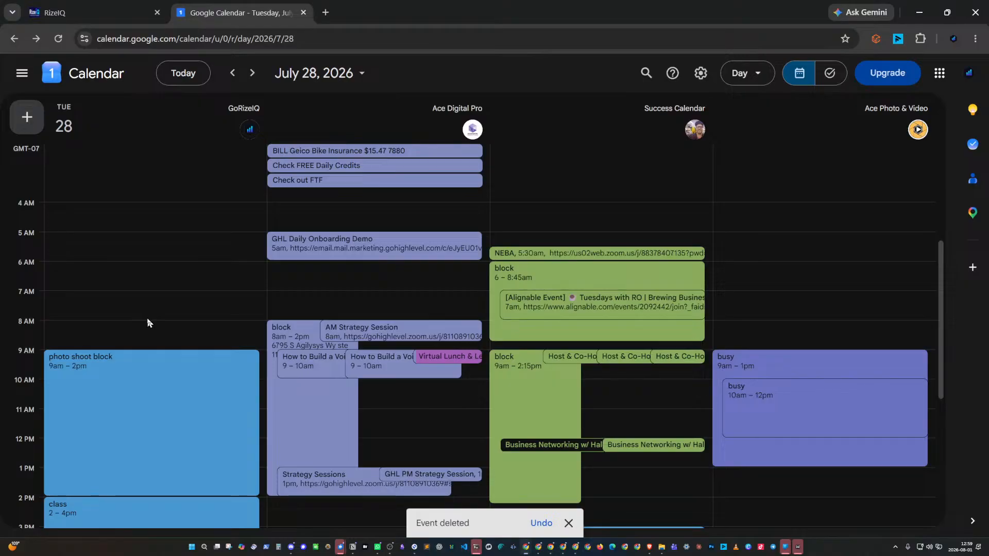
Switch to HighLevel and review the weekly working hours in the calendar availability schedule
{"action": "left_click", "coordinate": [90, 14]}
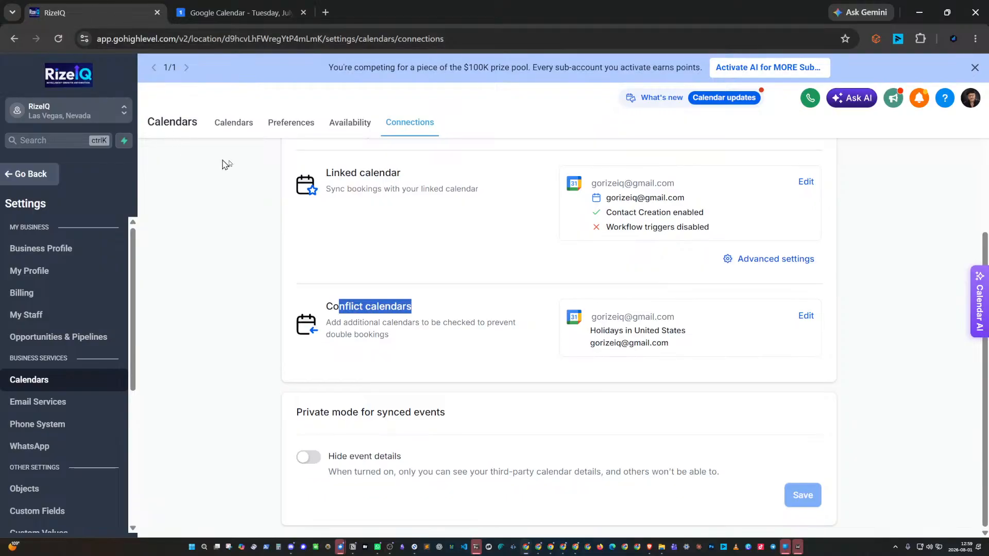
{"action": "left_click", "coordinate": [346, 127]}
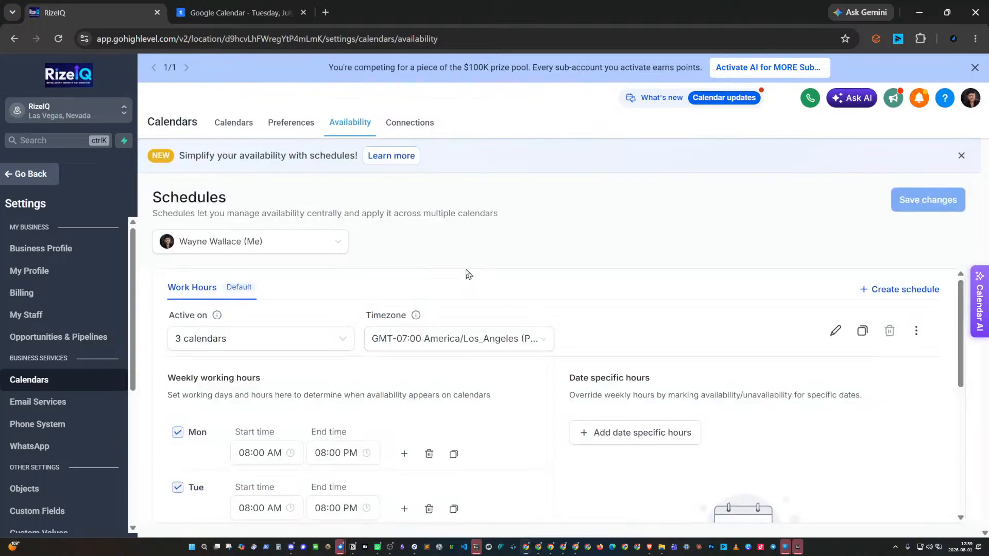
{"action": "scroll", "coordinate": [470, 275], "scroll_direction": "down", "scroll_amount": 5}
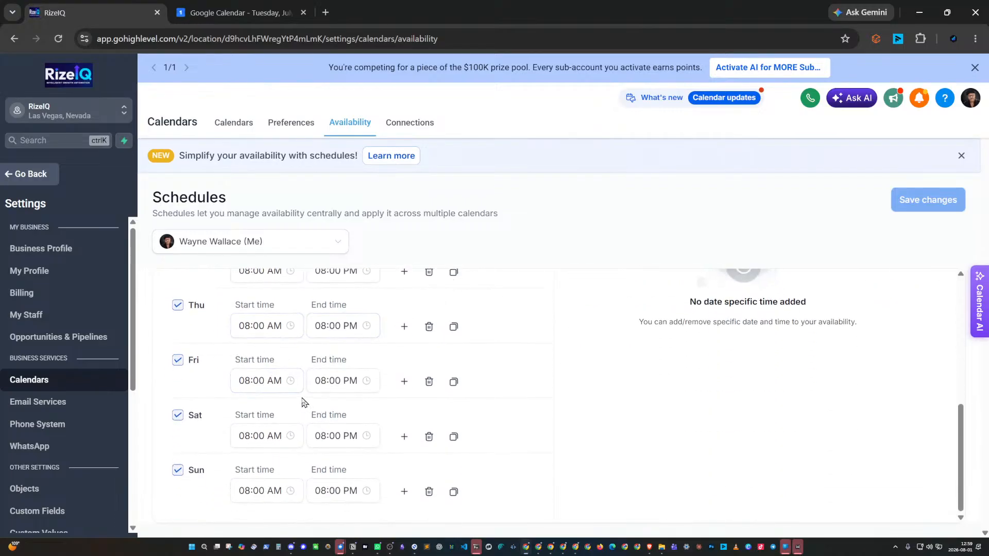
{"action": "scroll", "coordinate": [294, 405], "scroll_direction": "up", "scroll_amount": 5}
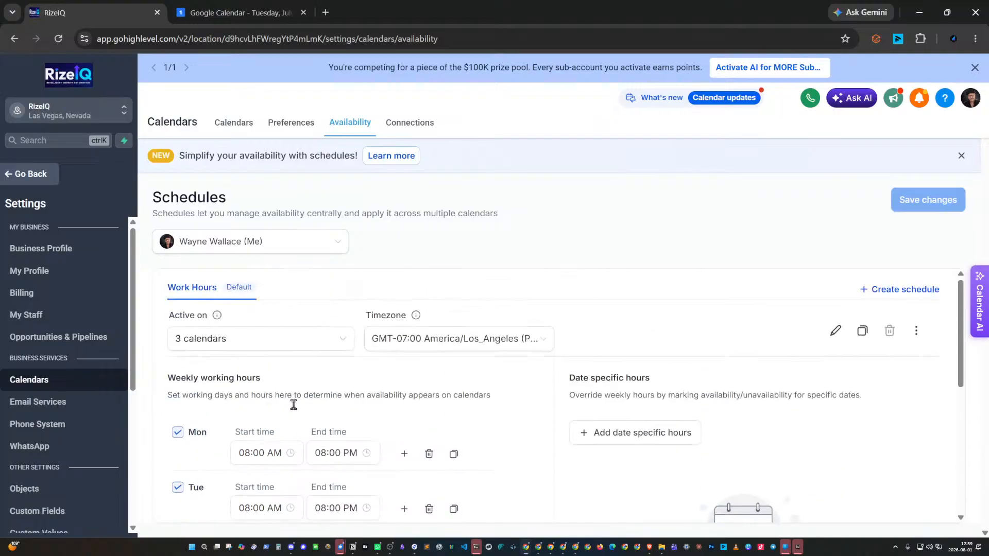
{"action": "scroll", "coordinate": [294, 405], "scroll_direction": "down", "scroll_amount": 4}
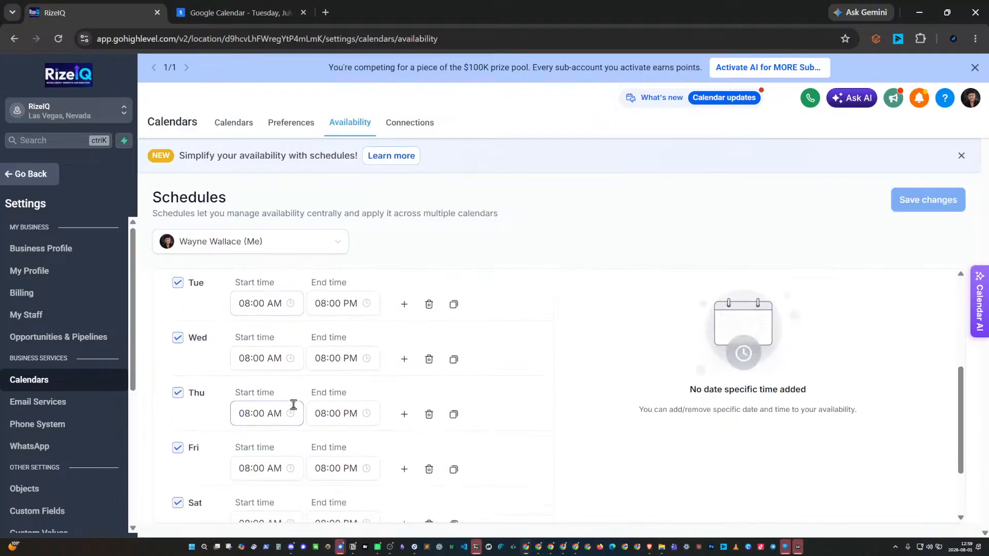
Create an event titled "block" on the GoRizeIQ Google Calendar for July 28 from 5:00am to 8:15am
{"action": "left_click", "coordinate": [228, 13]}
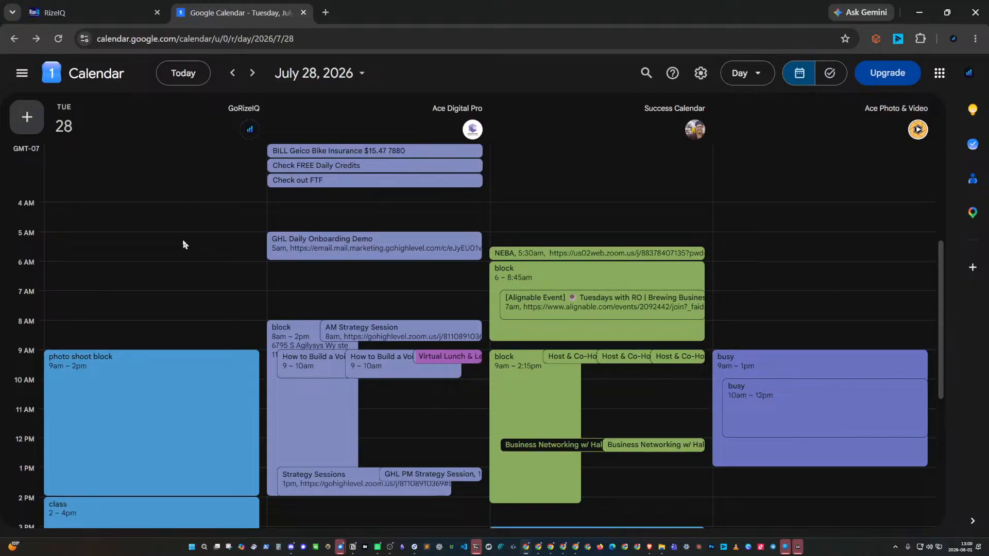
{"action": "left_click_drag", "start_coordinate": [182, 239], "coordinate": [176, 323]}
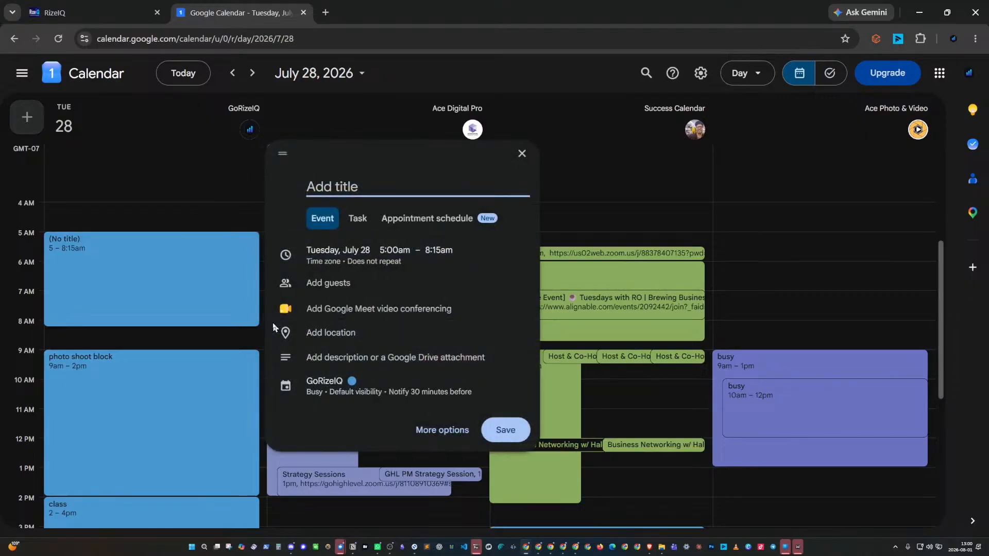
{"action": "type", "text": "block"}
{"action": "key", "text": "Return"}
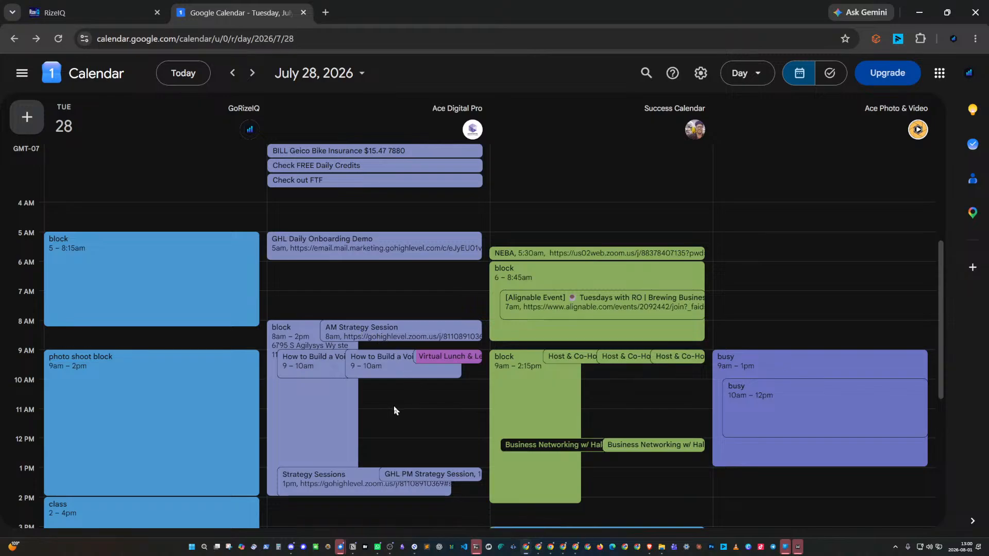
Look over the July 28 events and try to schedule an all-day event on the Ace Photo & Video calendar
{"action": "scroll", "coordinate": [393, 405], "scroll_direction": "down", "scroll_amount": 4}
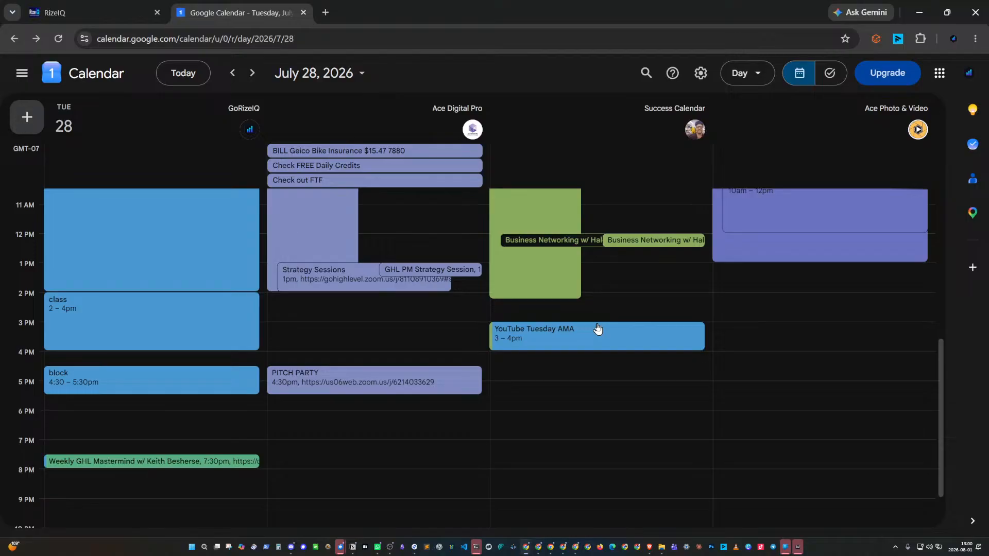
{"action": "scroll", "coordinate": [752, 252], "scroll_direction": "up", "scroll_amount": 6}
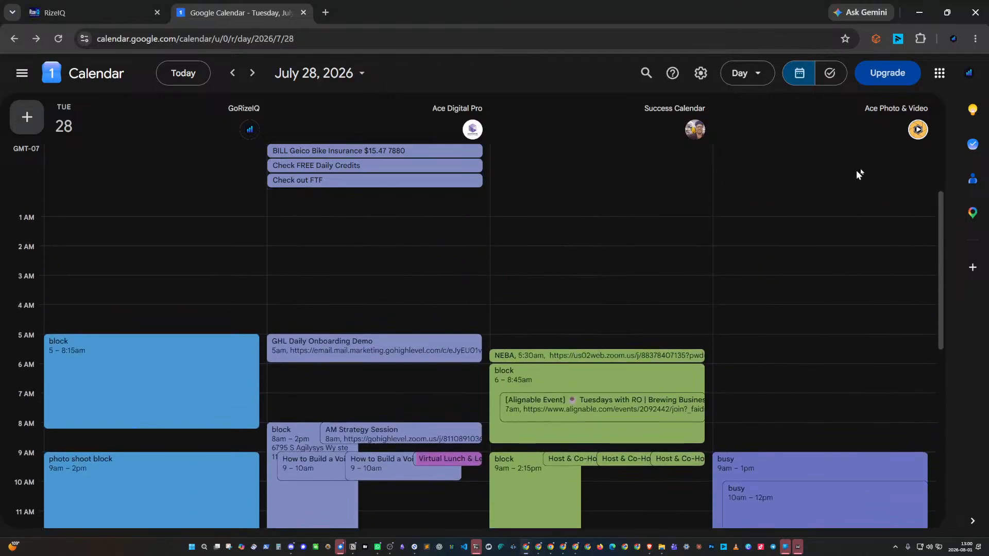
{"action": "left_click", "coordinate": [917, 107]}
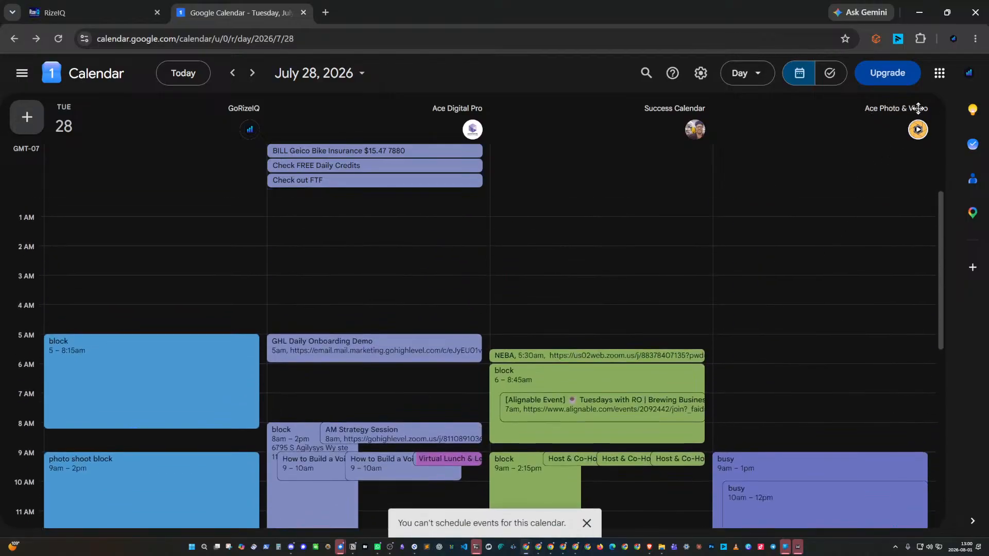
{"action": "left_click_drag", "start_coordinate": [534, 263], "coordinate": [536, 295]}
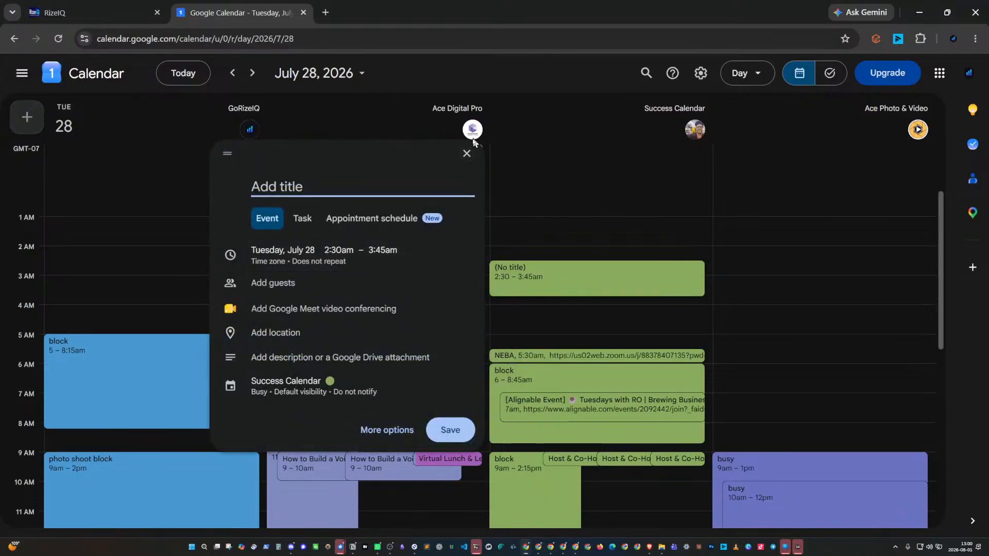
{"action": "left_click", "coordinate": [466, 154]}
{"action": "left_click", "coordinate": [400, 269]}
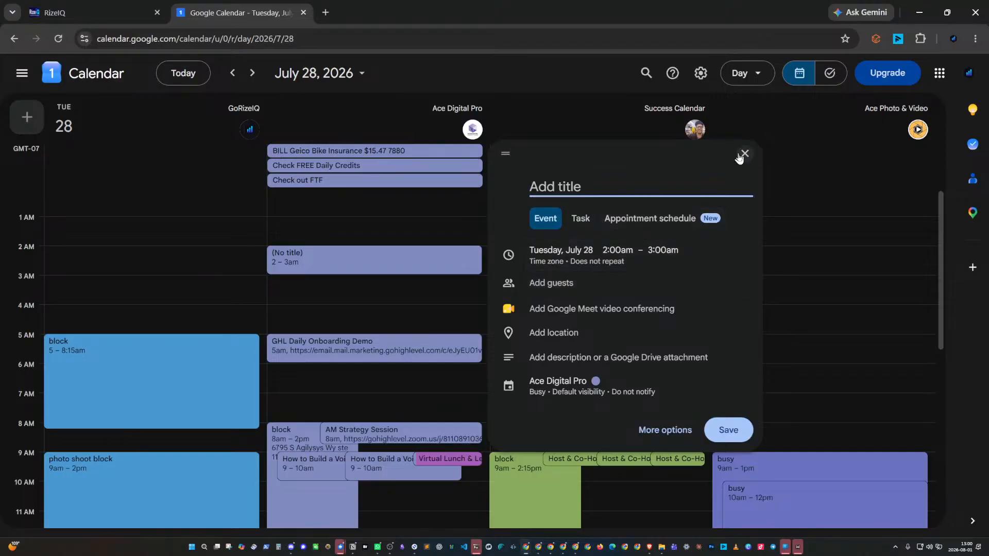
{"action": "left_click", "coordinate": [745, 155]}
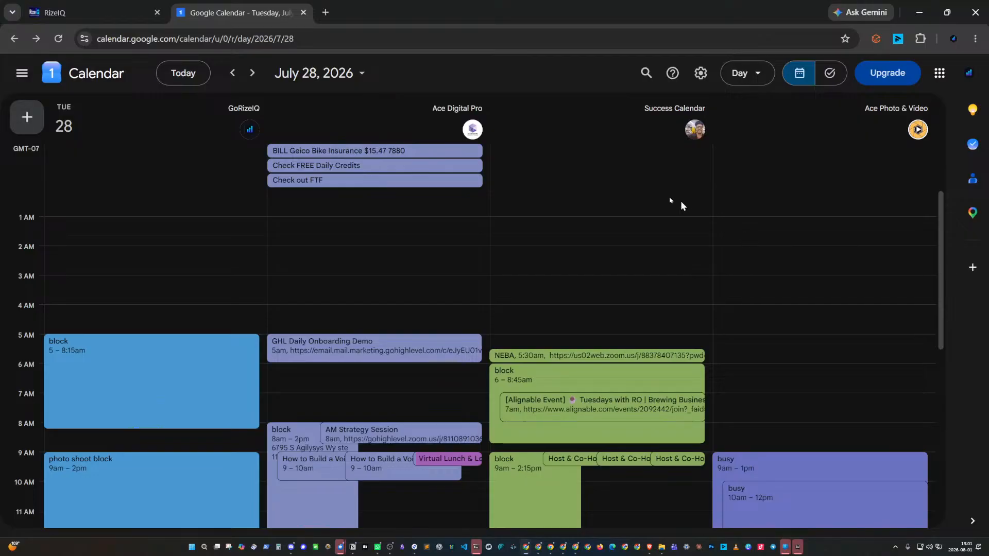
Create untitled July 28 events on Success Calendar at 1–2am, Ace Digital Pro at 1:15–2:15am and GoRizeIQ at 12:45–2:15am
{"action": "left_click_drag", "start_coordinate": [590, 221], "coordinate": [565, 245]}
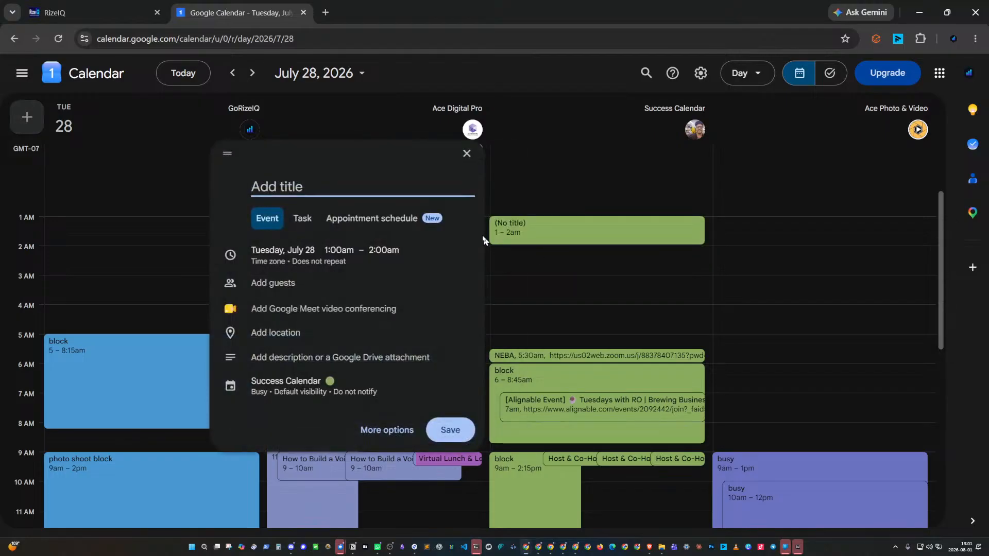
{"action": "left_click", "coordinate": [449, 431]}
{"action": "left_click", "coordinate": [369, 231]}
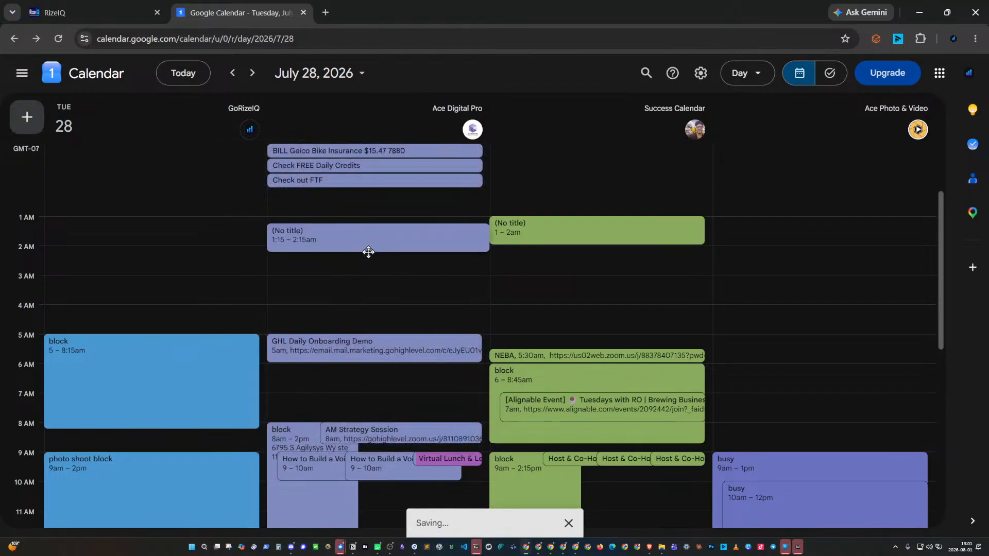
{"action": "left_click", "coordinate": [729, 431]}
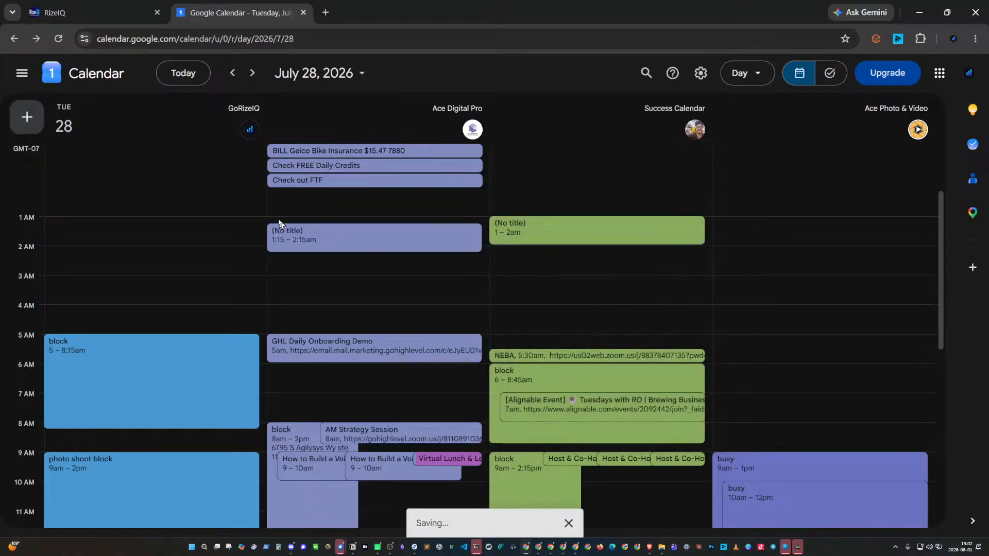
{"action": "left_click_drag", "start_coordinate": [194, 218], "coordinate": [228, 249]}
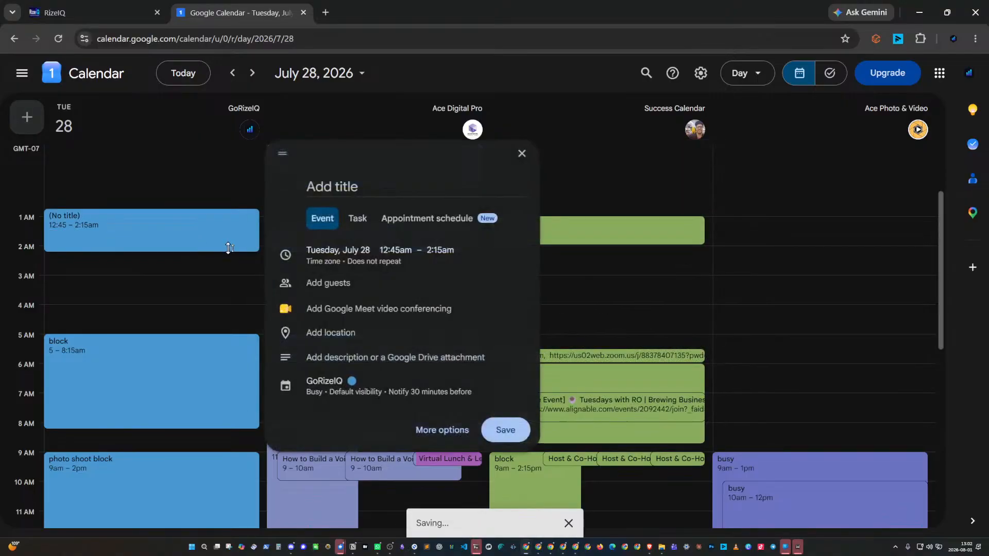
{"action": "left_click", "coordinate": [512, 430]}
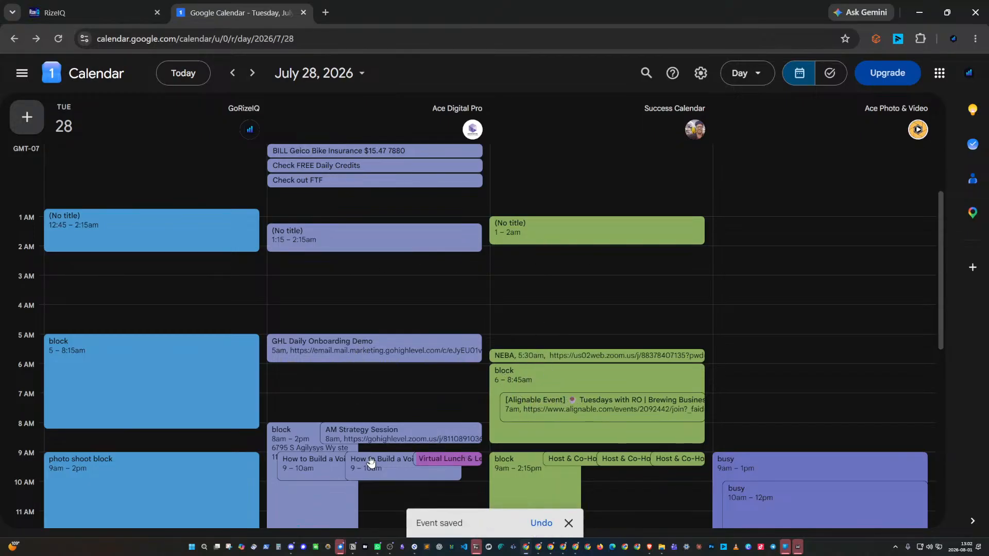
Delete the three untitled early-morning July 28 events from the Success Calendar, Ace Digital Pro and GoRizeIQ calendars
{"action": "scroll", "coordinate": [798, 459], "scroll_direction": "down", "scroll_amount": 2}
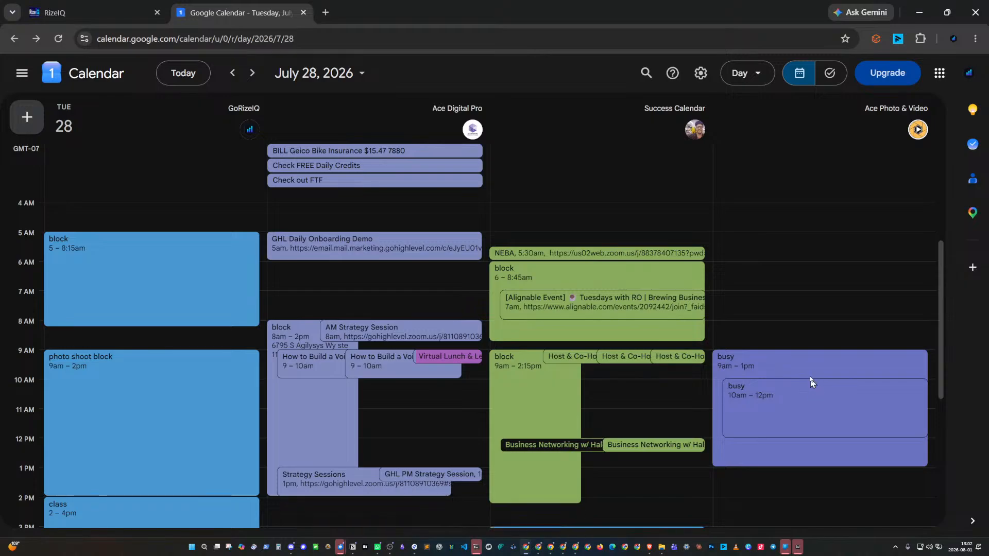
{"action": "scroll", "coordinate": [790, 312], "scroll_direction": "up", "scroll_amount": 3}
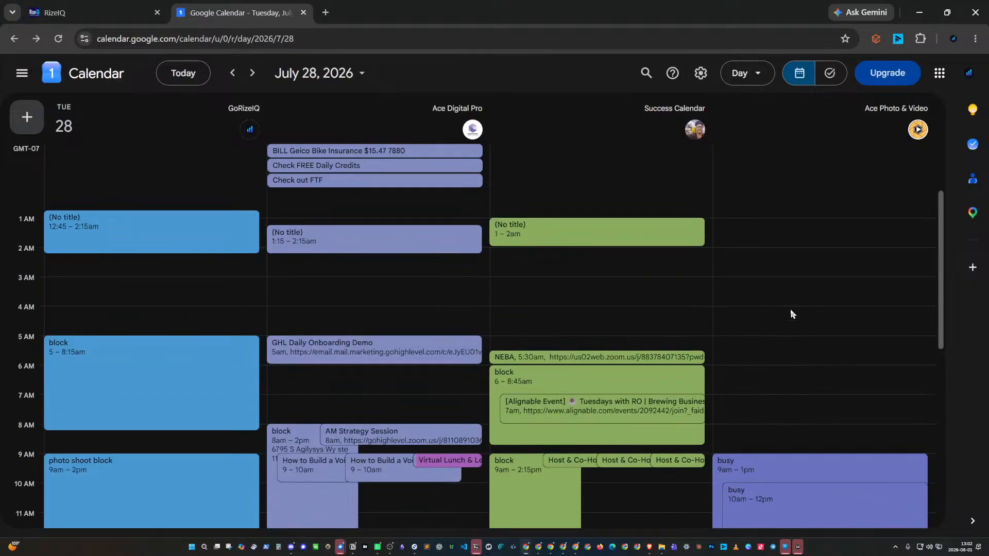
{"action": "left_click", "coordinate": [551, 236]}
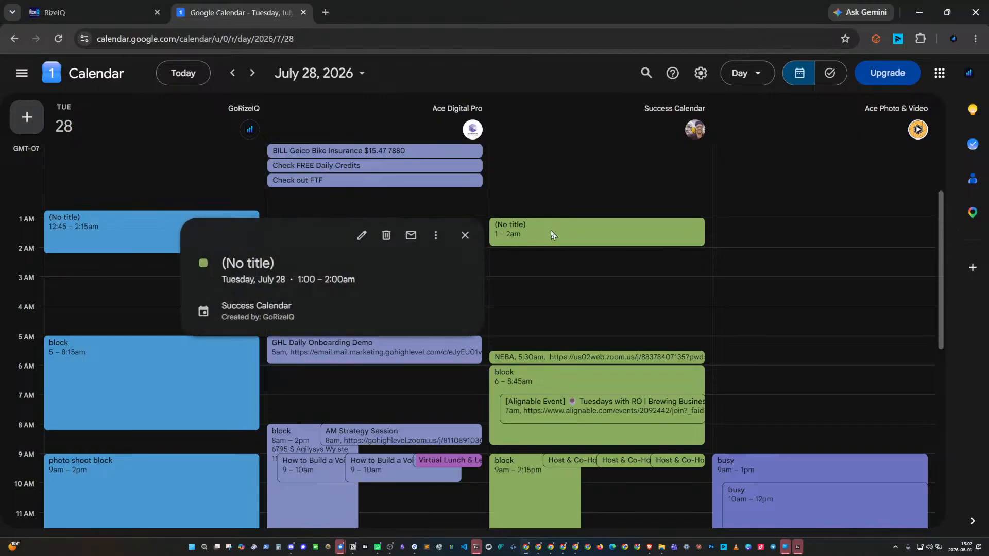
{"action": "left_click", "coordinate": [386, 234]}
{"action": "left_click", "coordinate": [386, 240]}
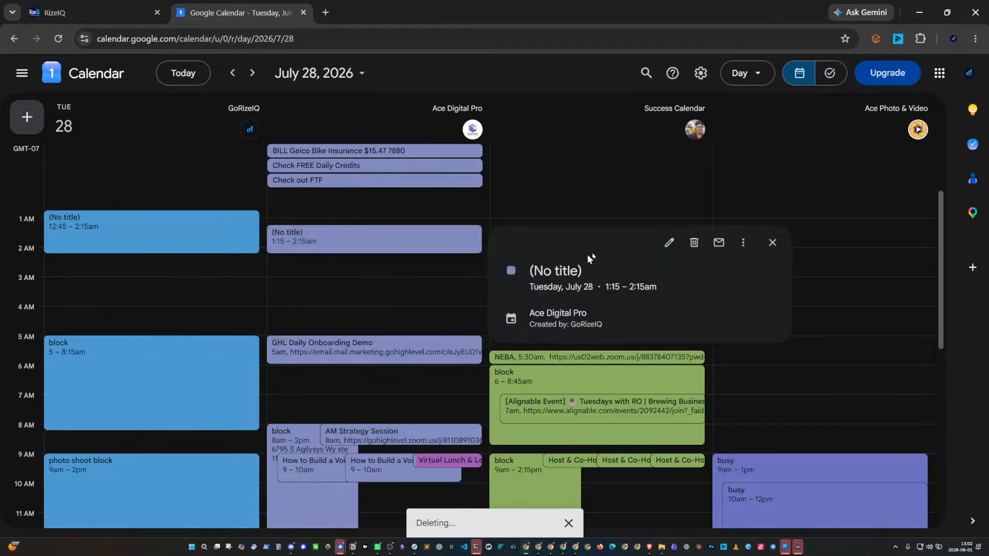
{"action": "left_click", "coordinate": [694, 245]}
{"action": "left_click", "coordinate": [205, 242]}
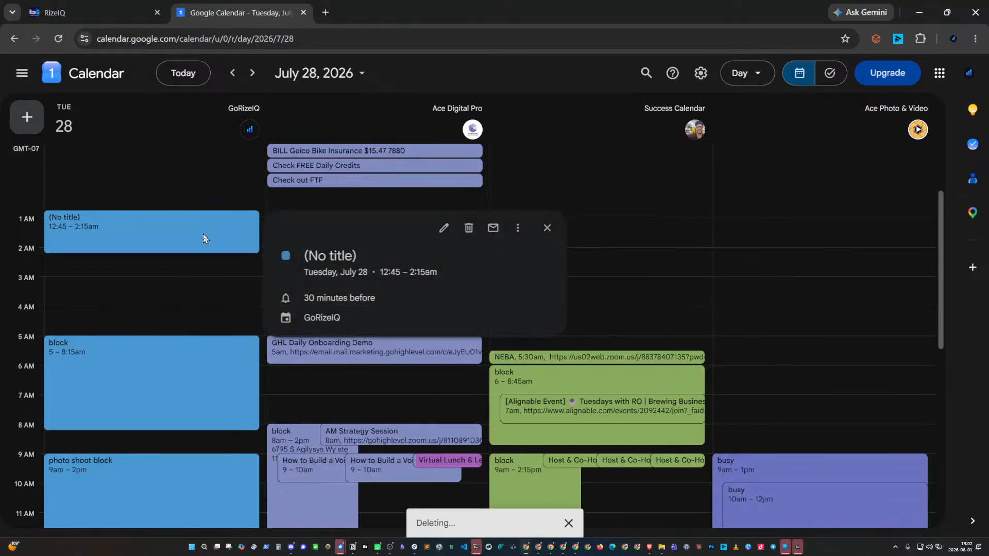
{"action": "left_click", "coordinate": [469, 228]}
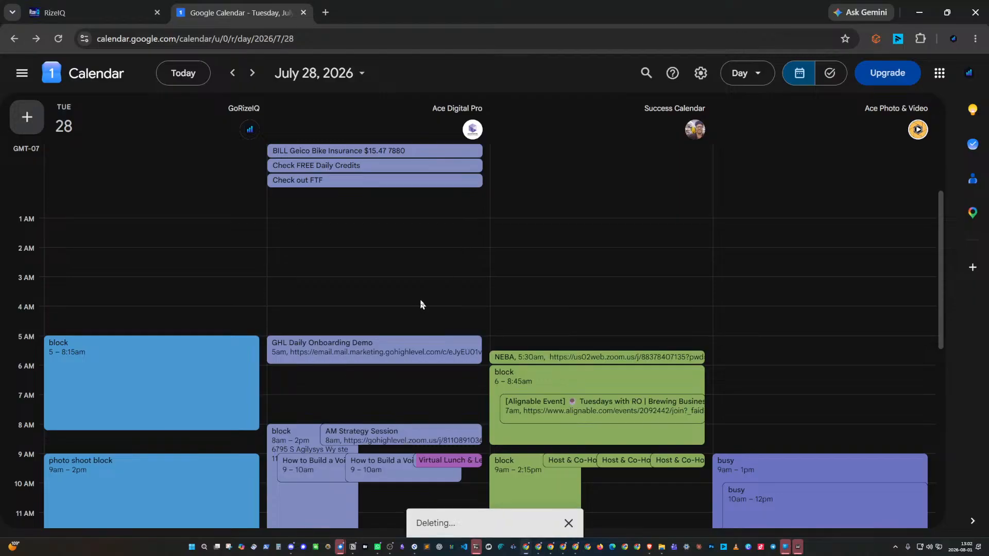
Look over the July 28 events from morning to evening across the four calendars
{"action": "scroll", "coordinate": [421, 298], "scroll_direction": "down", "scroll_amount": 4}
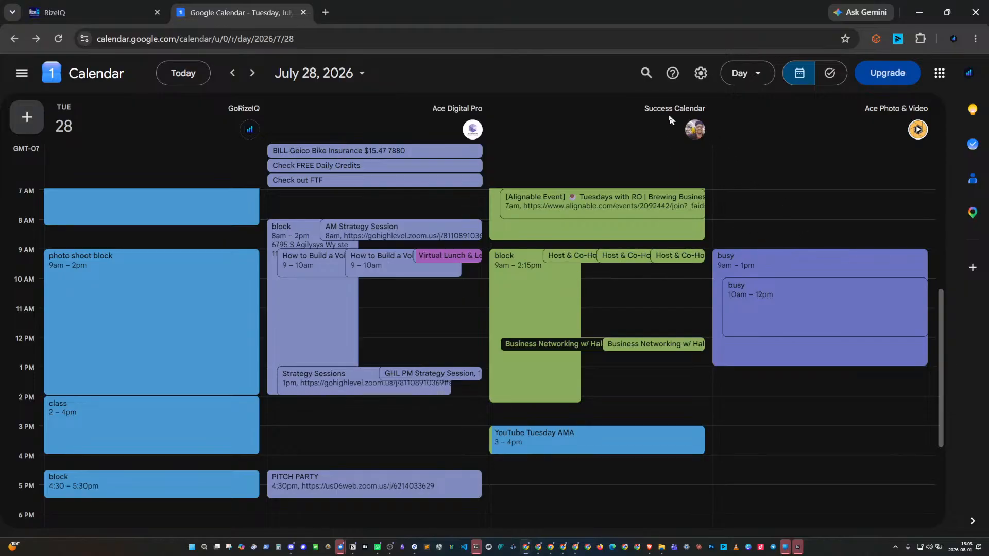
{"action": "left_click", "coordinate": [709, 107]}
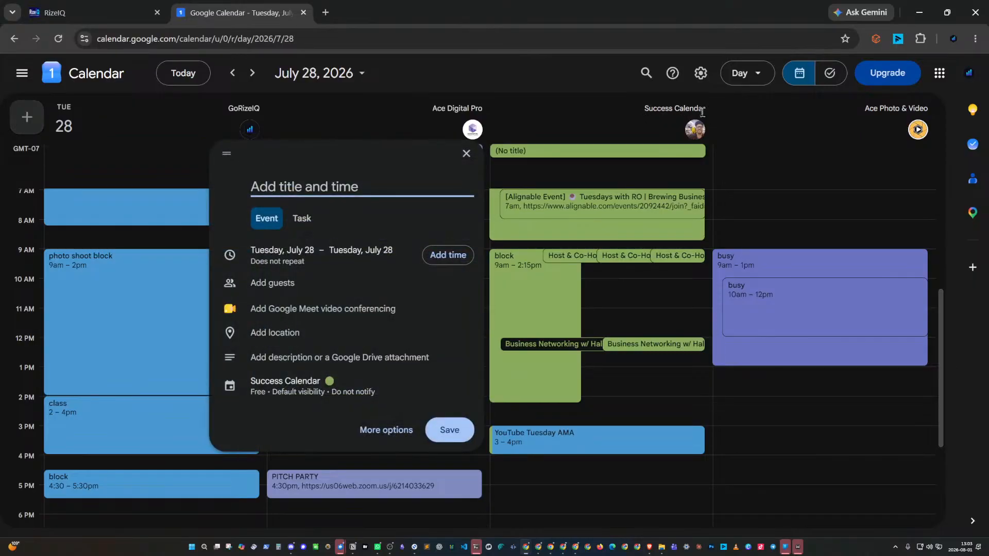
{"action": "left_click", "coordinate": [466, 153]}
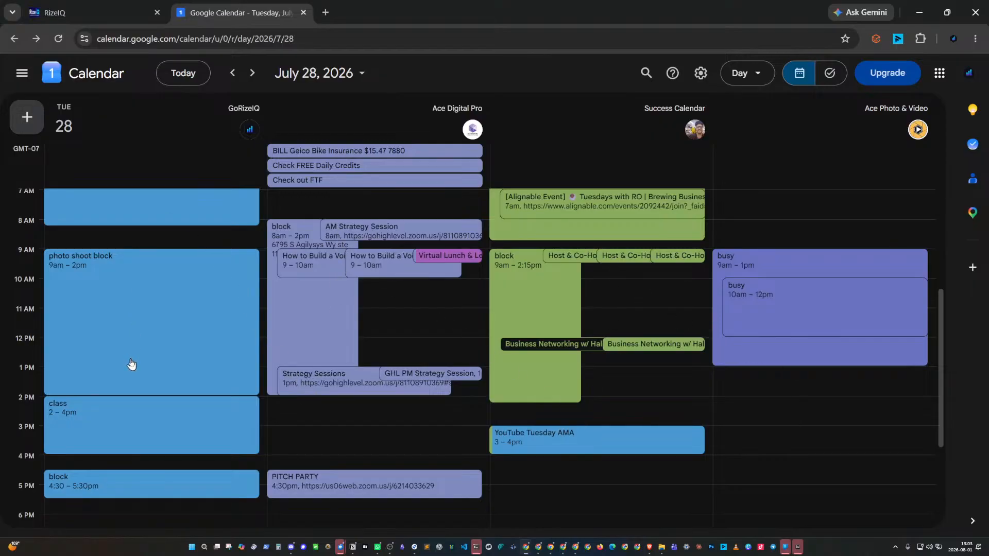
{"action": "scroll", "coordinate": [132, 361], "scroll_direction": "up", "scroll_amount": 5}
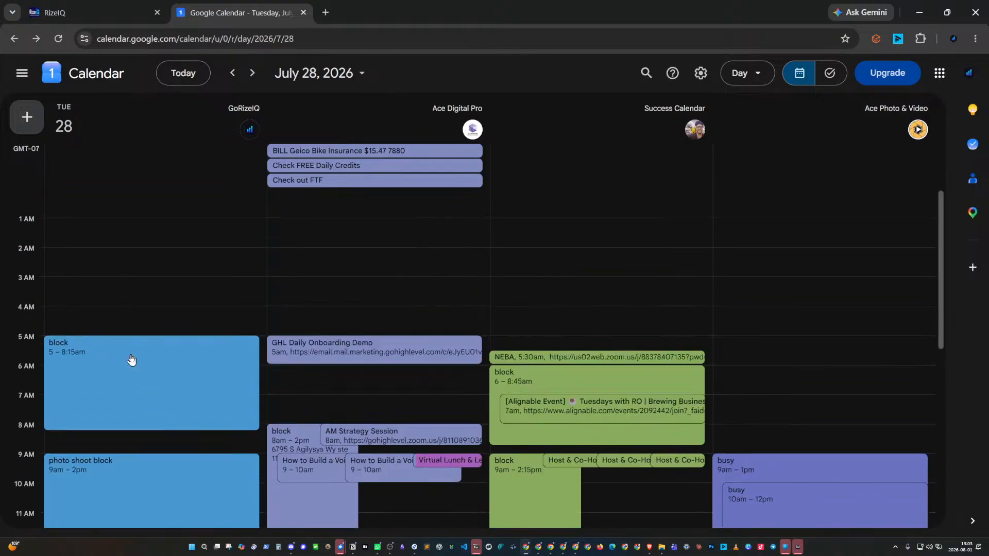
{"action": "scroll", "coordinate": [133, 335], "scroll_direction": "down", "scroll_amount": 10}
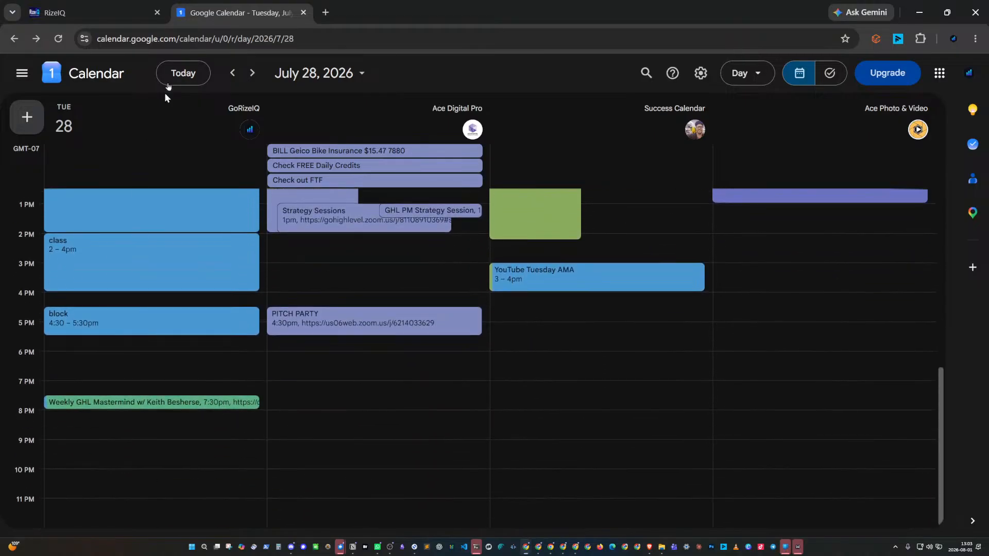
Browse the daily schedules for August 1, 2 and 3, and open July 31
{"action": "left_click", "coordinate": [180, 73]}
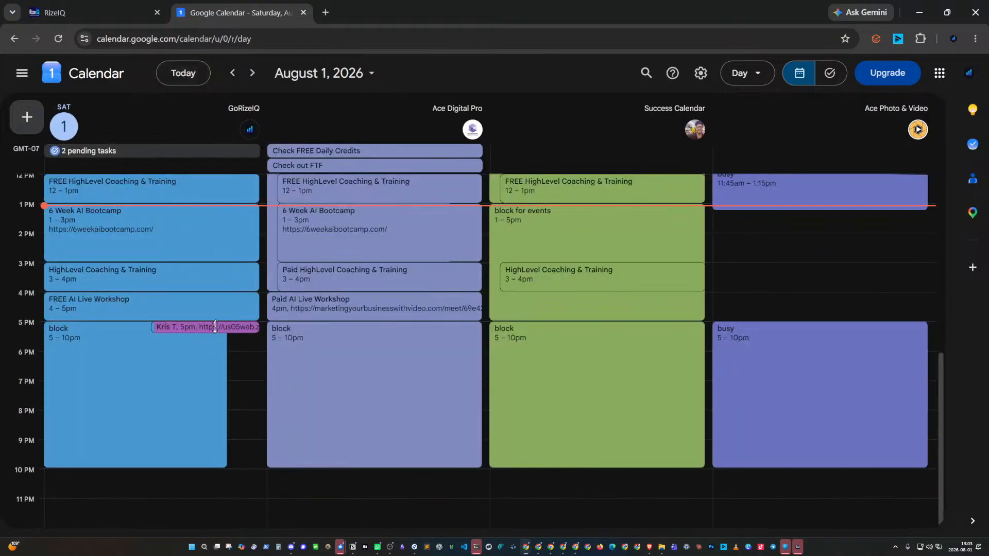
{"action": "left_click", "coordinate": [252, 72]}
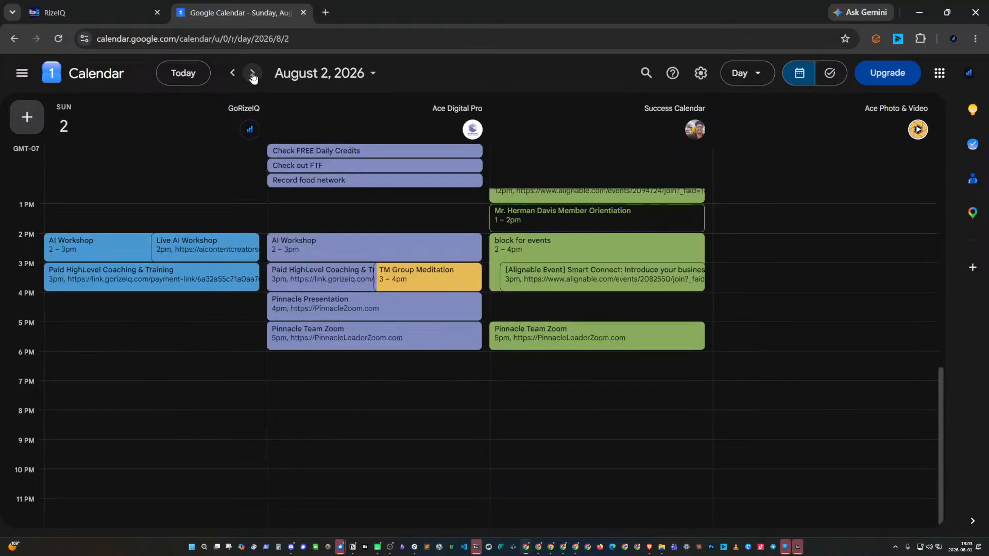
{"action": "left_click", "coordinate": [252, 74]}
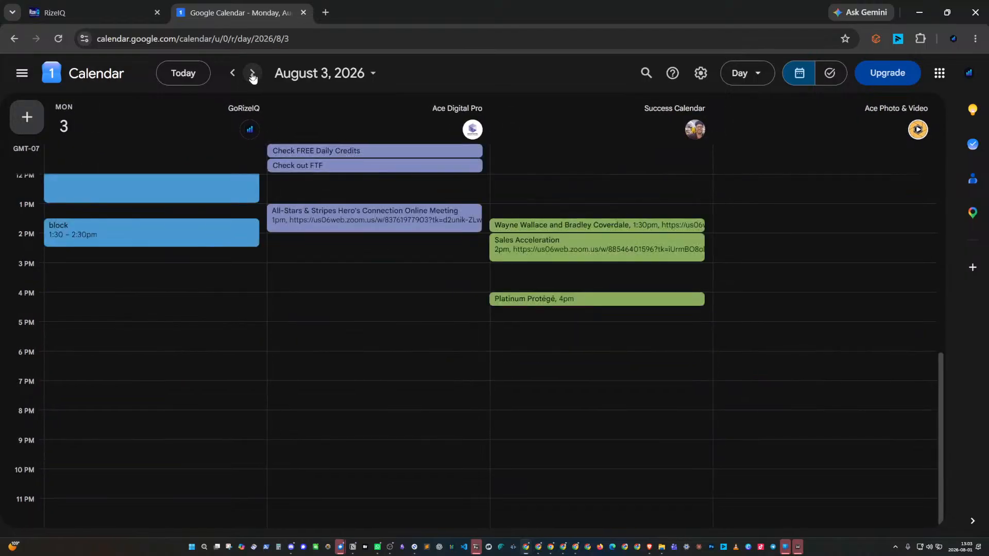
{"action": "left_click", "coordinate": [205, 74]}
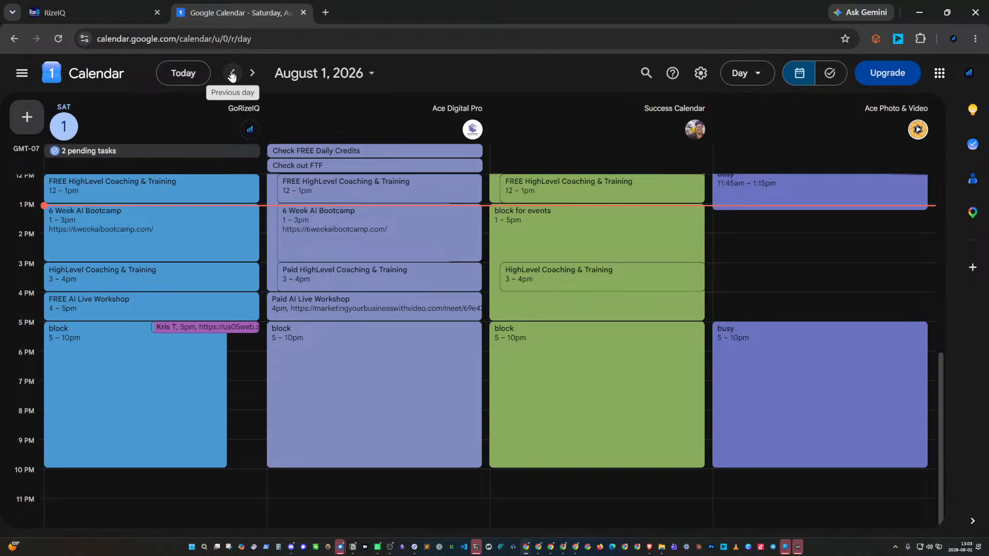
{"action": "left_click", "coordinate": [232, 74]}
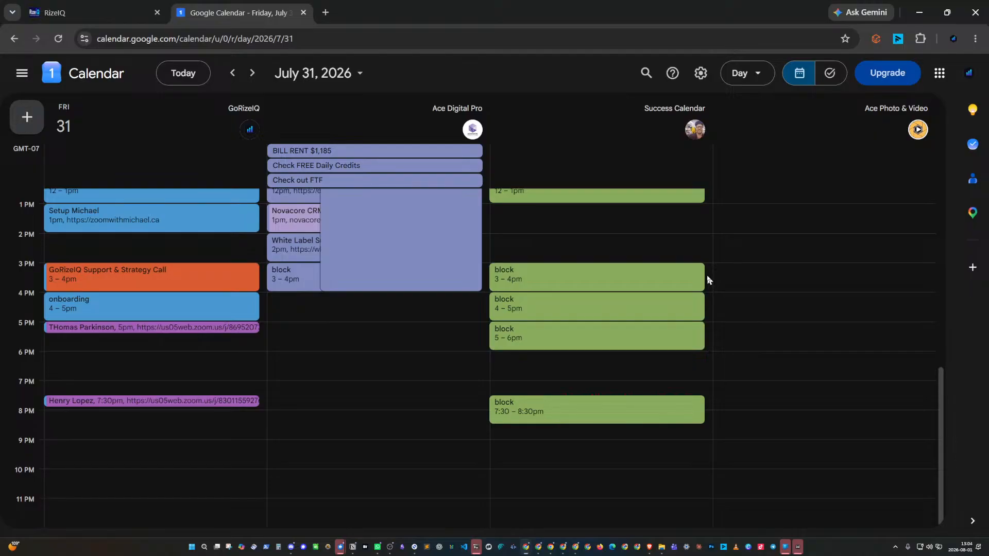
Switch to HighLevel and look through the booking calendars list for the active 25-minute personal calendar
{"action": "left_click", "coordinate": [116, 12]}
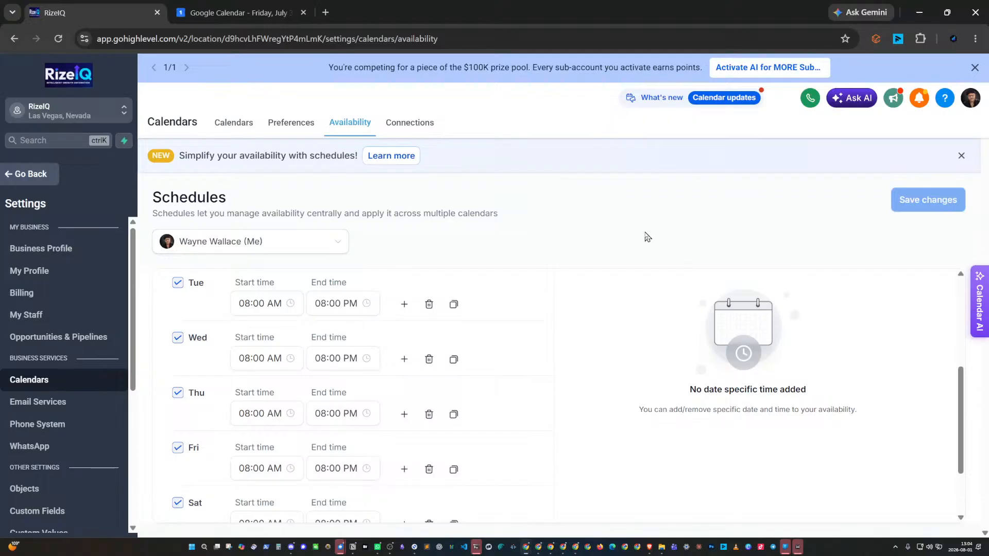
{"action": "left_click", "coordinate": [235, 125]}
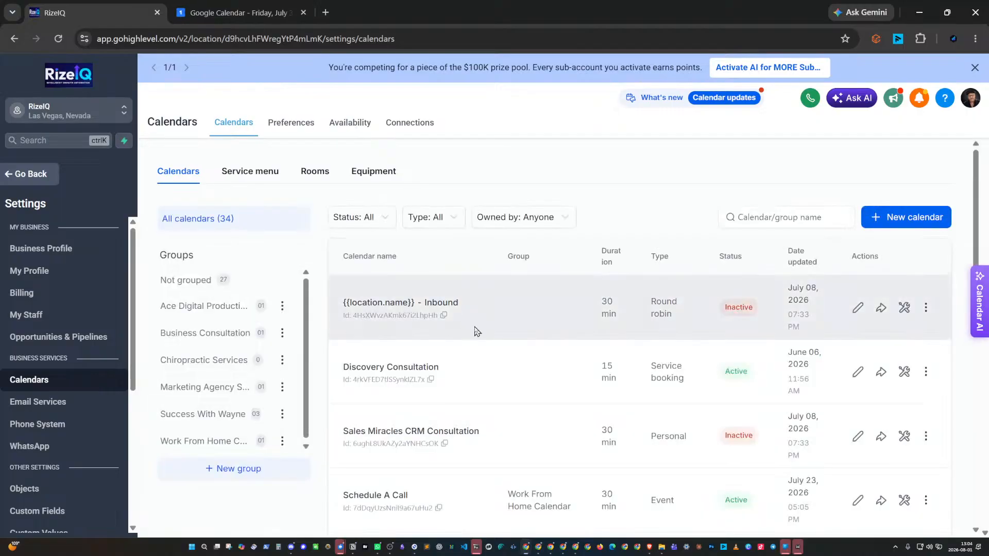
{"action": "scroll", "coordinate": [474, 332], "scroll_direction": "down", "scroll_amount": 4}
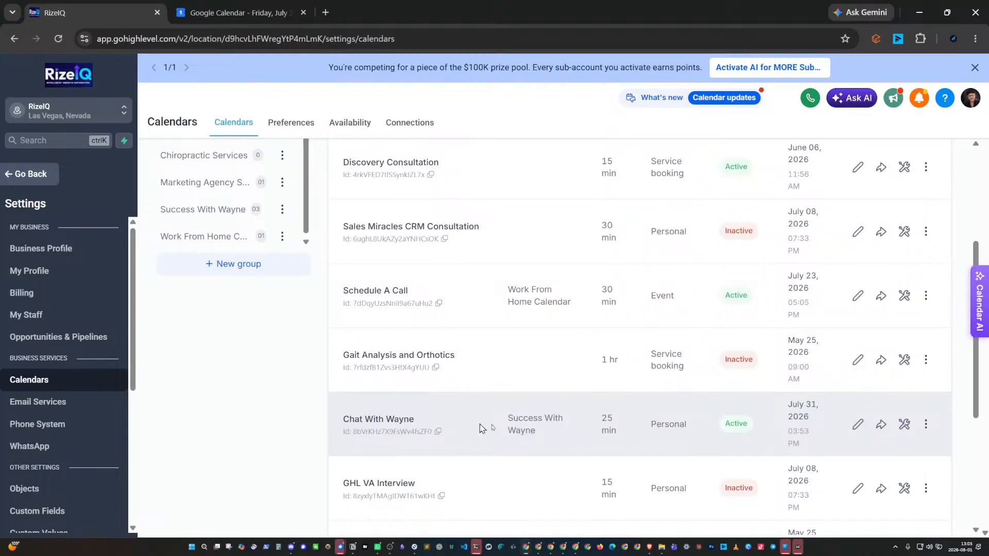
Switch to Google Calendar, inspect the July 31 5:00pm booking on GoRizeIQ, and compare it with the other calendars' blocks
{"action": "left_click", "coordinate": [260, 19]}
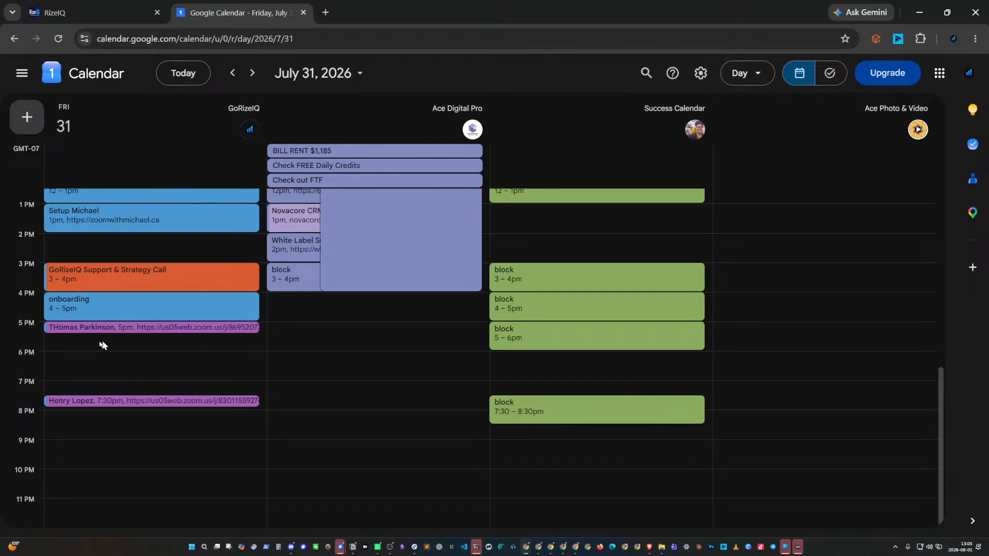
{"action": "left_click", "coordinate": [138, 328]}
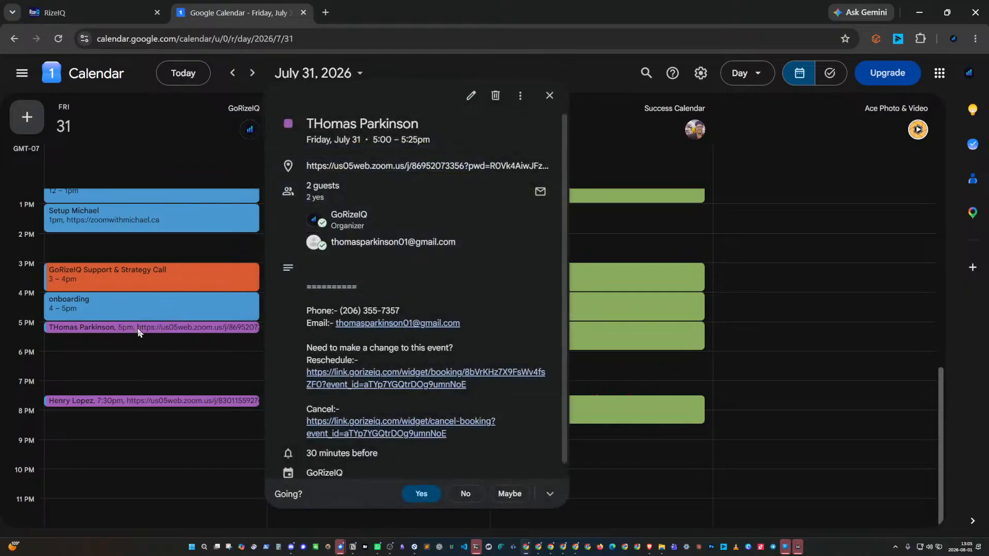
{"action": "left_click", "coordinate": [545, 95]}
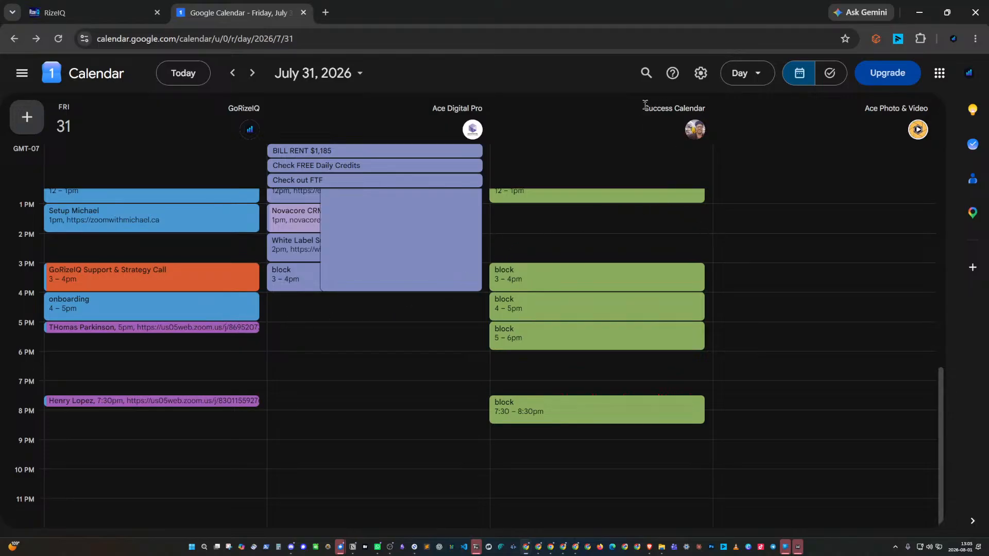
{"action": "left_click_drag", "start_coordinate": [692, 105], "coordinate": [690, 106]}
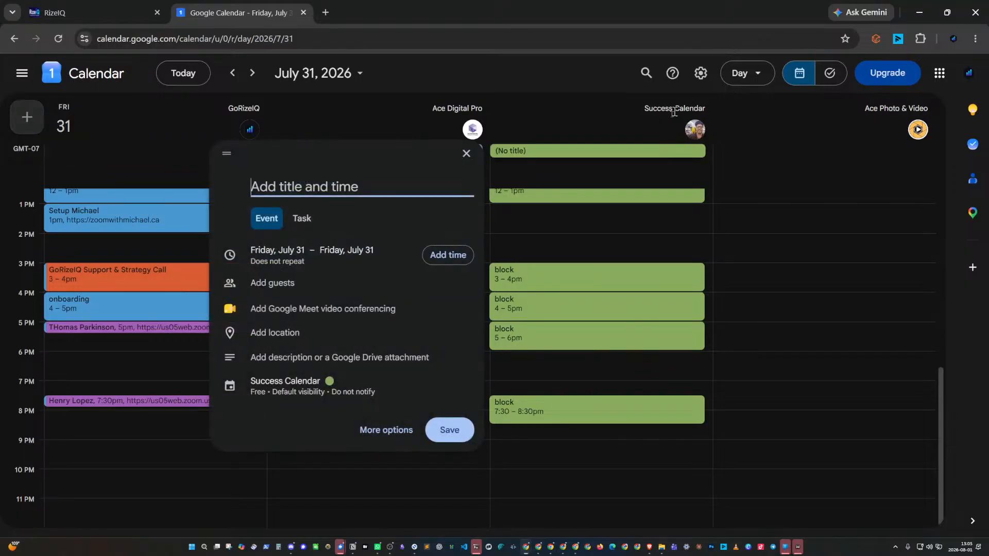
{"action": "left_click", "coordinate": [466, 154]}
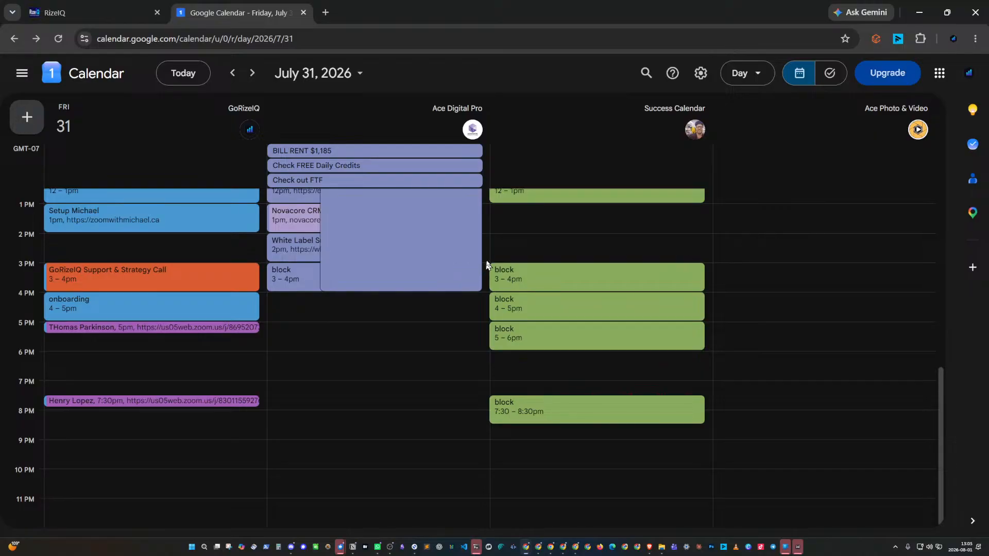
{"action": "scroll", "coordinate": [470, 263], "scroll_direction": "up", "scroll_amount": 5}
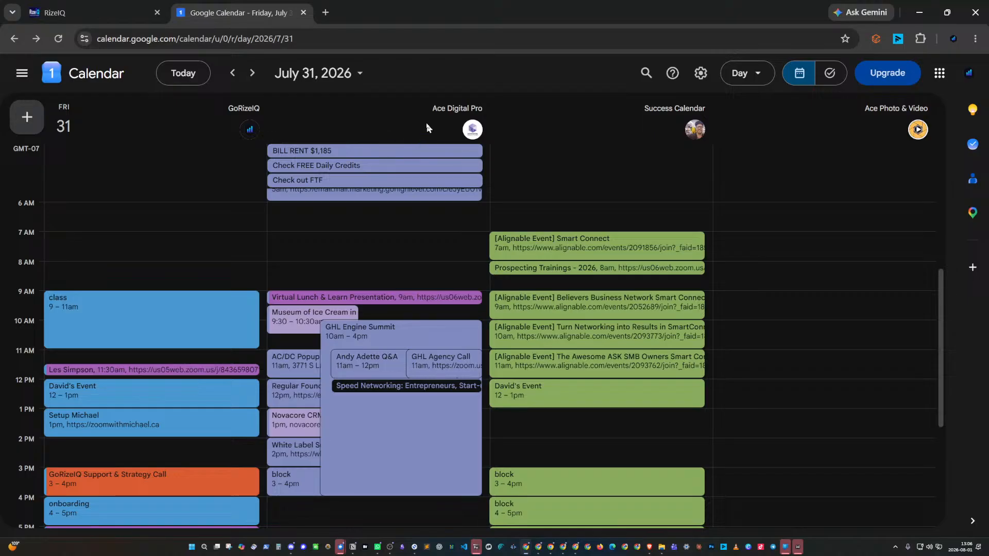
{"action": "scroll", "coordinate": [395, 247], "scroll_direction": "down", "scroll_amount": 2}
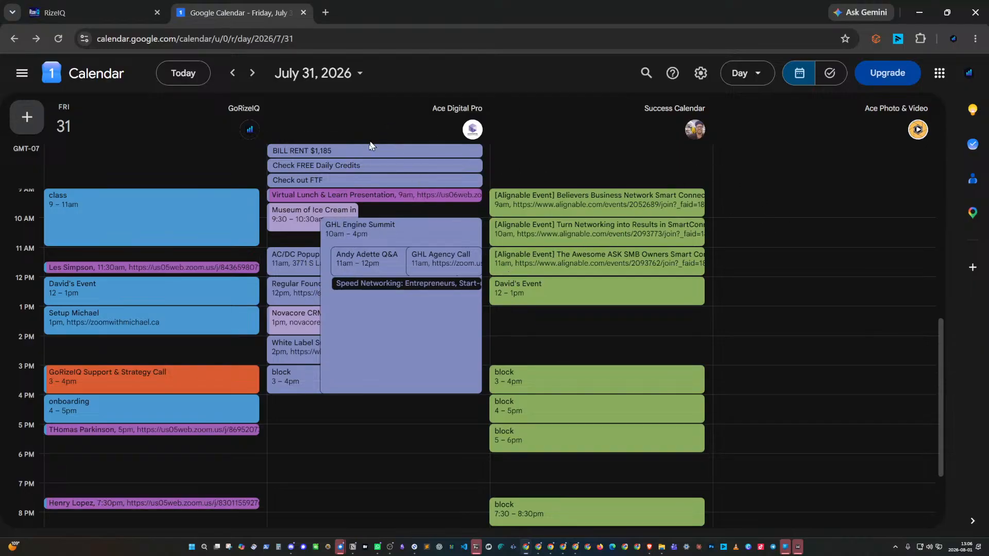
Open the community portal at community.gorizeiq.com in a new browser tab
{"action": "left_click", "coordinate": [107, 15]}
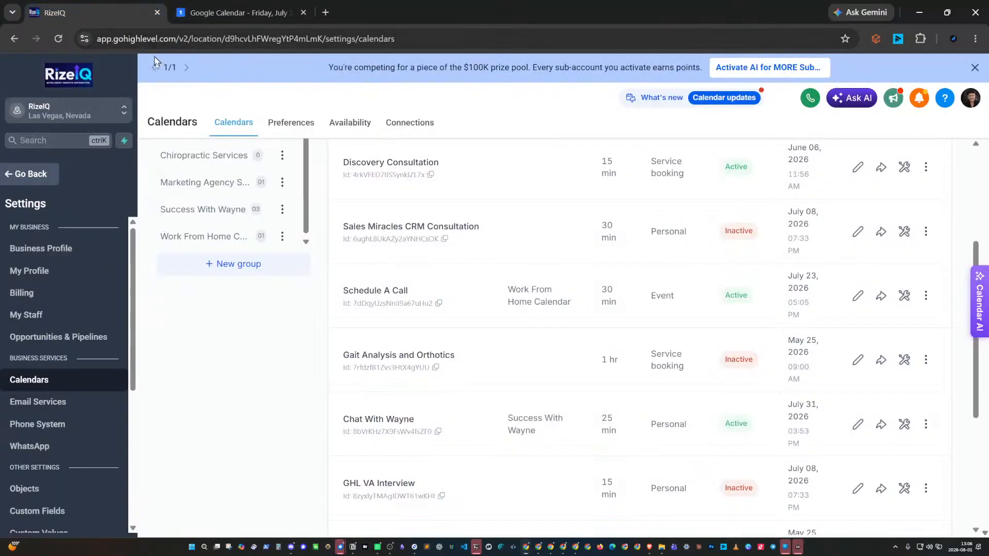
{"action": "left_click", "coordinate": [324, 12]}
{"action": "type", "text": "com"}
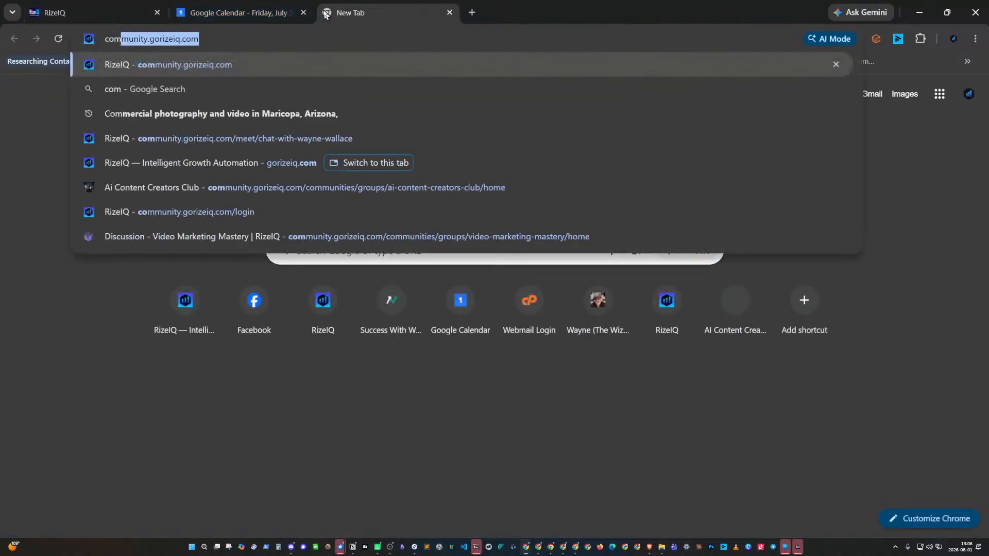
{"action": "key", "text": "Return"}
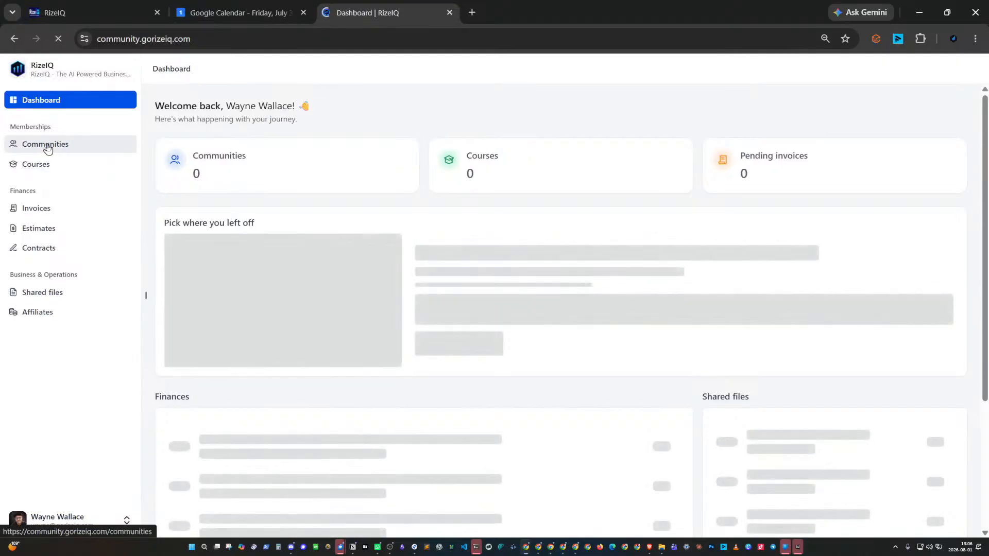
Open the Ai Content Creators Club from the full communities list and go to its event recordings
{"action": "left_click", "coordinate": [47, 148]}
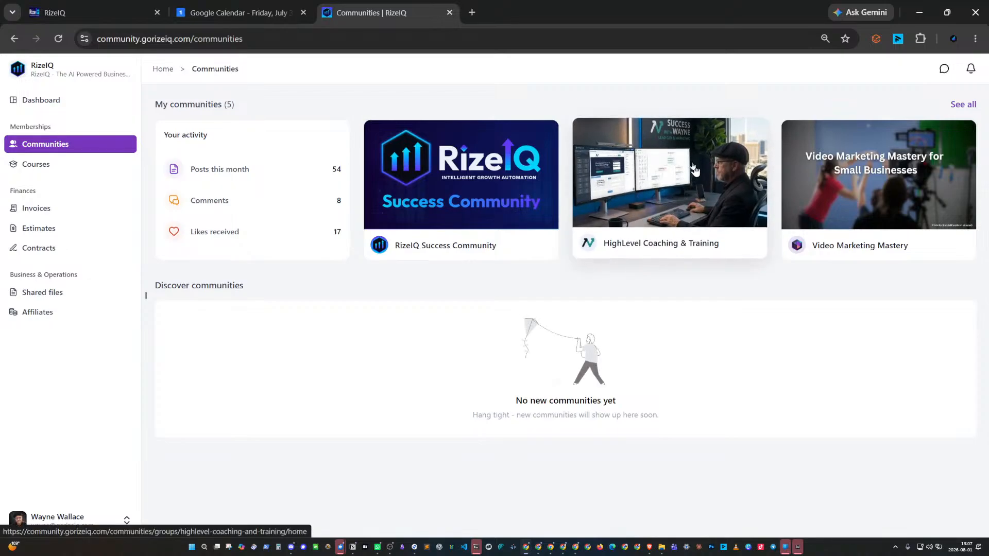
{"action": "left_click", "coordinate": [964, 106]}
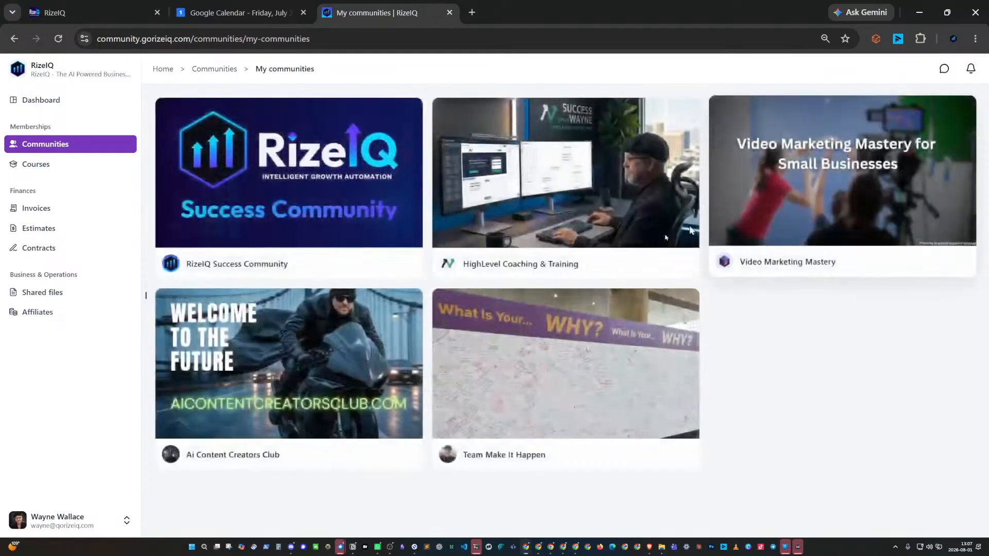
{"action": "left_click", "coordinate": [277, 409]}
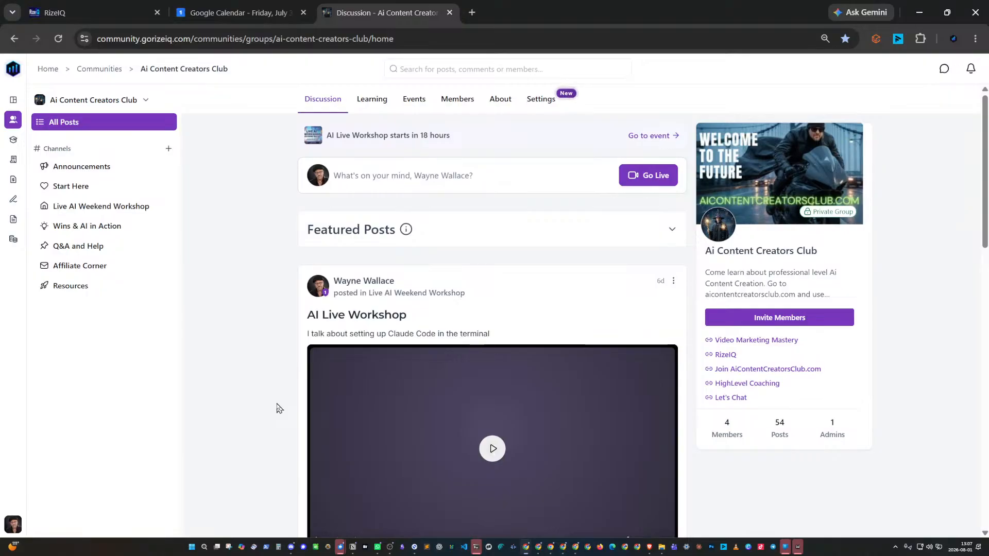
{"action": "left_click", "coordinate": [418, 103]}
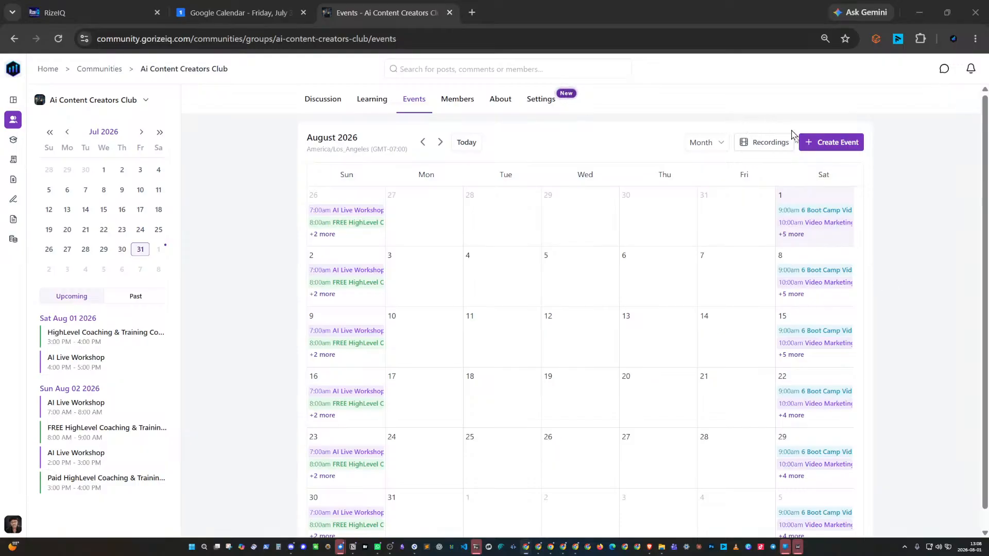
{"action": "left_click", "coordinate": [765, 149]}
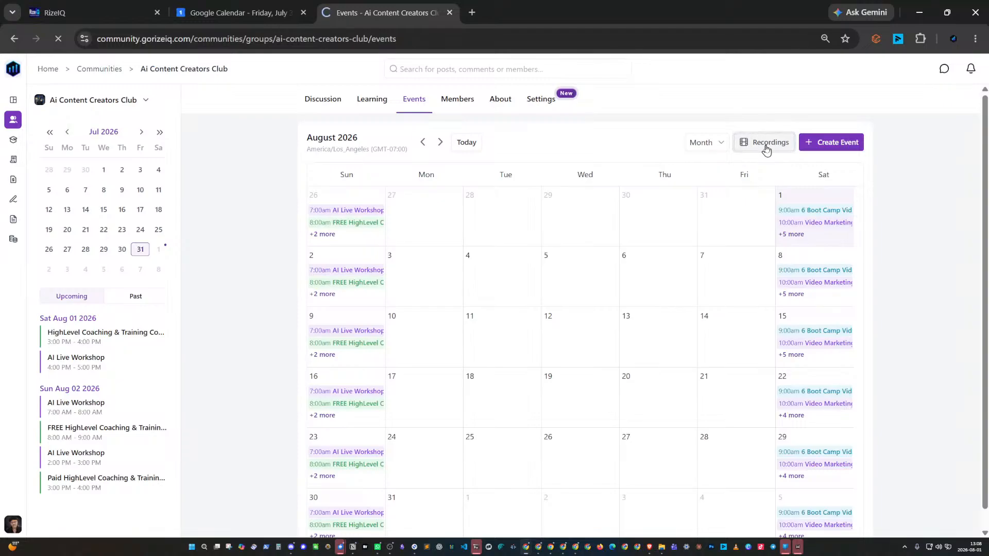